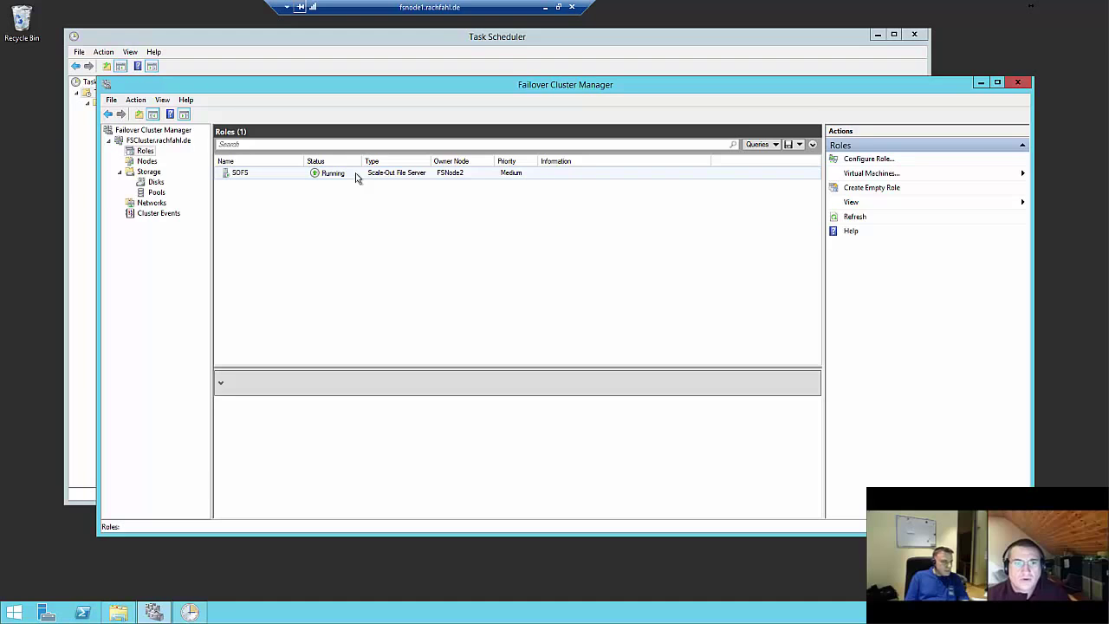
Examine the SOFS role's shares, including HVQuorum, VirtualDisk1 and VirtualDisk2, with the Path column widened to show the full paths.
left_click(355, 178)
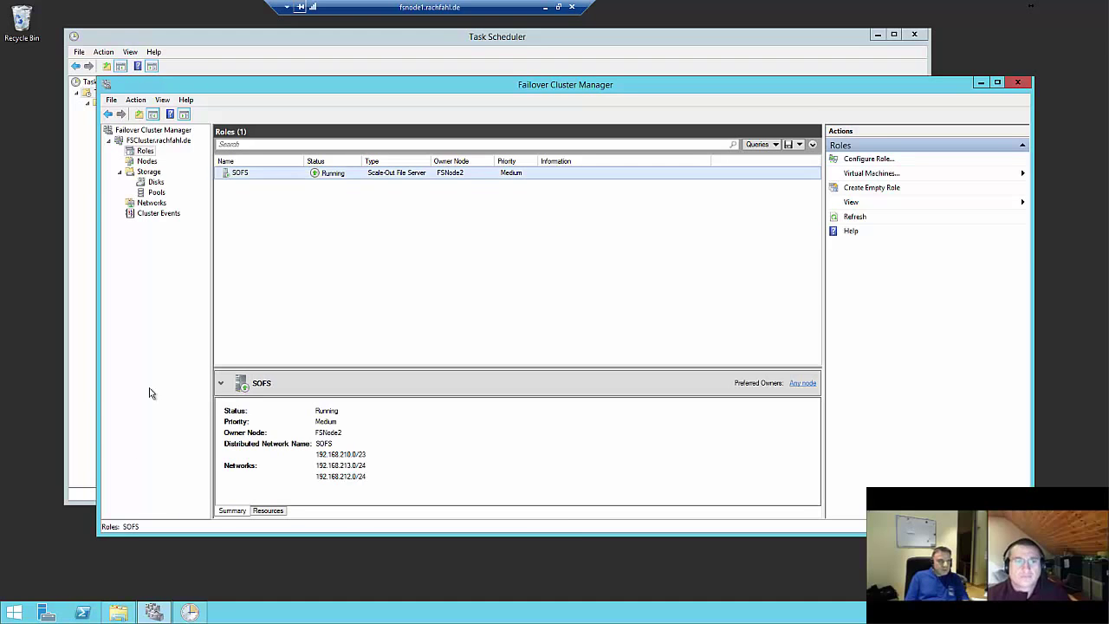
left_click(301, 512)
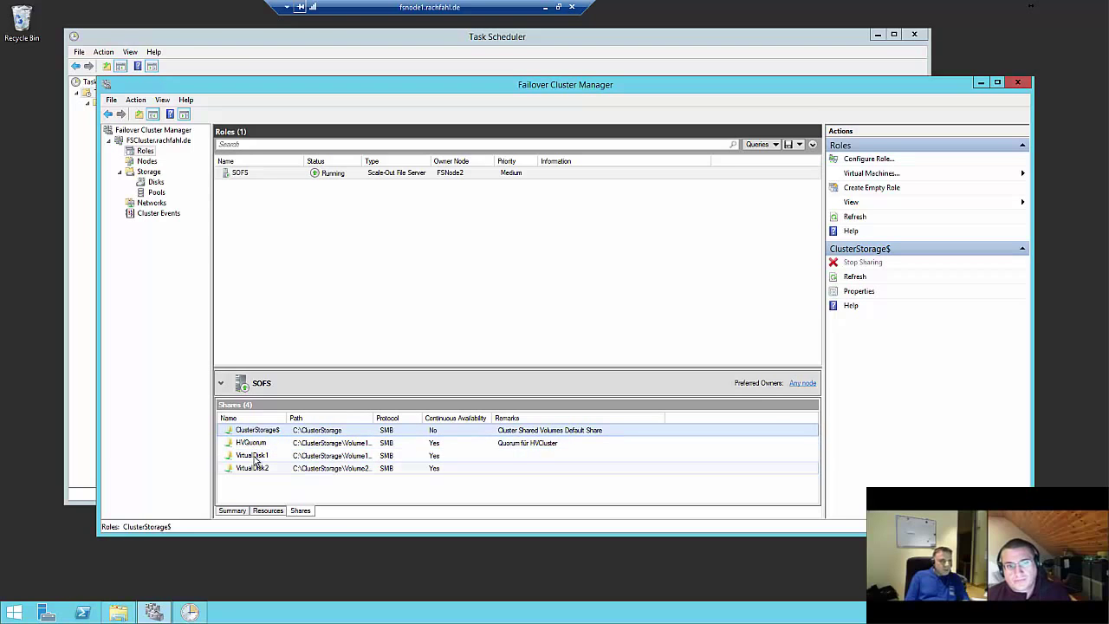
left_click(261, 456)
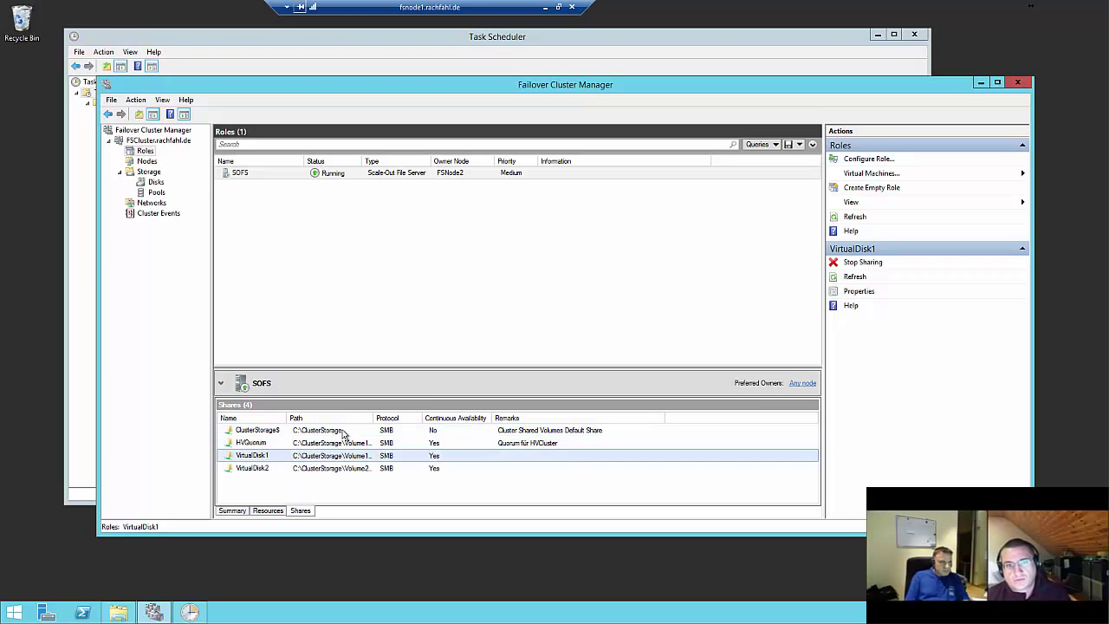
left_click_drag(375, 418, 466, 420)
left_click(413, 429)
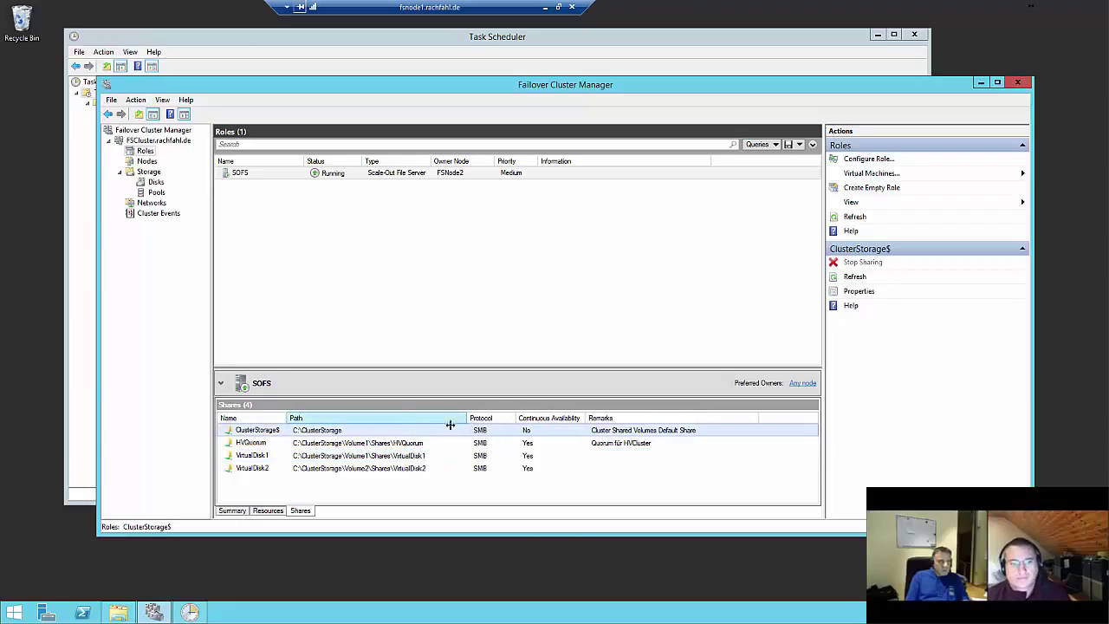
left_click(390, 468)
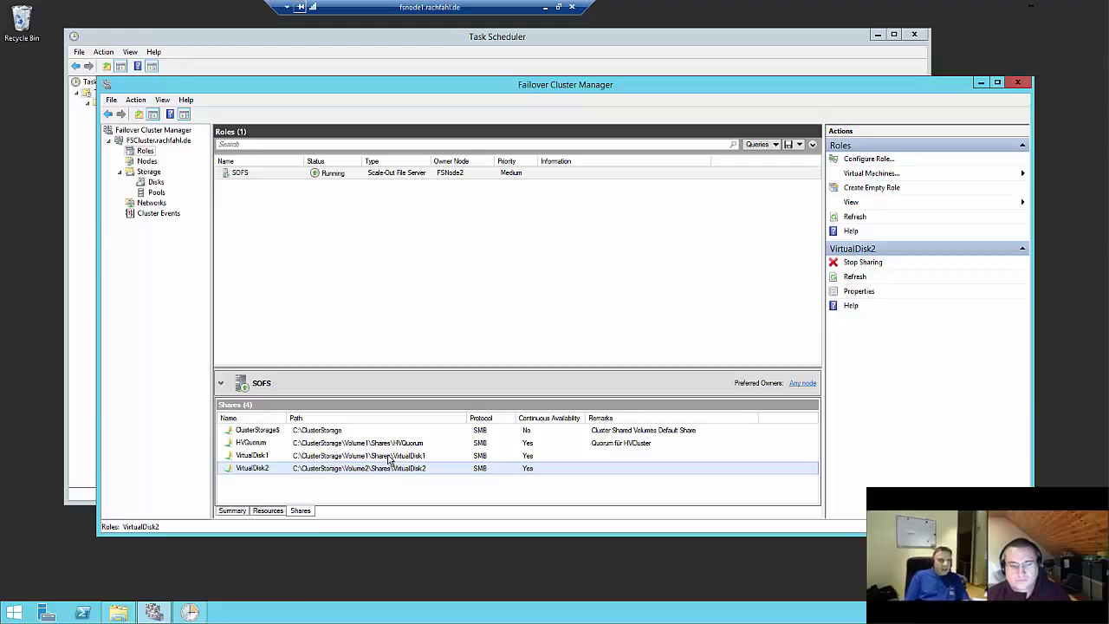
left_click(385, 444)
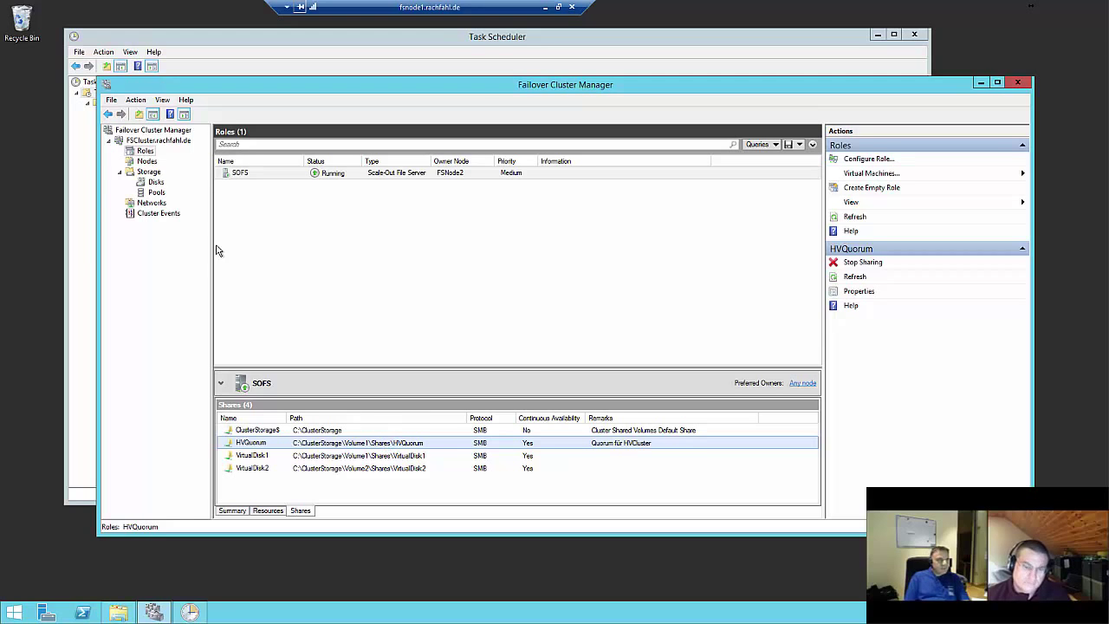
View the details of the cluster disk VirtualDisk1 and list the physical disks that belong to Pool1.
left_click(156, 182)
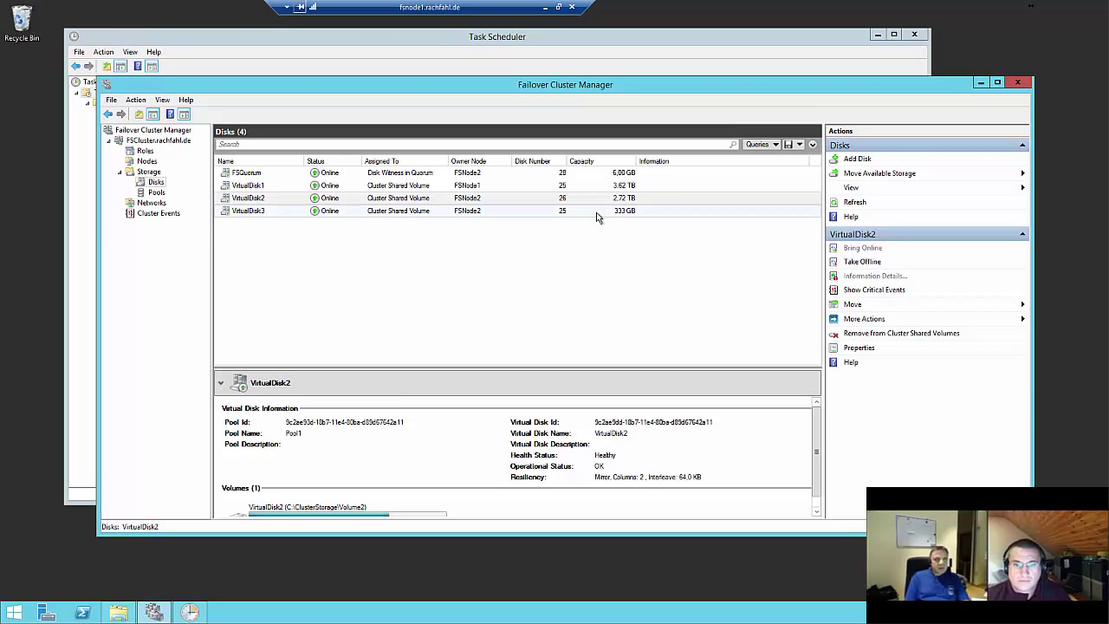
left_click(609, 186)
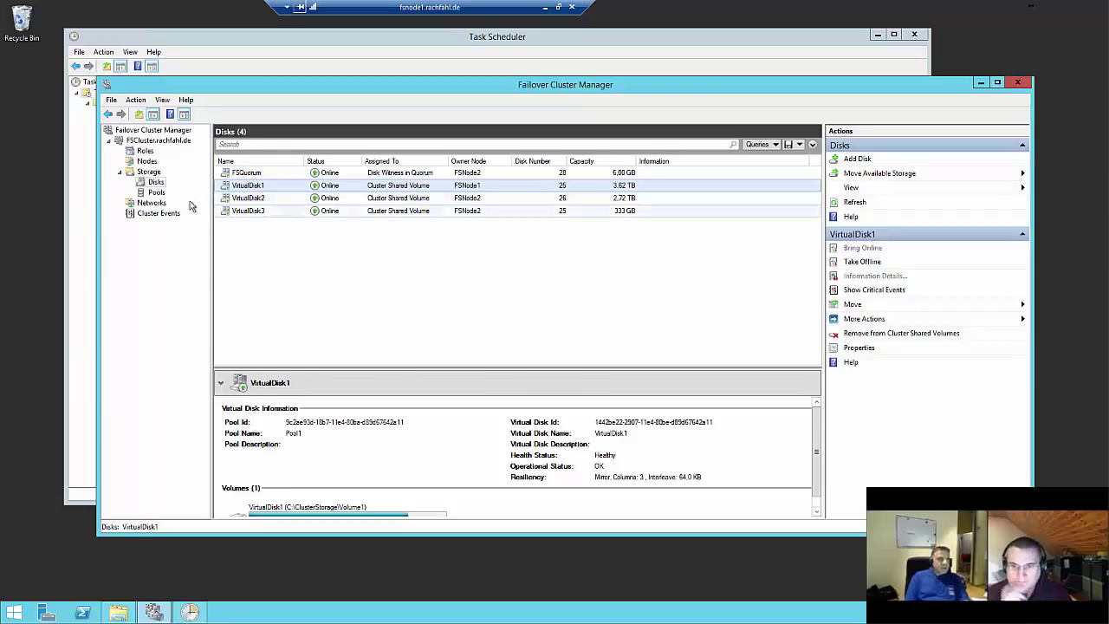
left_click(157, 193)
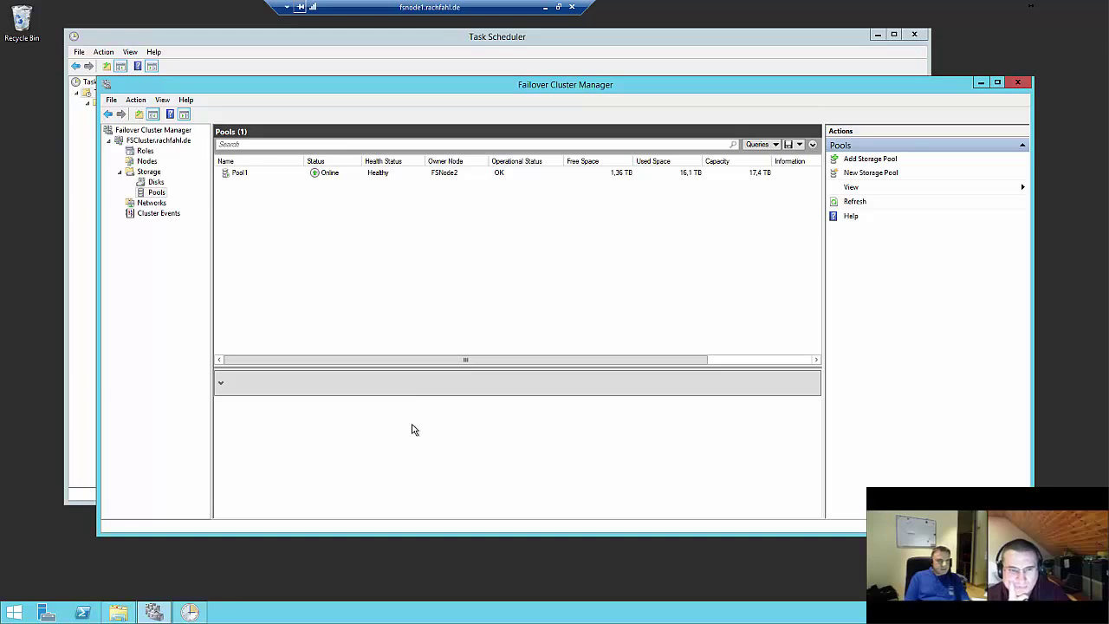
left_click(309, 176)
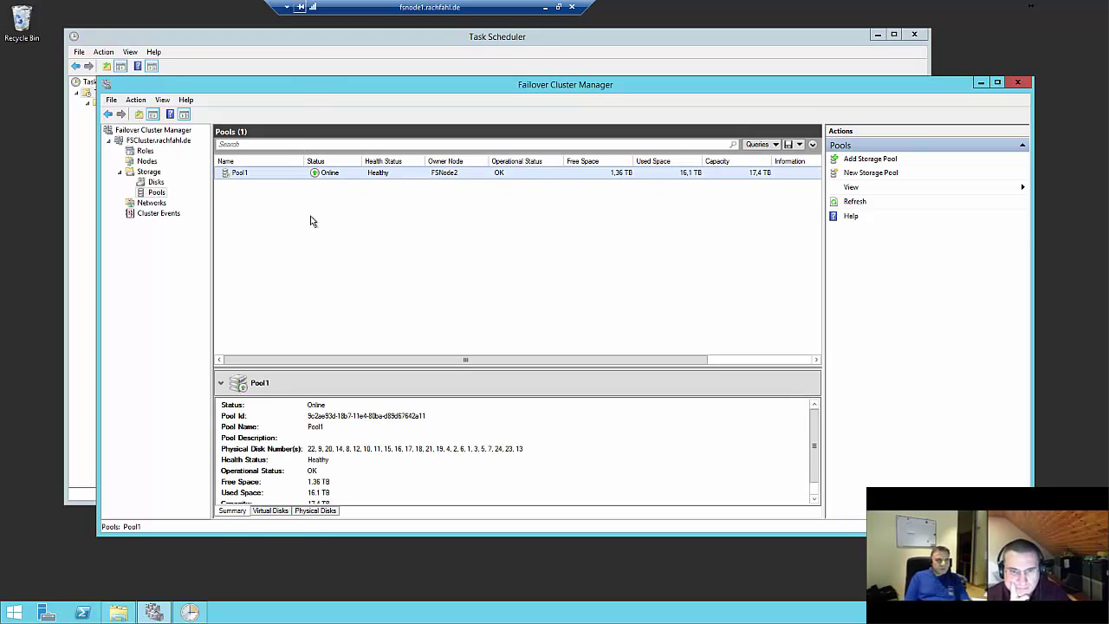
left_click(301, 511)
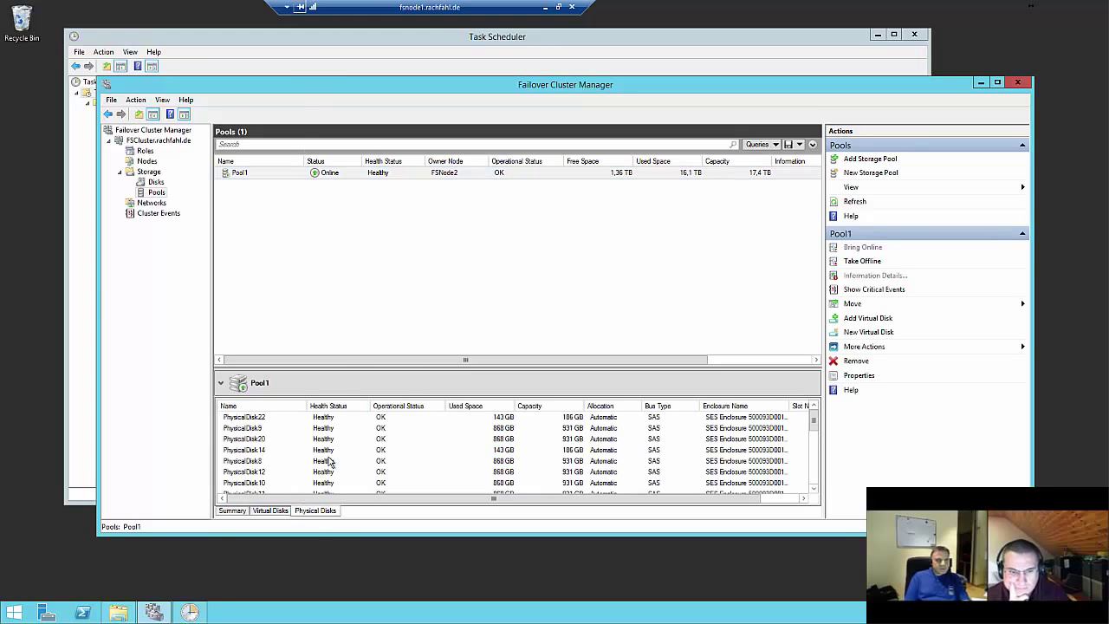
Compare Pool1's physical disks in an enlarged list and sort them by used space in ascending order.
left_click_drag(350, 366, 372, 201)
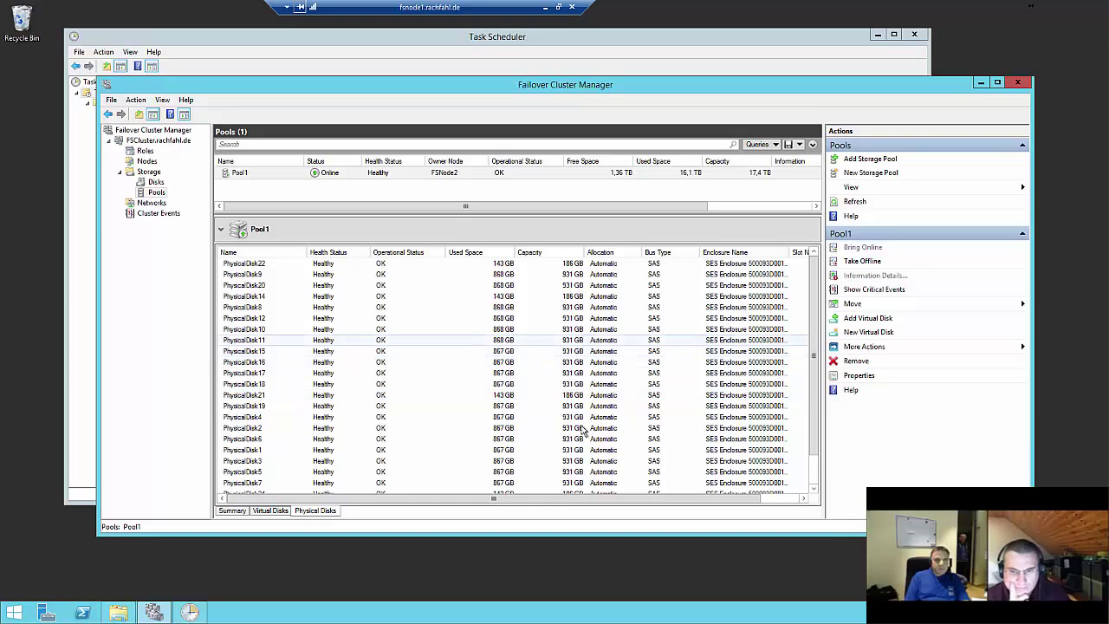
left_click_drag(570, 503, 502, 494)
left_click(499, 295)
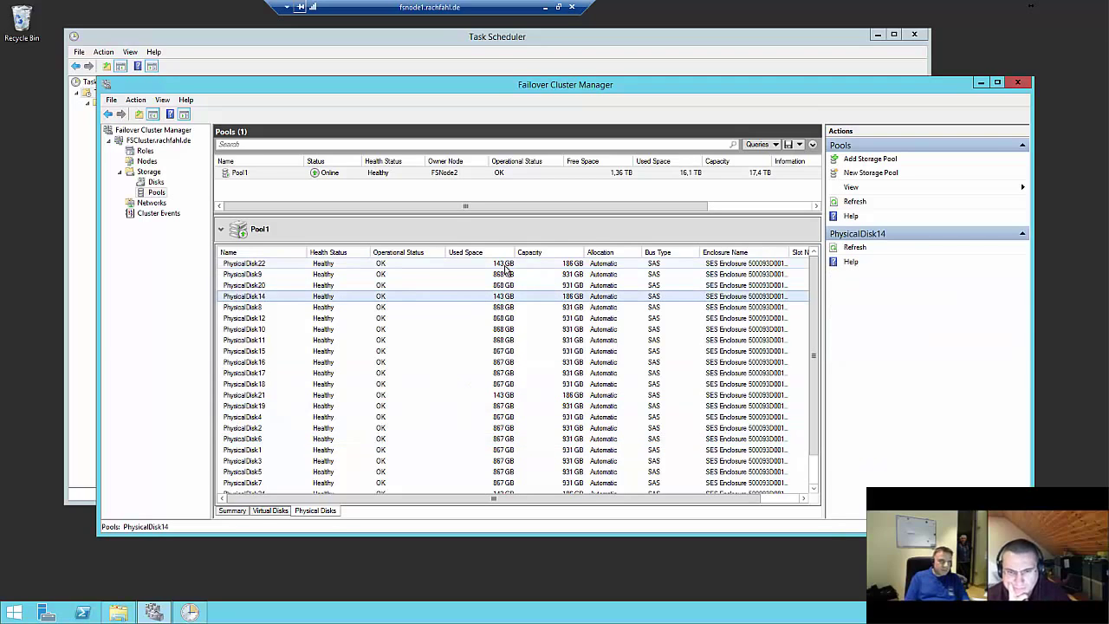
left_click(506, 264)
left_click(500, 297)
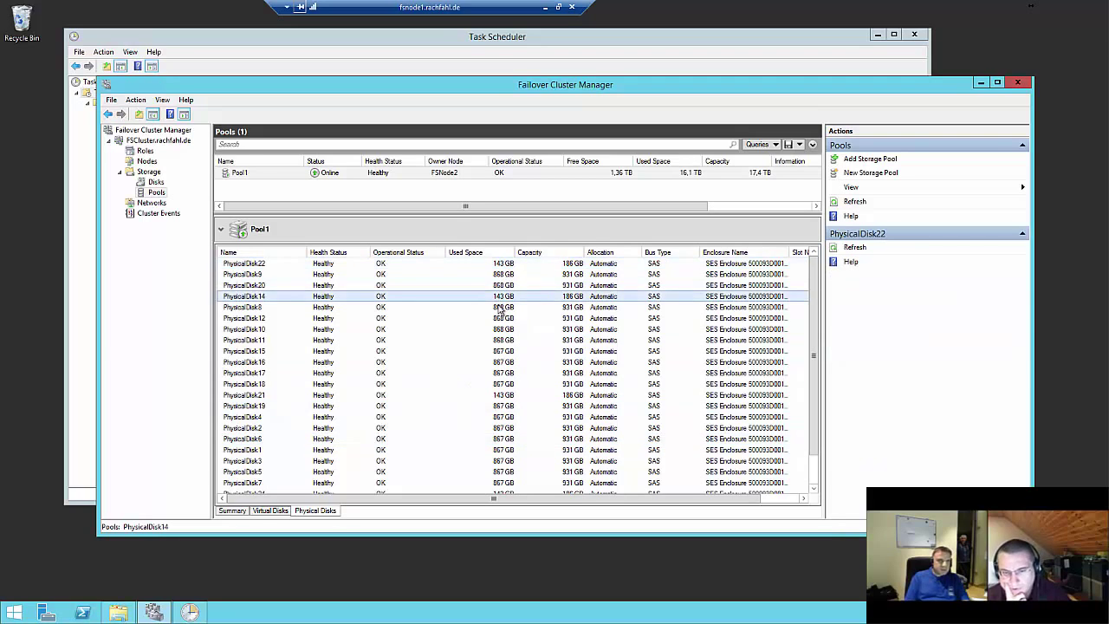
left_click(507, 253)
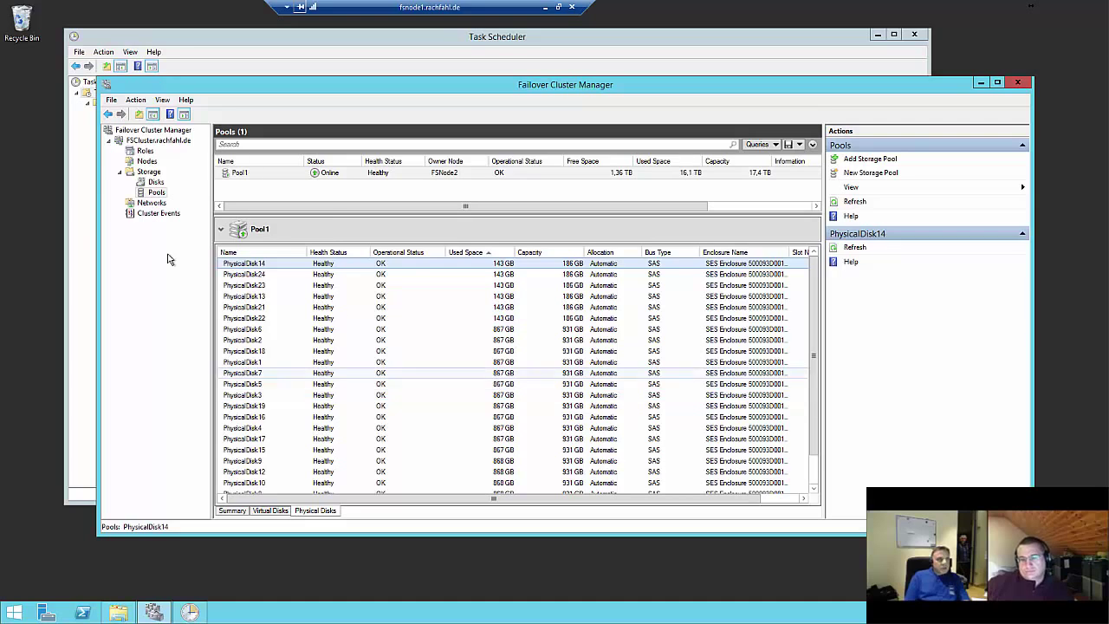
left_click_drag(330, 213, 336, 303)
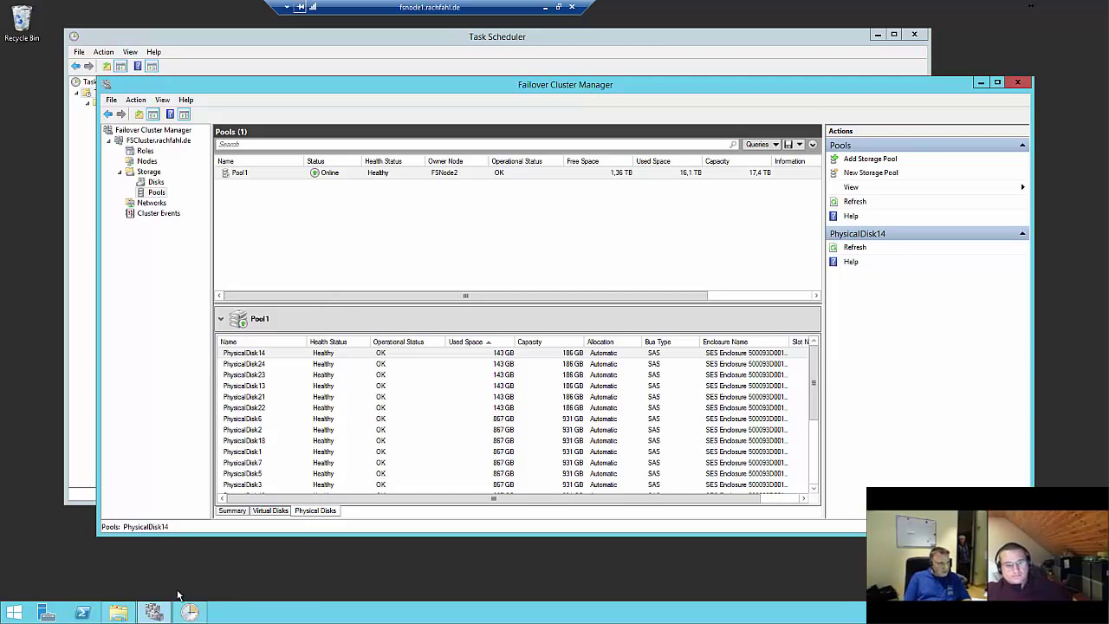
Switch to Task Scheduler and show the Storage Tiers Management tasks with their full names readable.
mouse_move(189, 614)
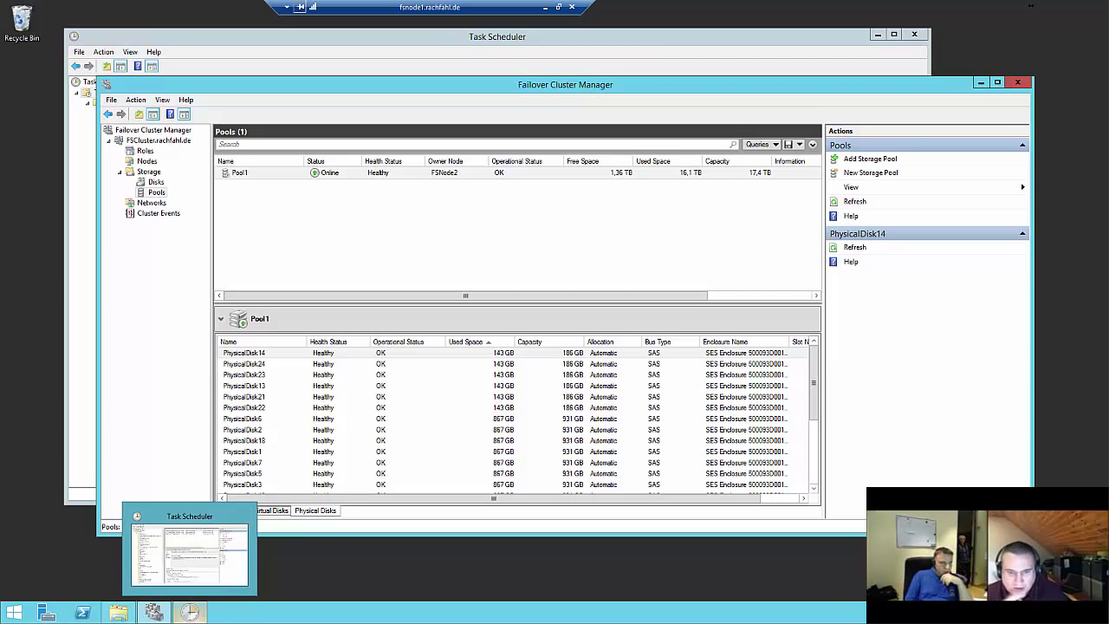
left_click(189, 613)
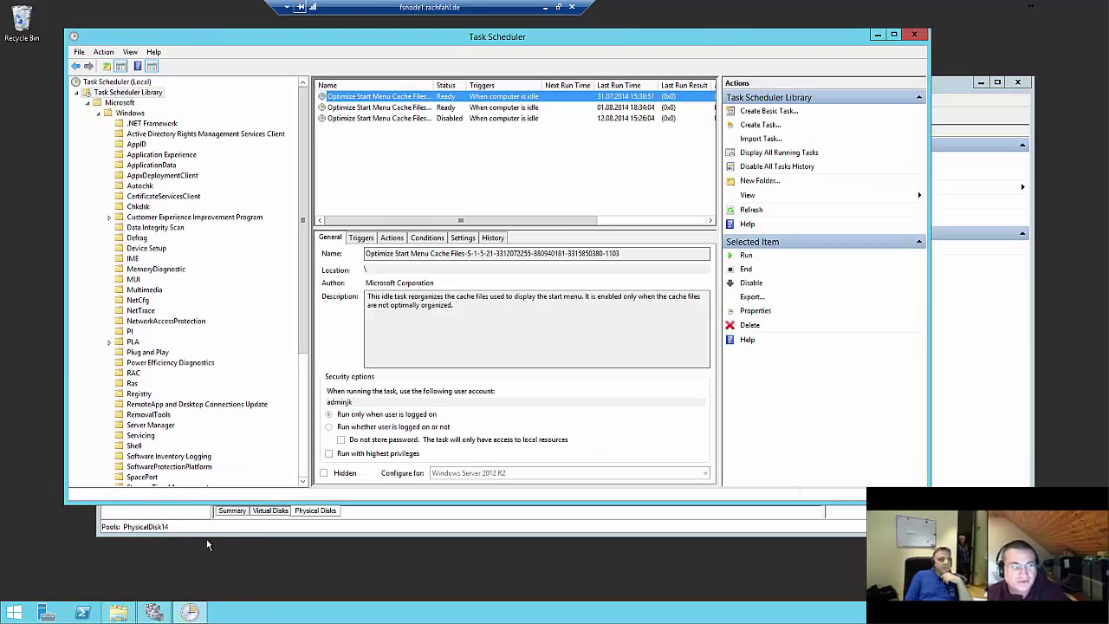
left_click_drag(304, 351, 309, 439)
left_click_drag(304, 330, 302, 284)
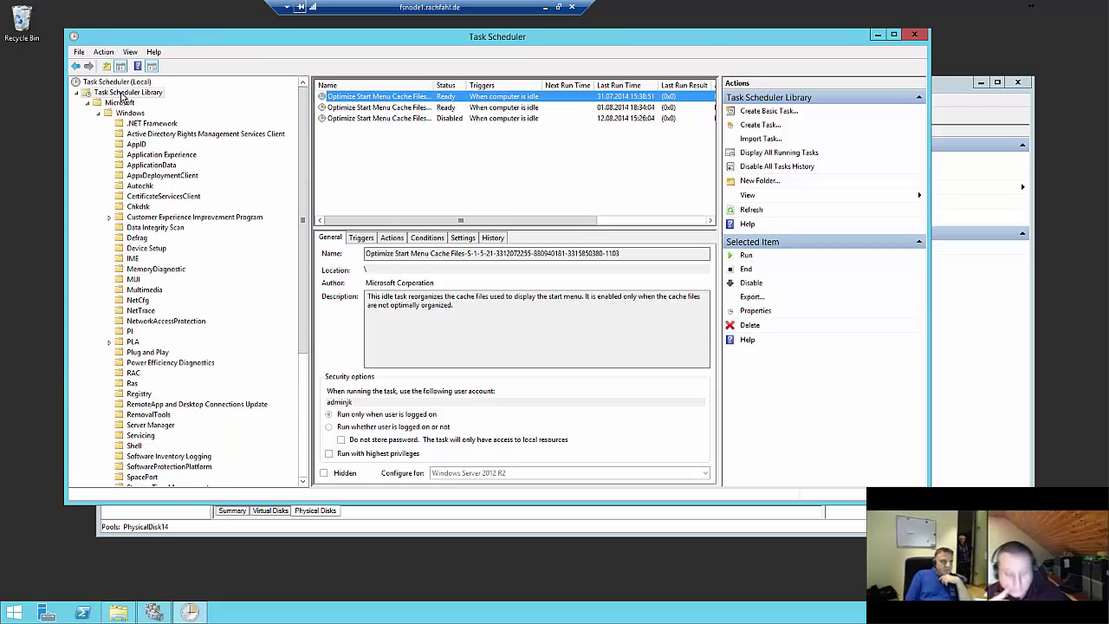
left_click_drag(306, 290, 308, 413)
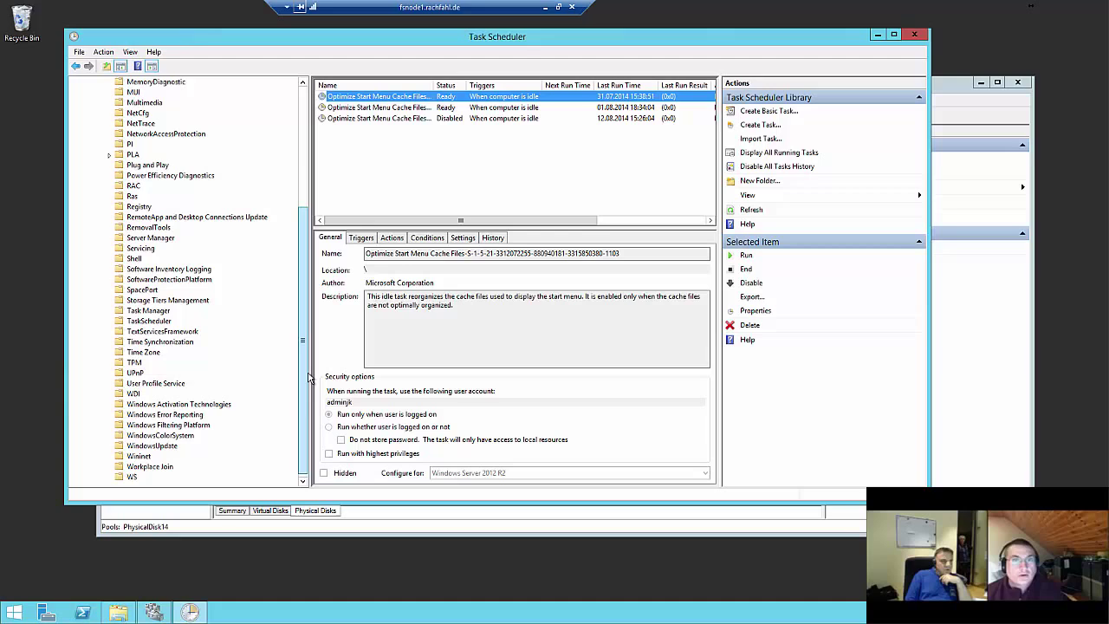
left_click(166, 301)
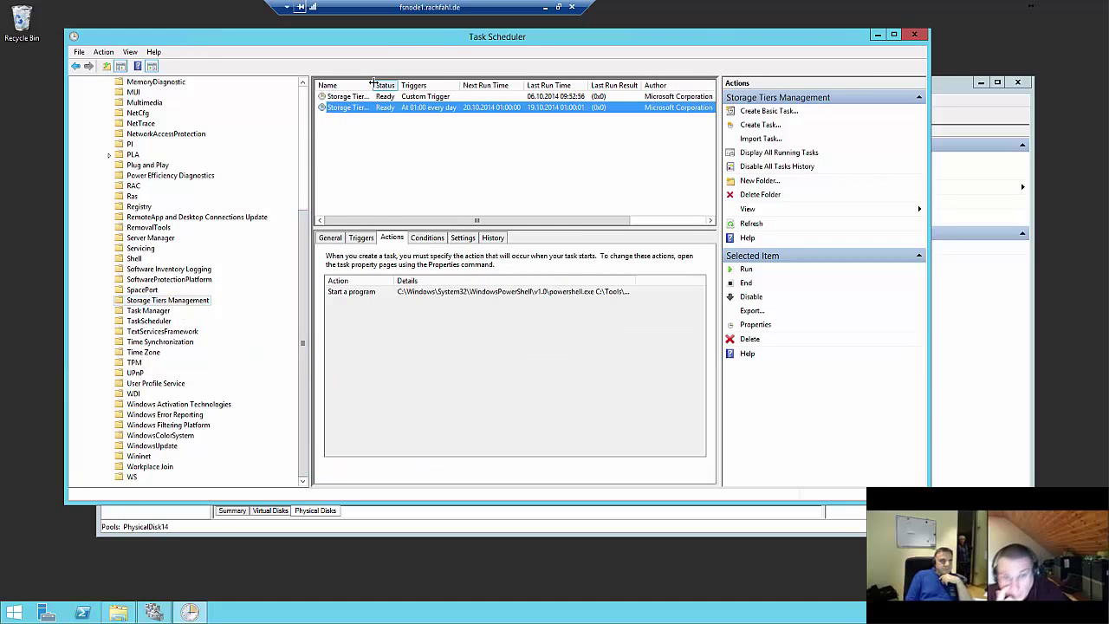
left_click_drag(373, 82, 479, 87)
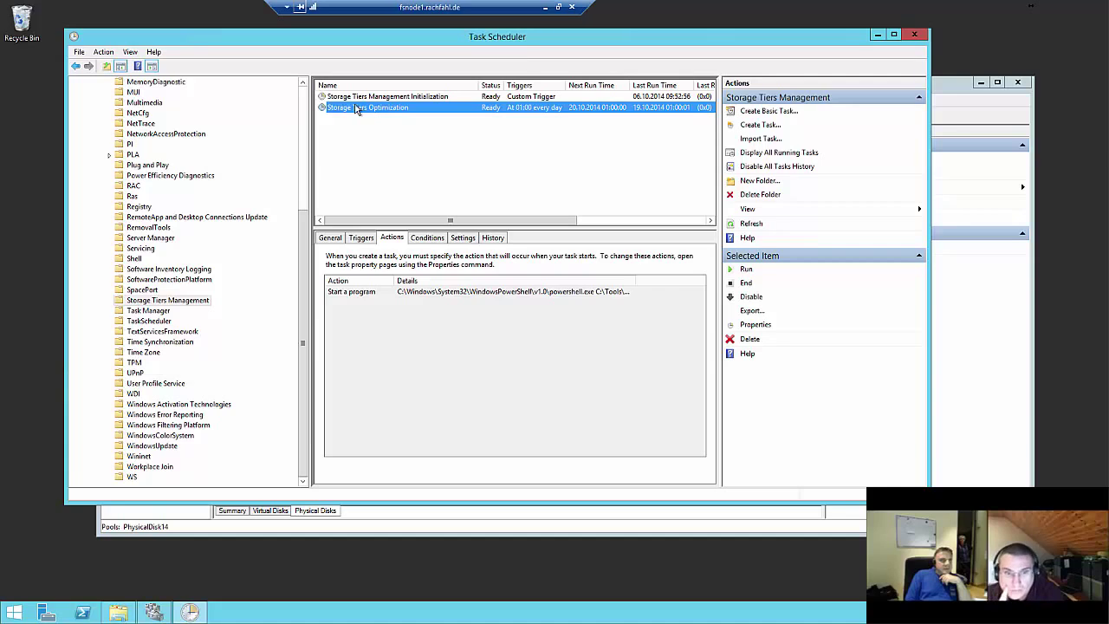
Review the program and arguments that the Storage Tiers Optimization task starts, leaving its properties without changing anything.
double_click(535, 115)
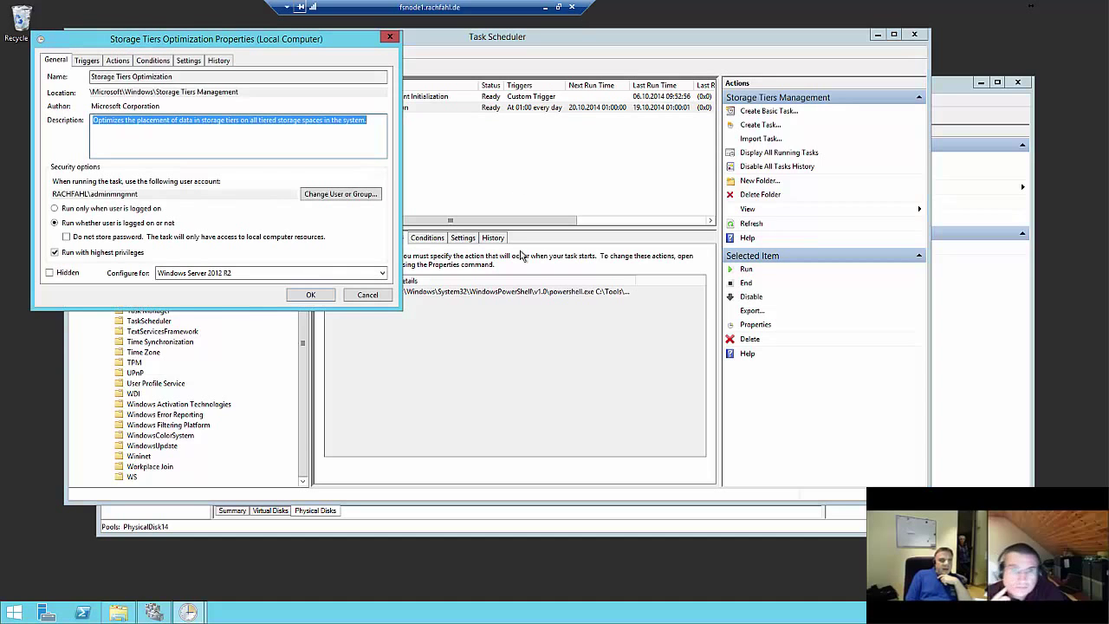
left_click(109, 61)
left_click(149, 117)
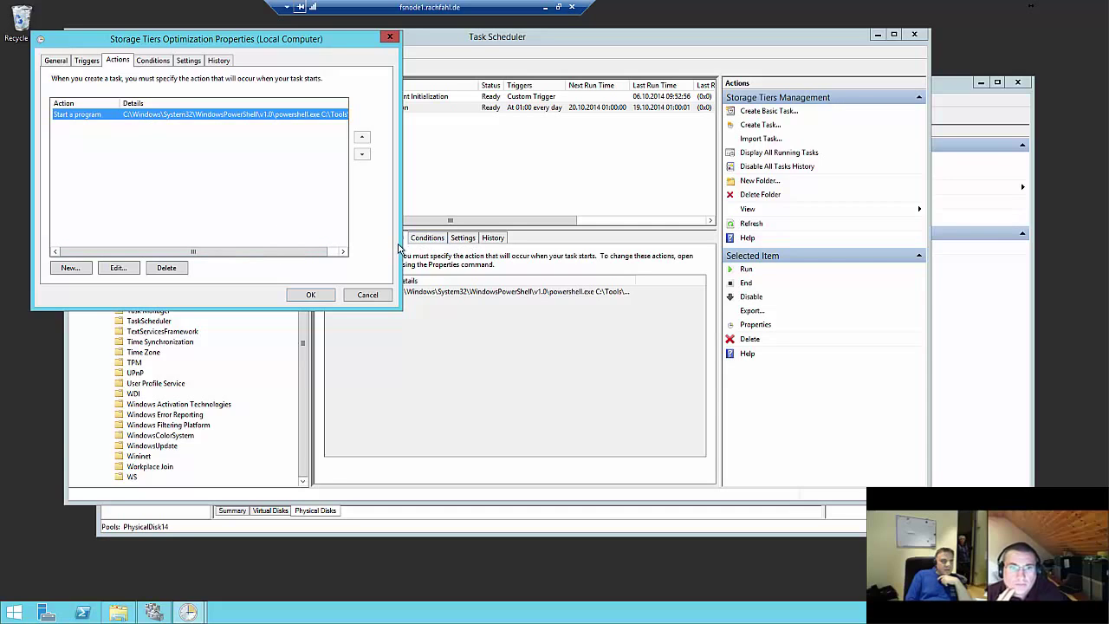
scroll(332, 250, "right", 1)
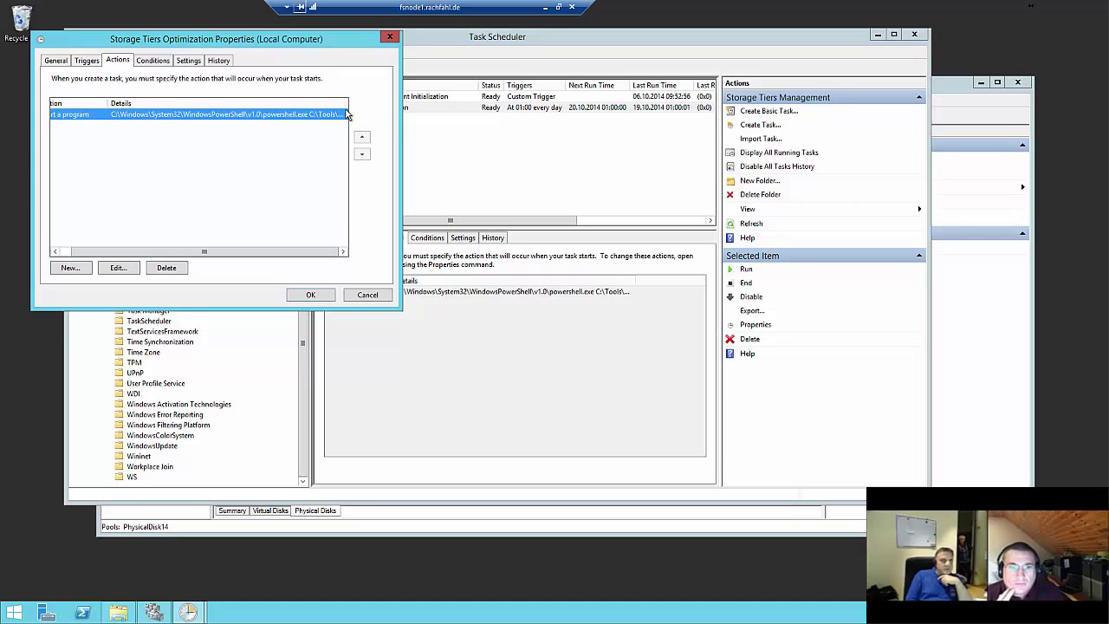
left_click(118, 268)
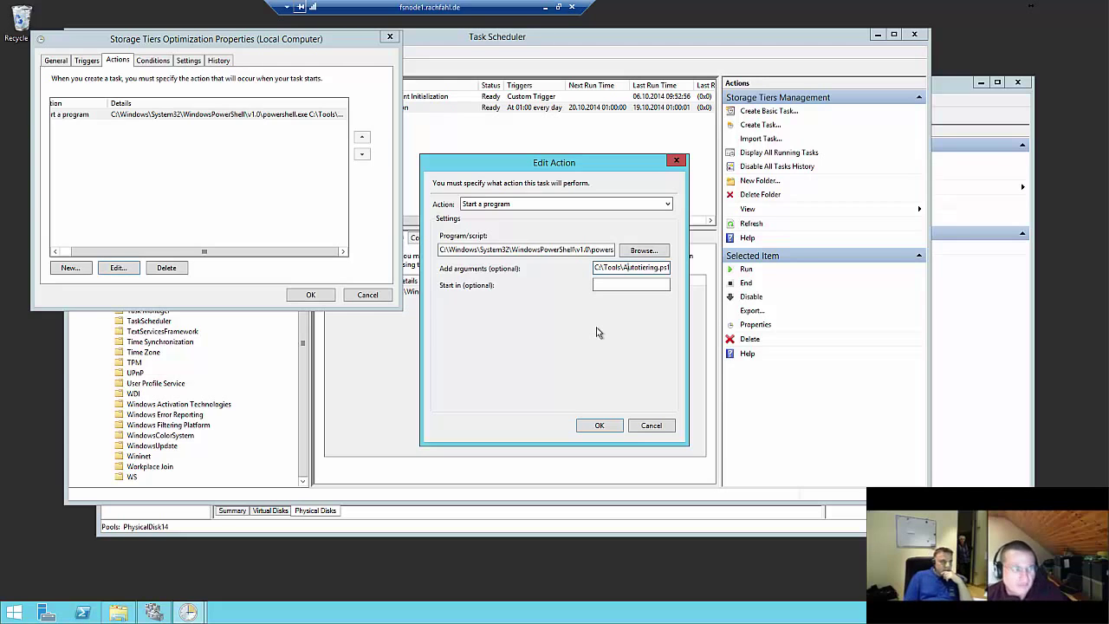
left_click(651, 426)
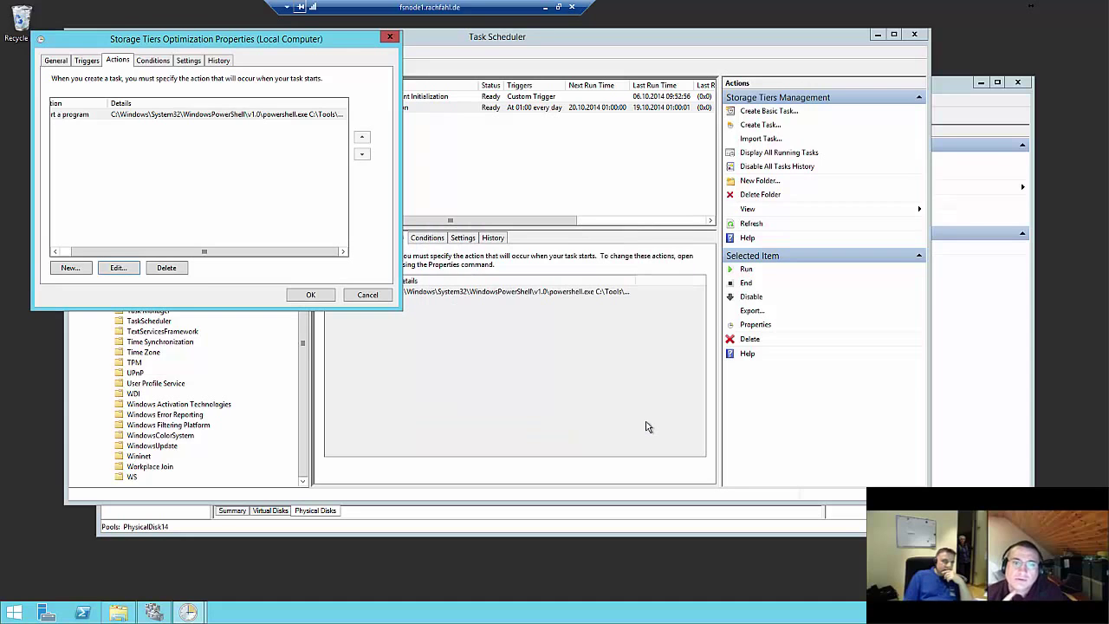
left_click(367, 298)
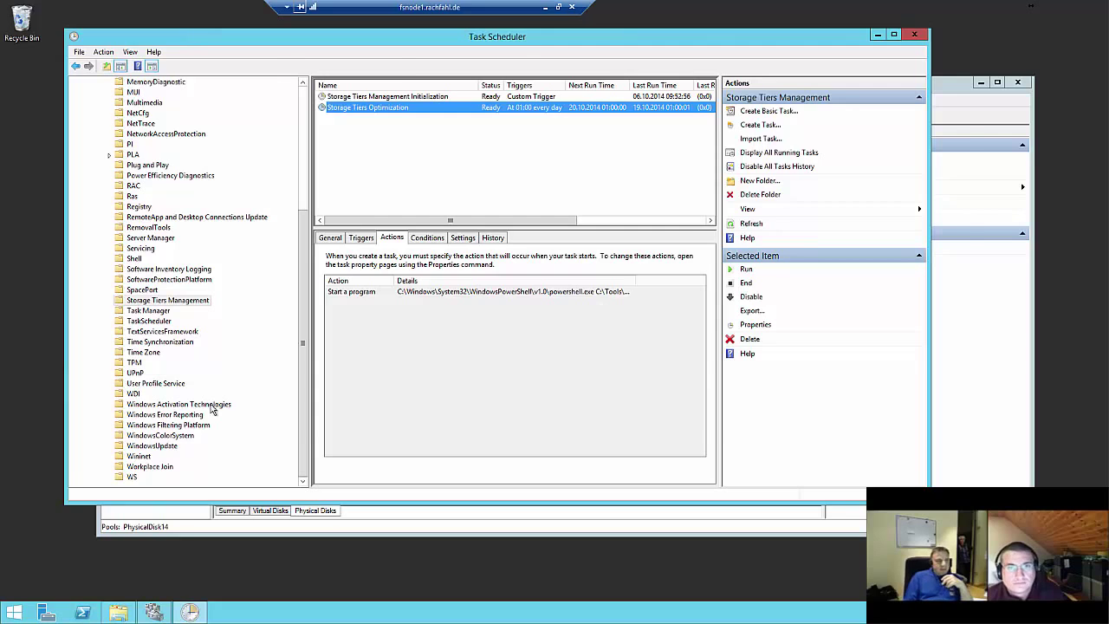
Switch to File Explorer and open the AutotieringReport text file from fsnode2's Windows Logs folder in a maximized window.
left_click(121, 611)
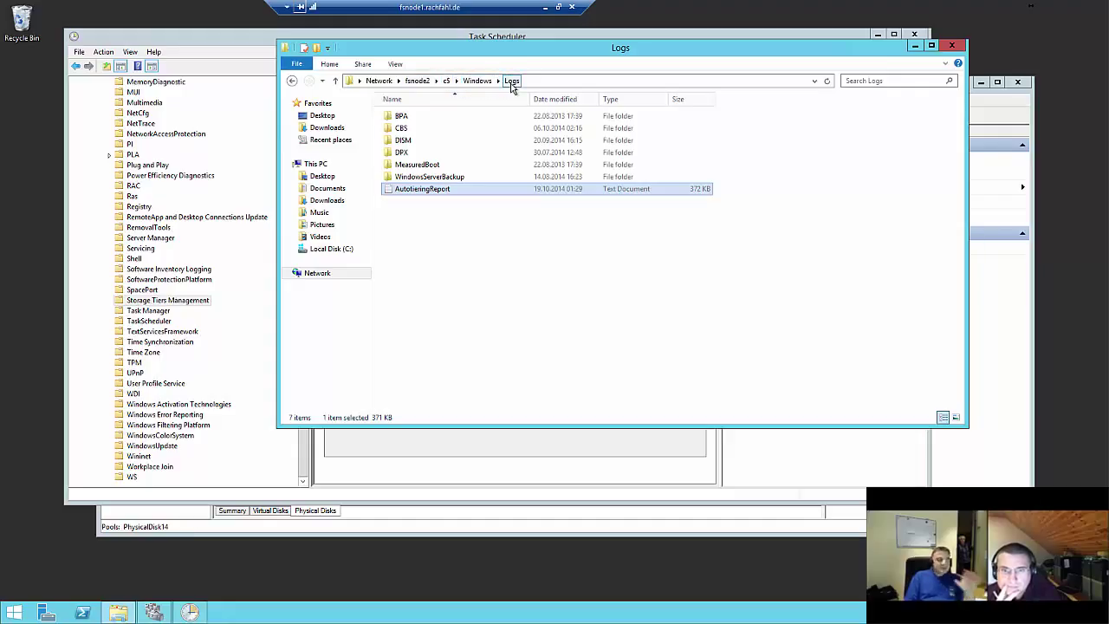
double_click(420, 191)
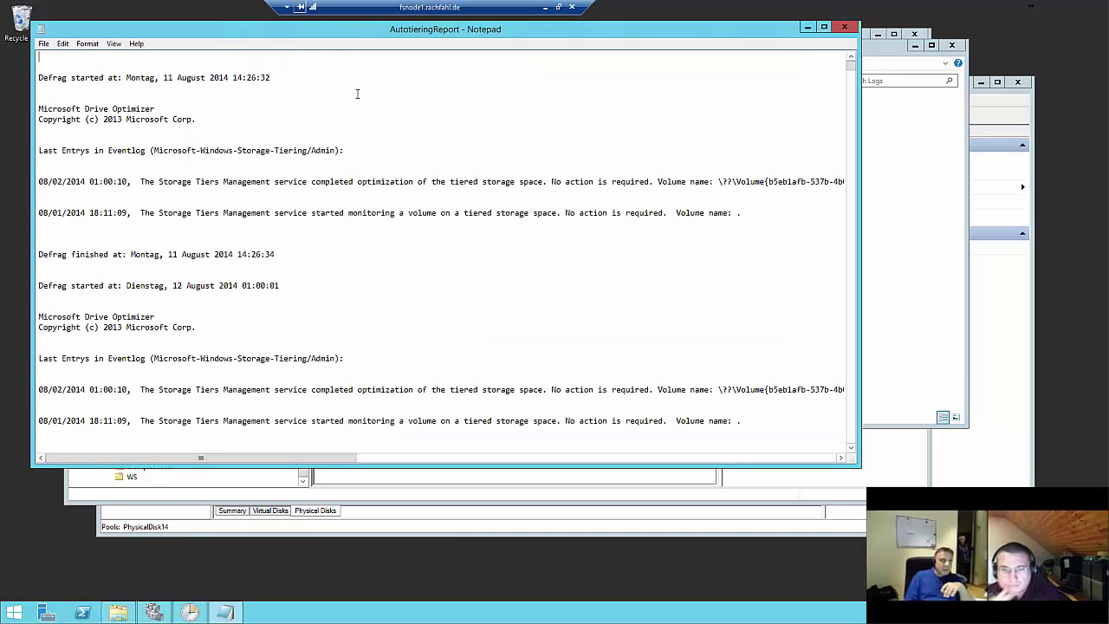
double_click(355, 31)
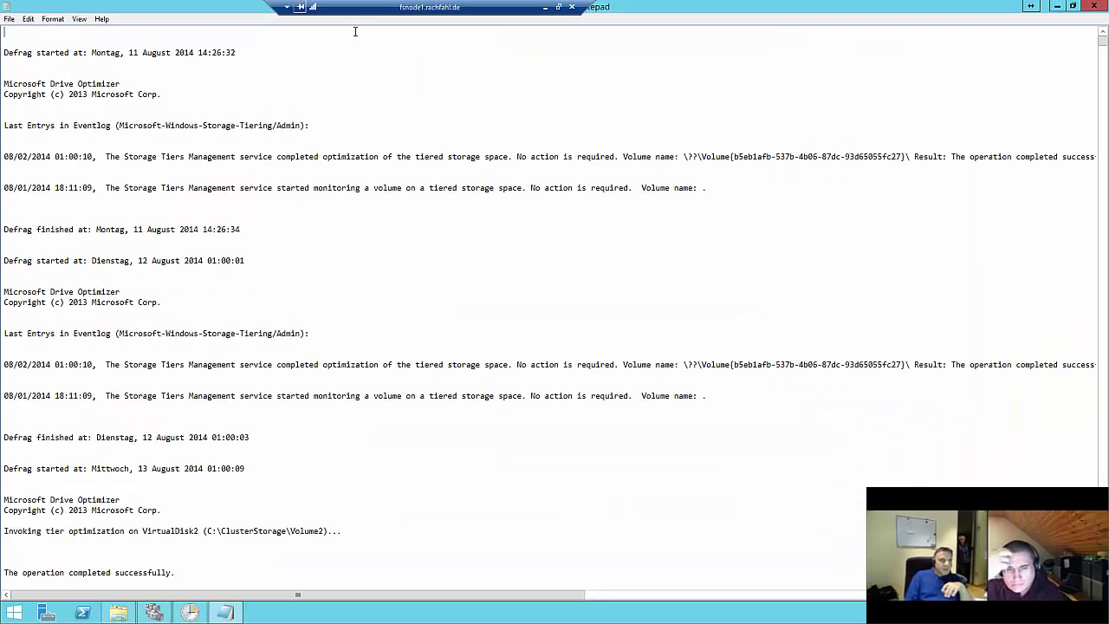
Check the start and finish dates of the earliest August 2014 defrag runs, then jump to the end of the report.
left_click(139, 229)
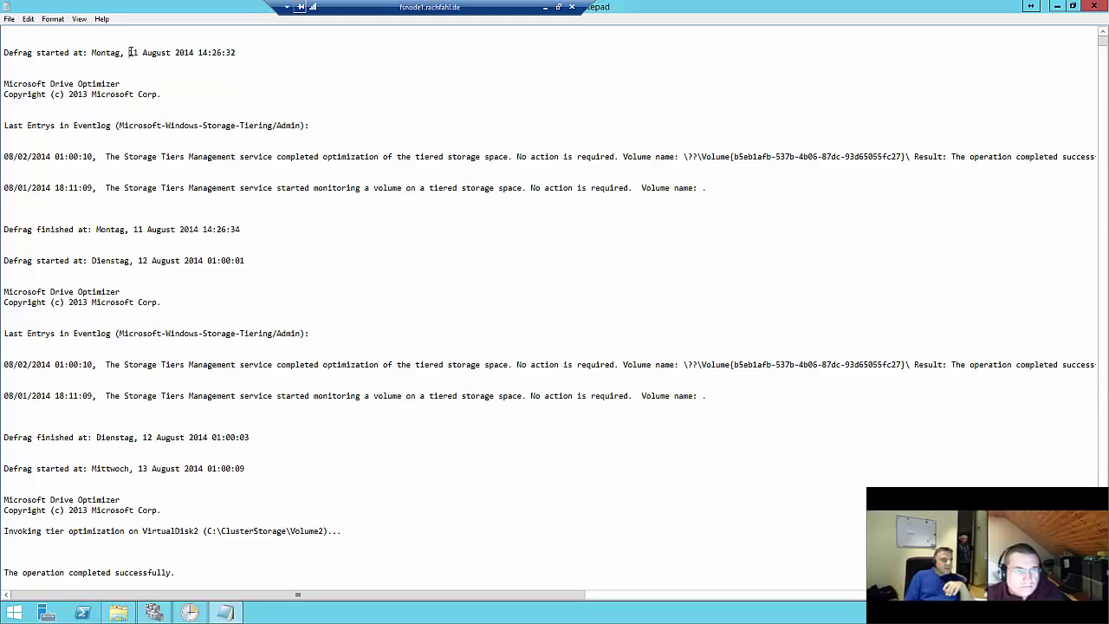
left_click_drag(130, 52, 205, 52)
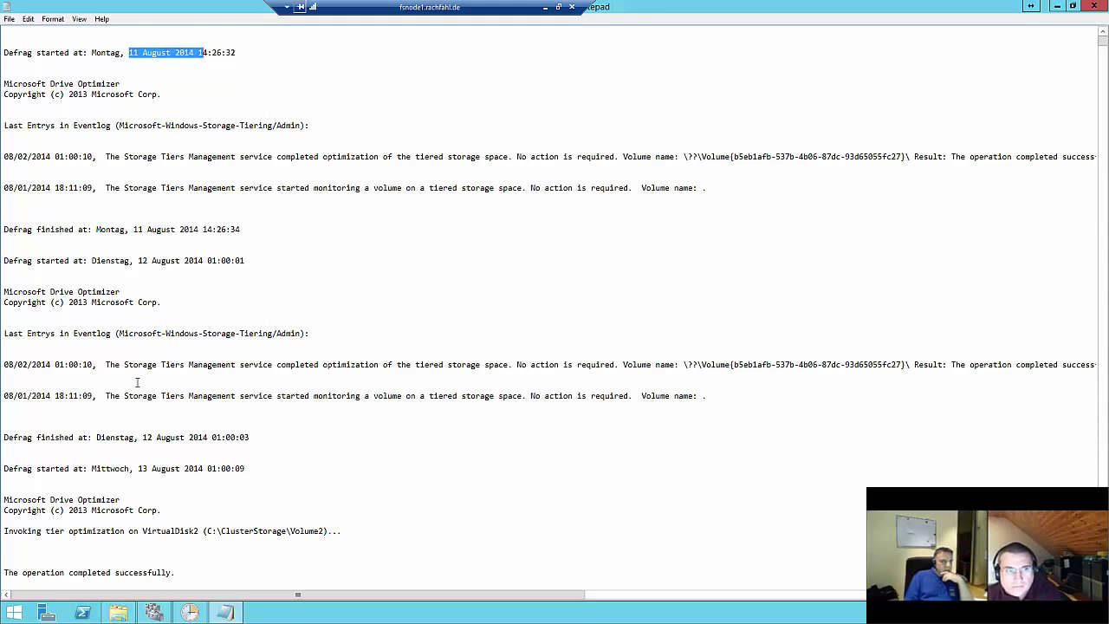
left_click(170, 439)
scroll(171, 440, "down", 13)
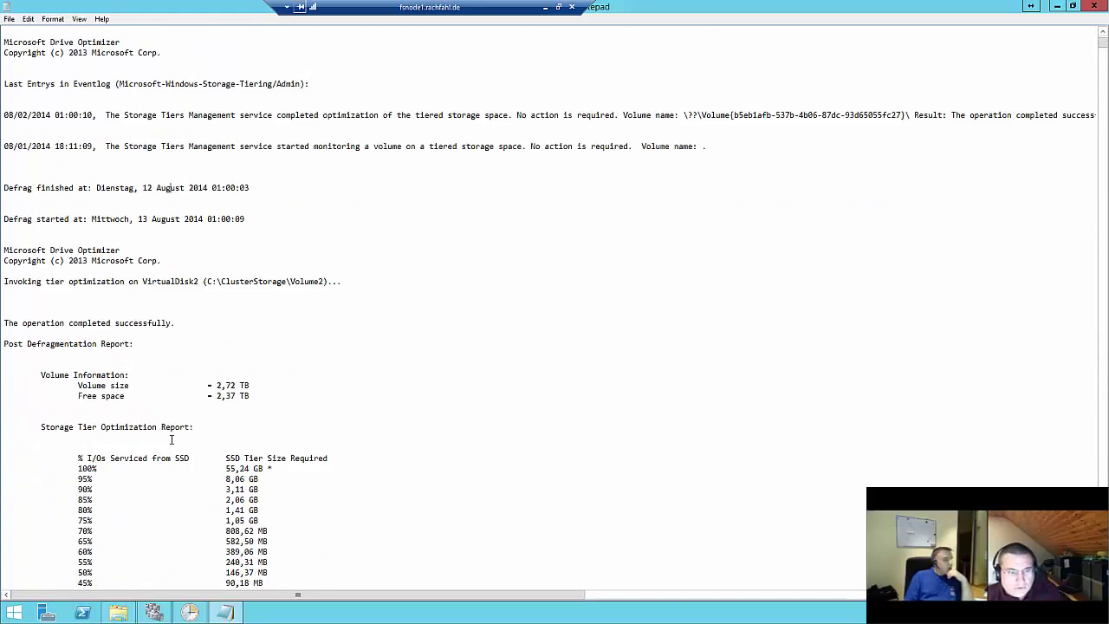
scroll(171, 440, "down", 20)
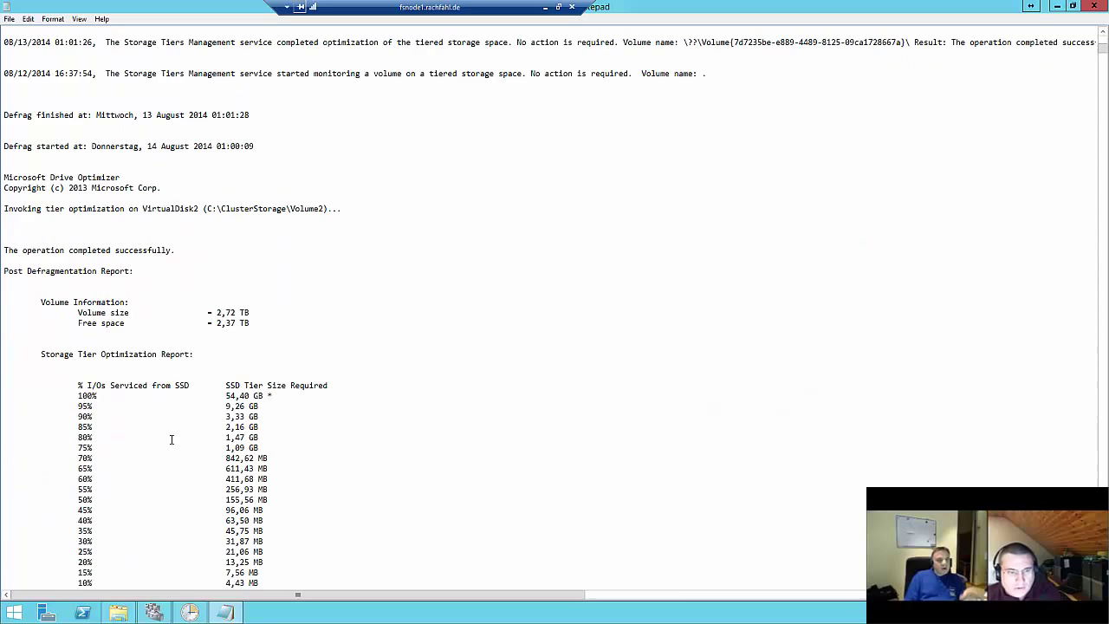
scroll(171, 439, "down", 19)
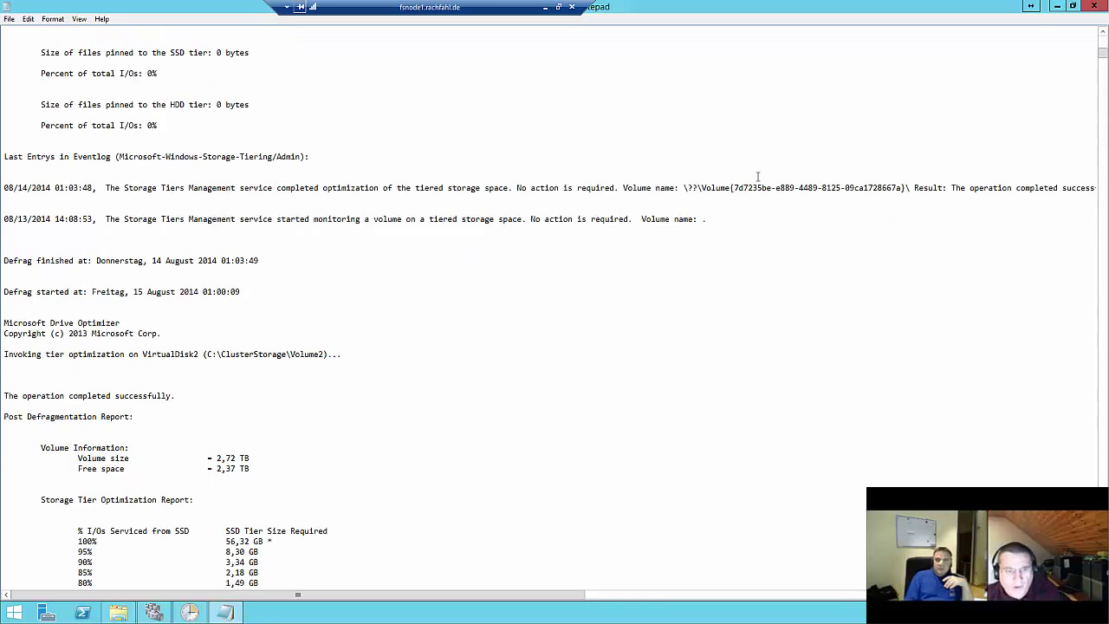
left_click(1098, 283)
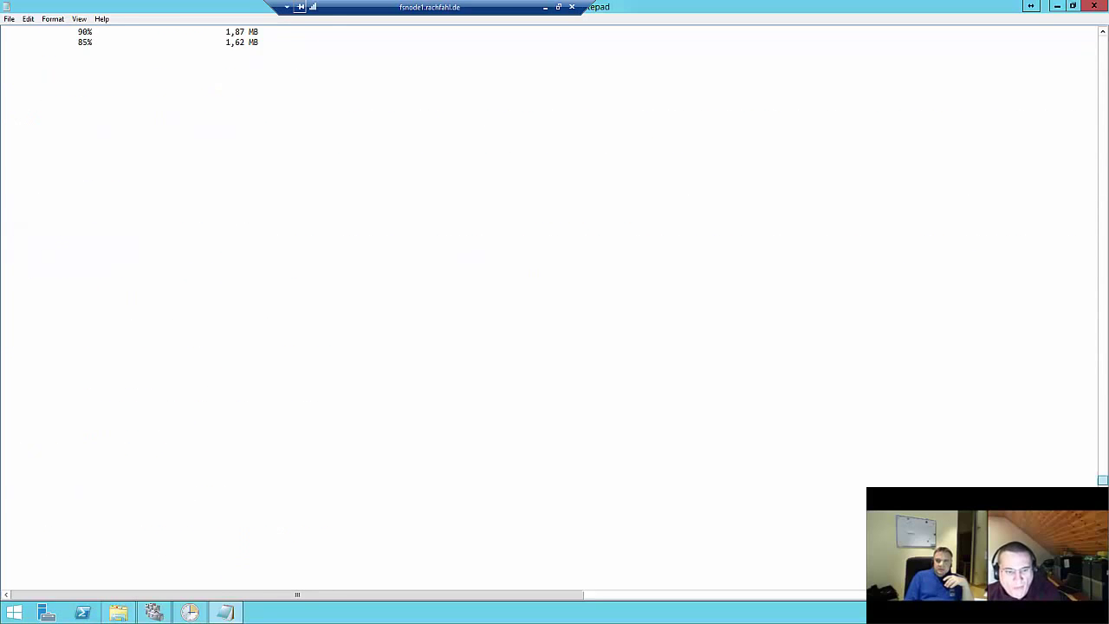
Highlight the volume name, volume size and free space in the latest tier optimization report for VirtualDisk2.
scroll(317, 434, "up", 8)
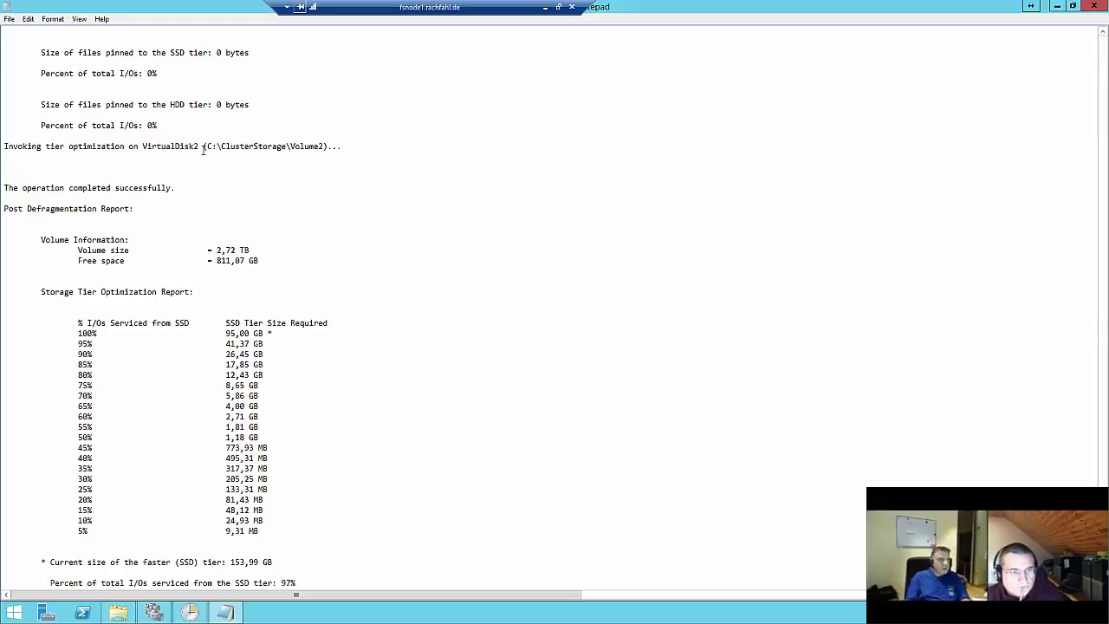
left_click_drag(291, 146, 323, 146)
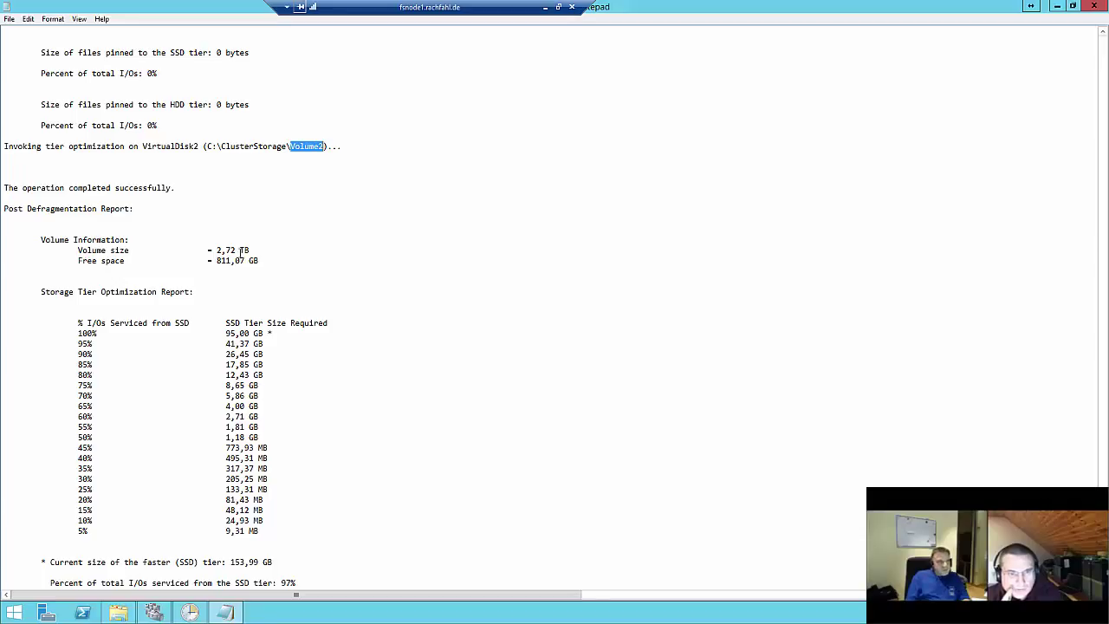
left_click_drag(215, 251, 242, 261)
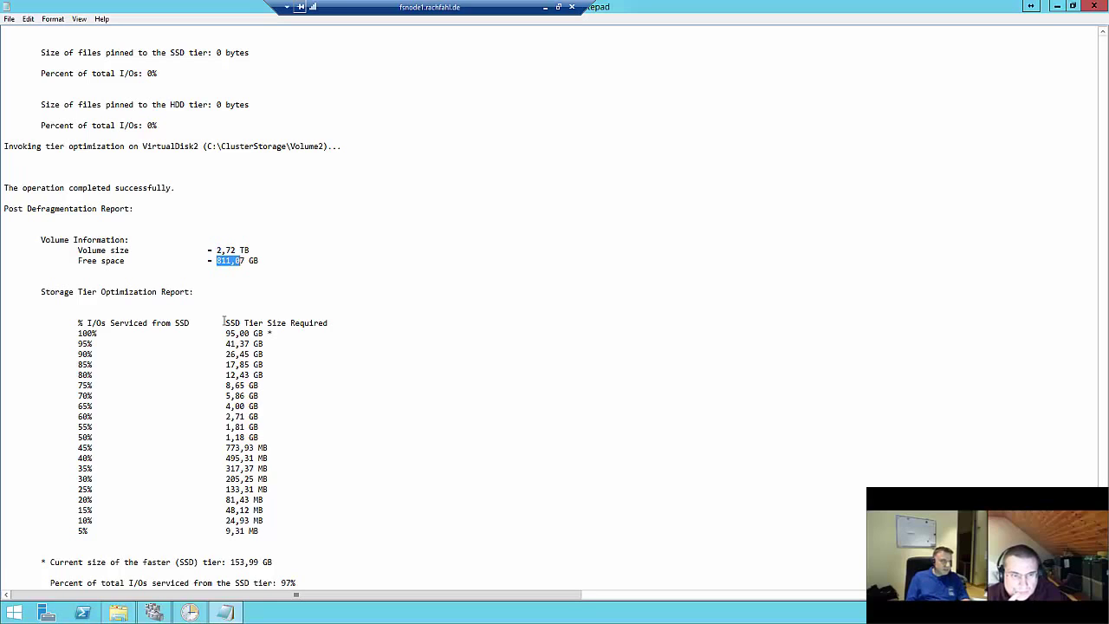
left_click(167, 341)
Compare the SSD tier size required for 100% and 95% of I/Os with the current SSD tier size and serviced I/O percentage.
scroll(167, 336, "down", 3)
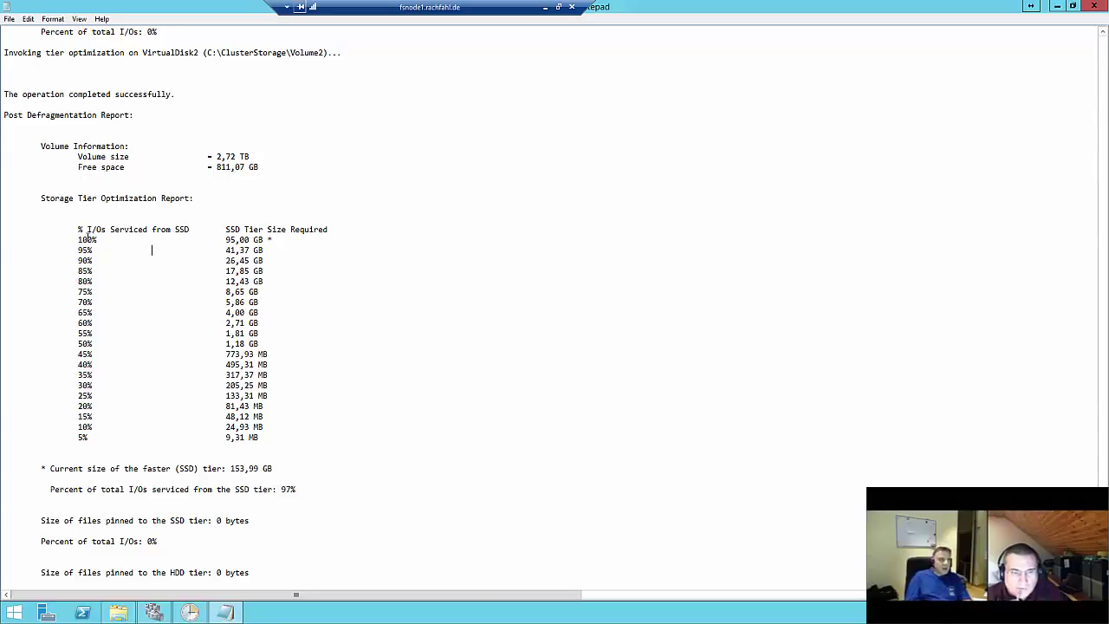
left_click_drag(224, 240, 275, 241)
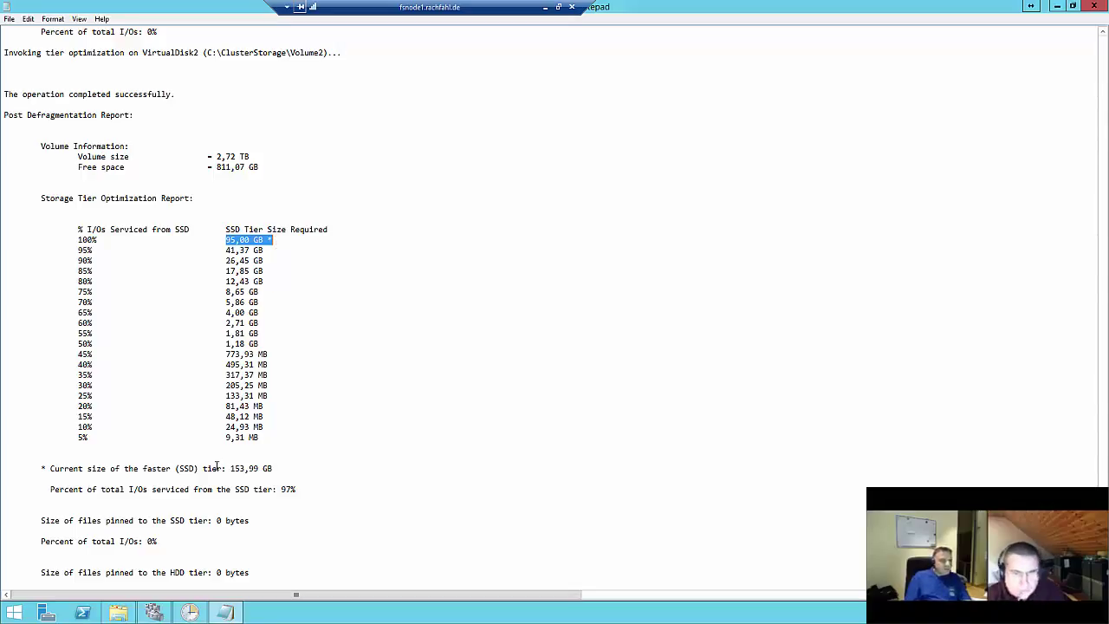
left_click_drag(230, 469, 253, 469)
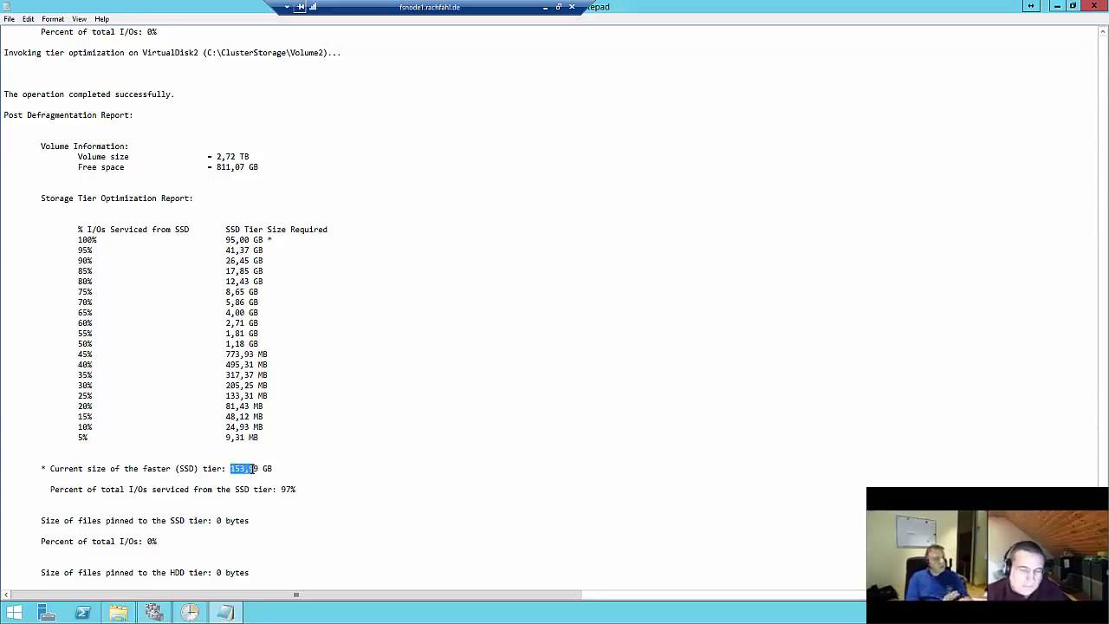
left_click_drag(78, 240, 115, 242)
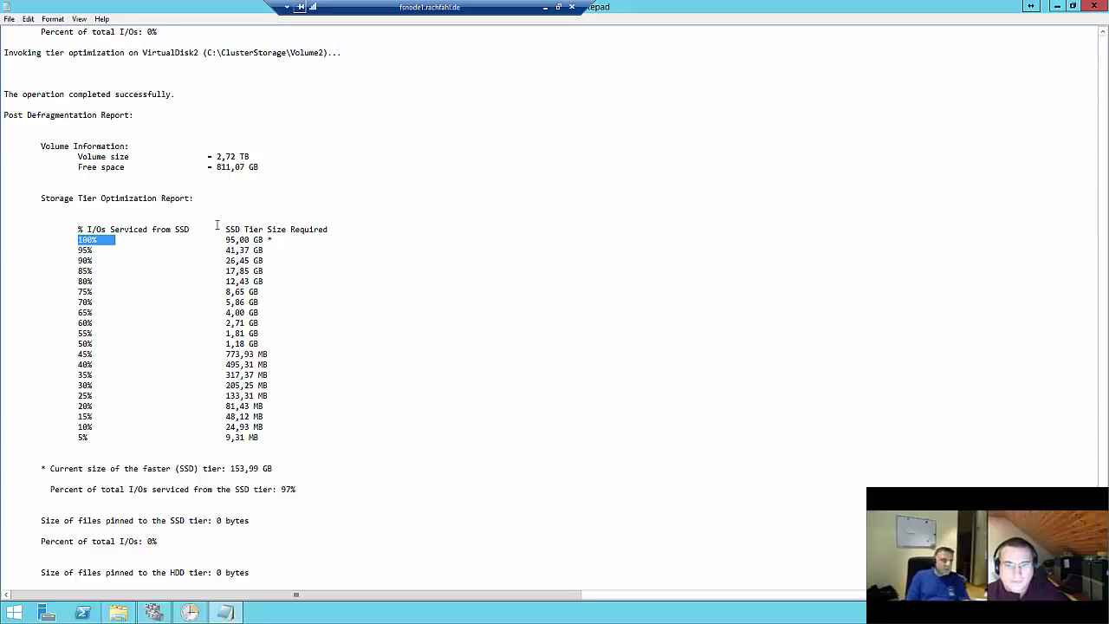
left_click_drag(225, 240, 283, 245)
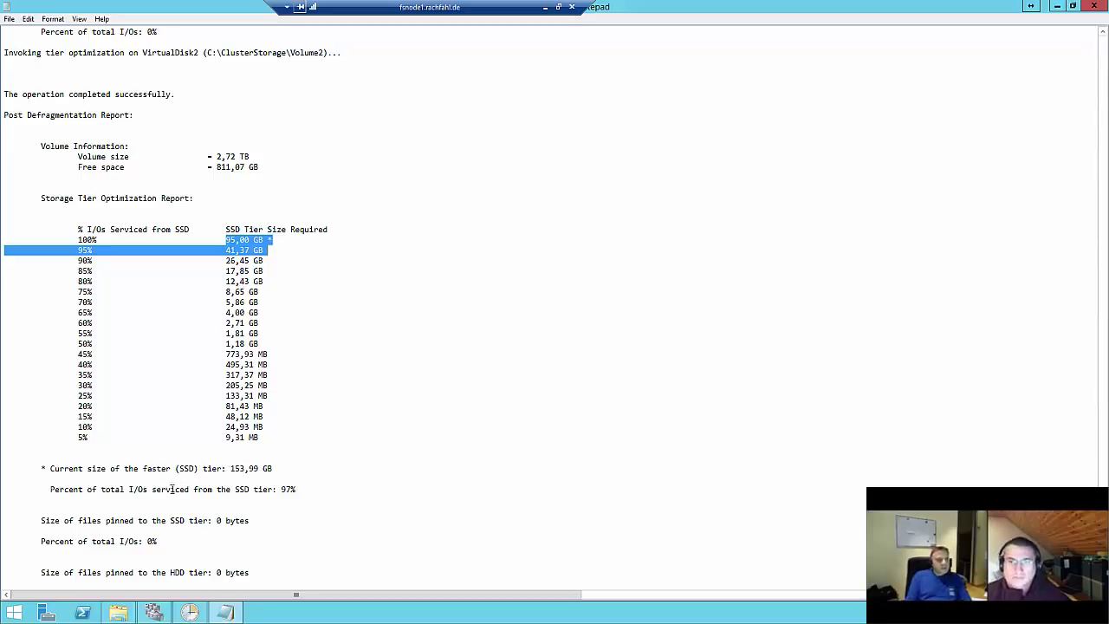
left_click_drag(281, 489, 315, 488)
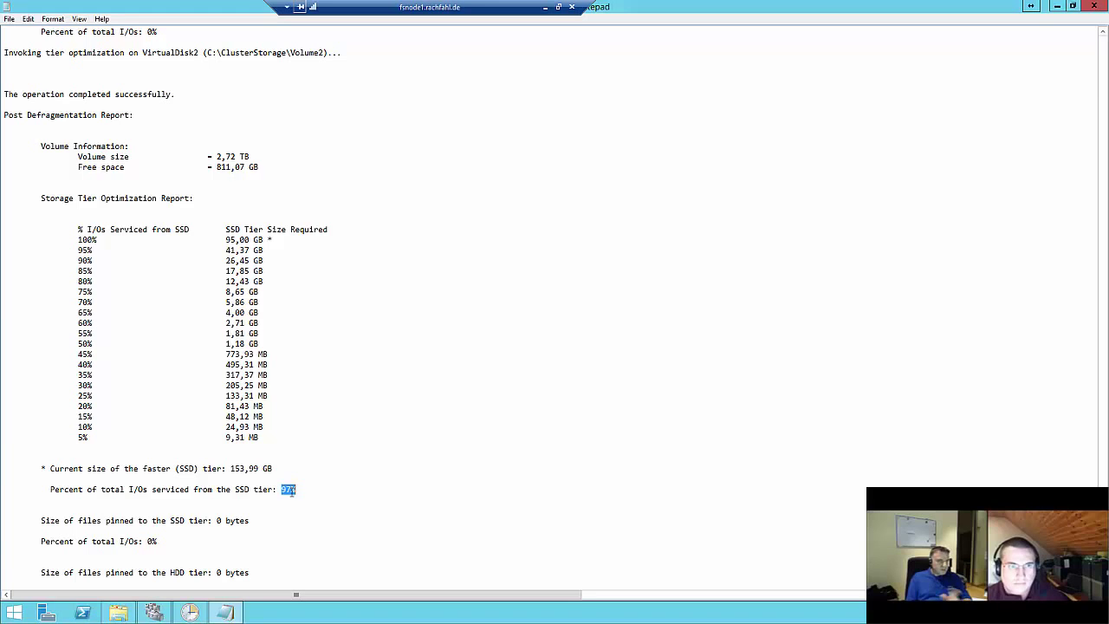
left_click_drag(228, 240, 274, 254)
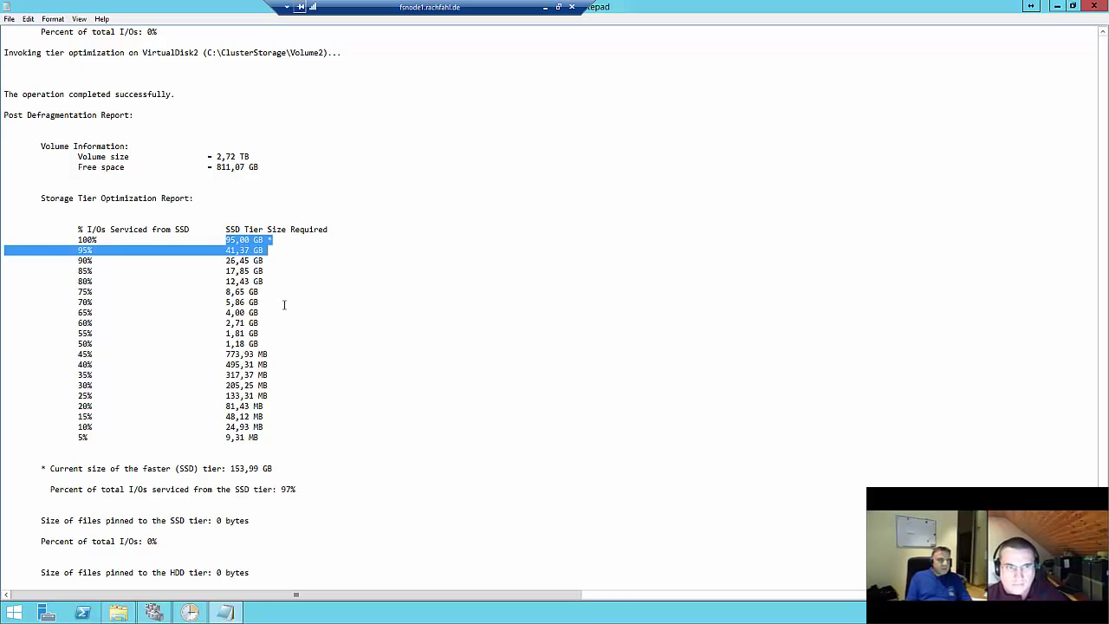
Look back through the preceding October optimization reports for VirtualDisk2 and VirtualDisk3, returning to the start of the log.
scroll(287, 299, "up", 15)
scroll(289, 293, "up", 3)
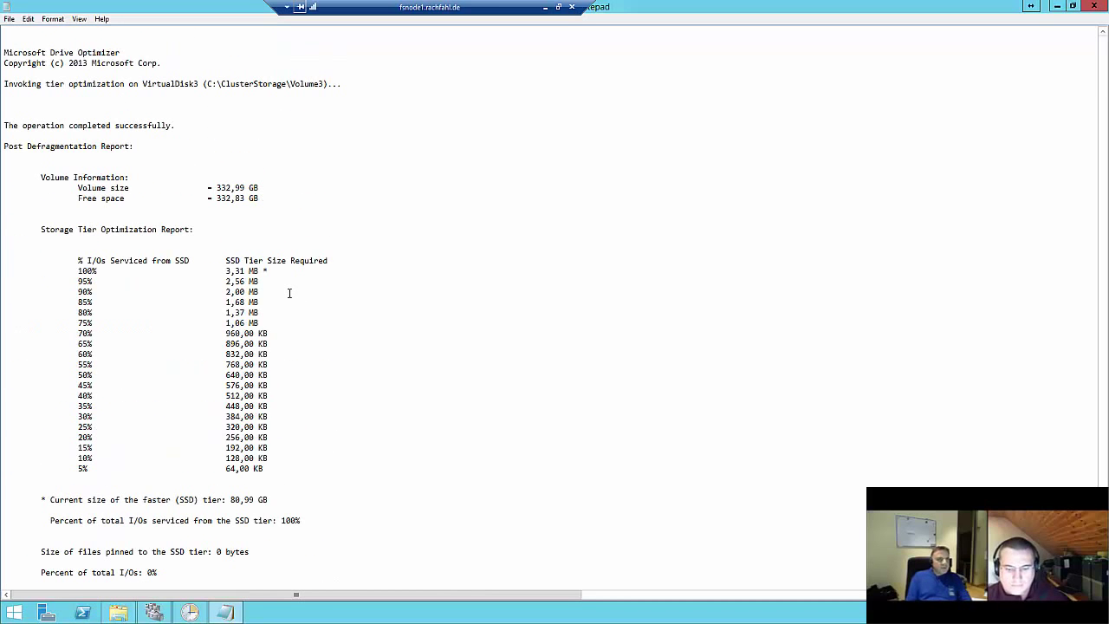
scroll(289, 293, "up", 20)
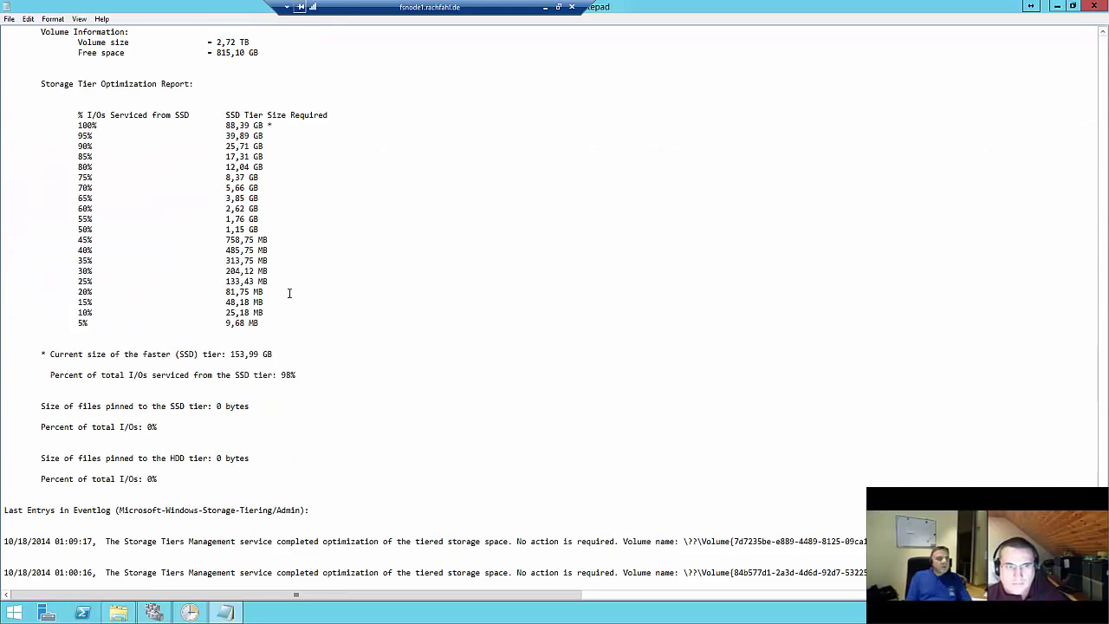
scroll(290, 293, "up", 20)
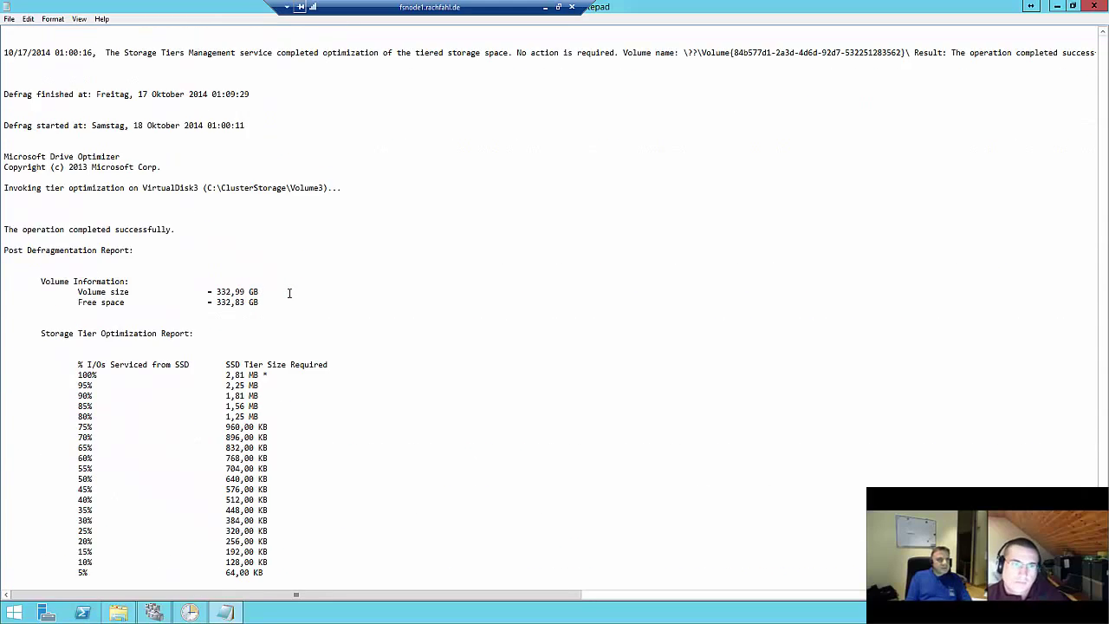
scroll(290, 293, "up", 20)
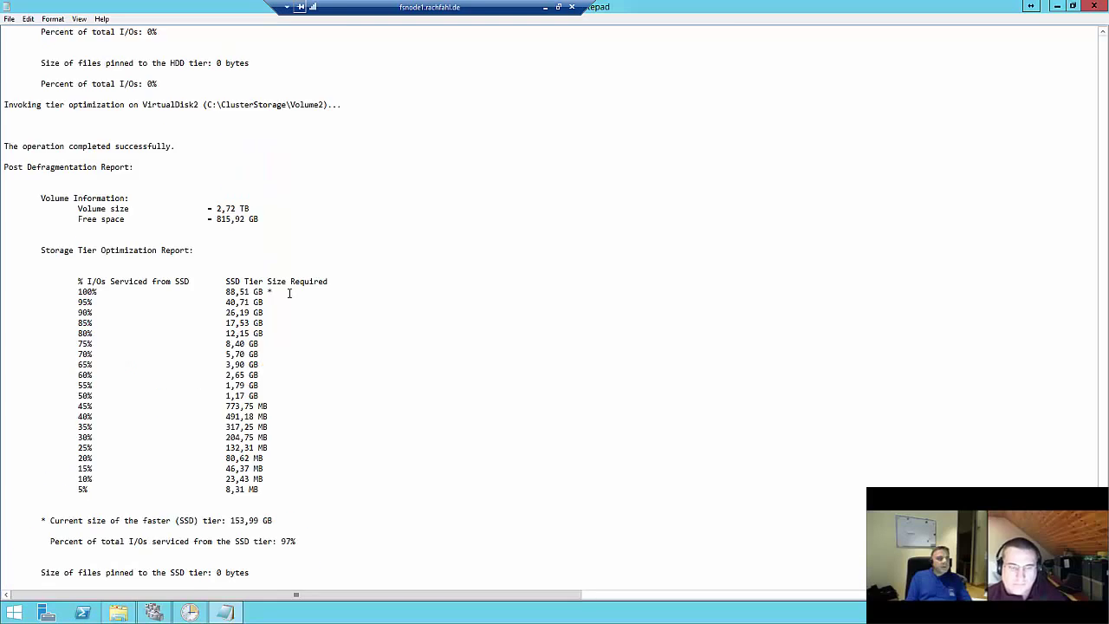
scroll(290, 293, "up", 20)
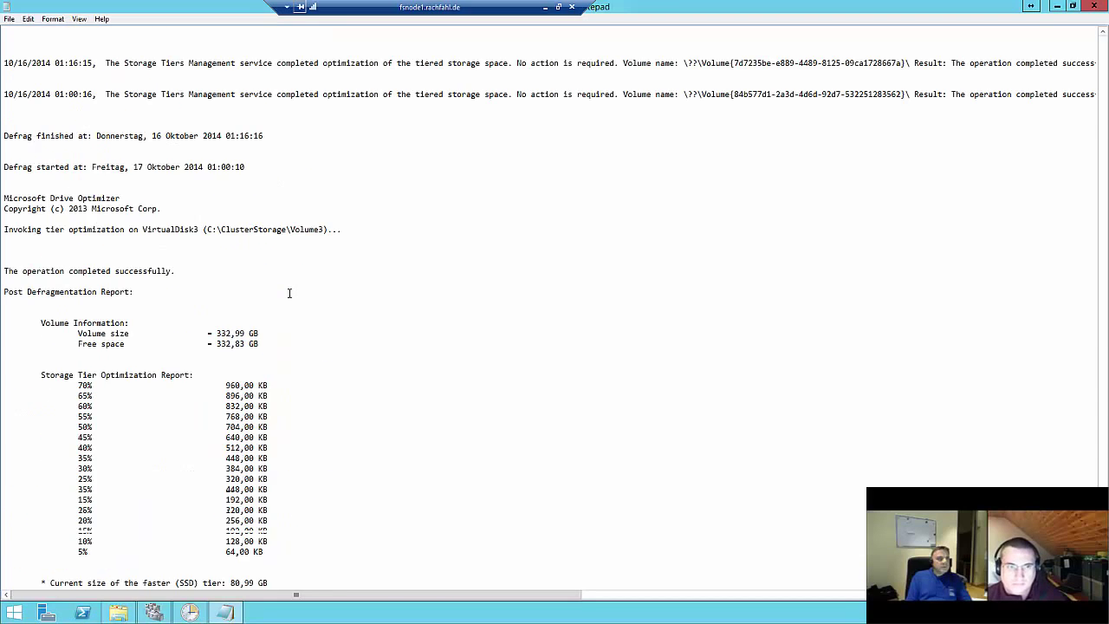
scroll(289, 293, "up", 15)
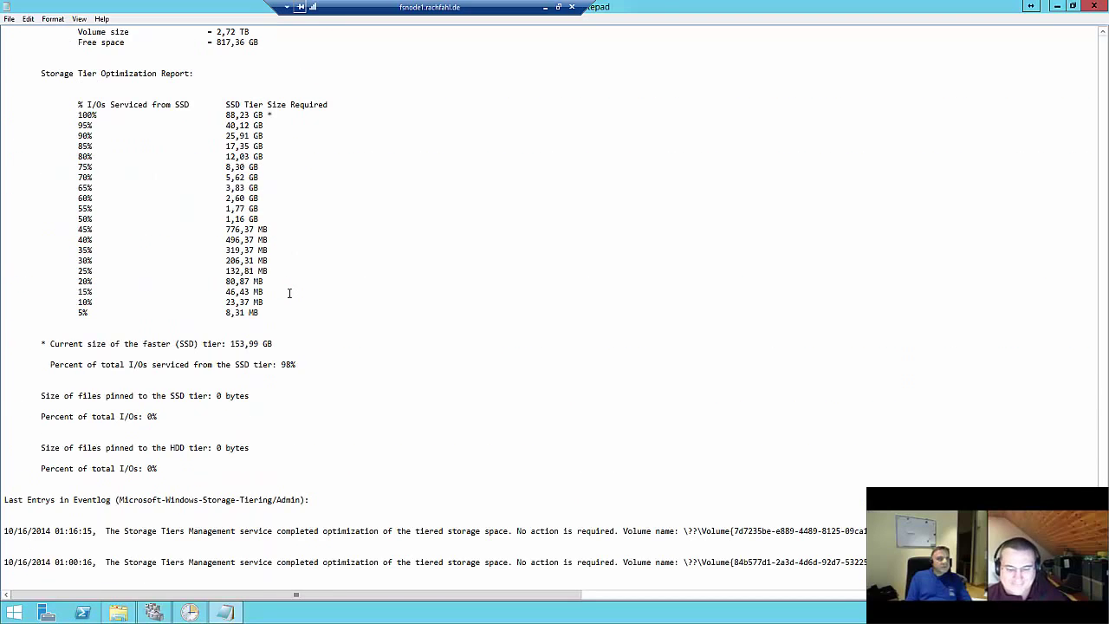
scroll(290, 293, "up", 20)
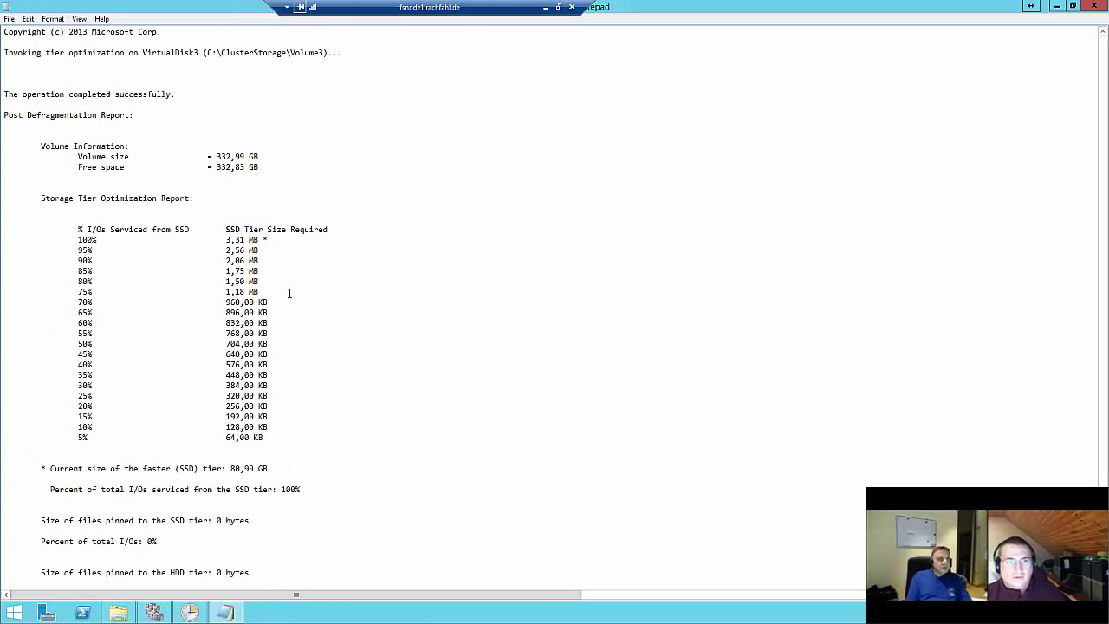
scroll(290, 293, "up", 20)
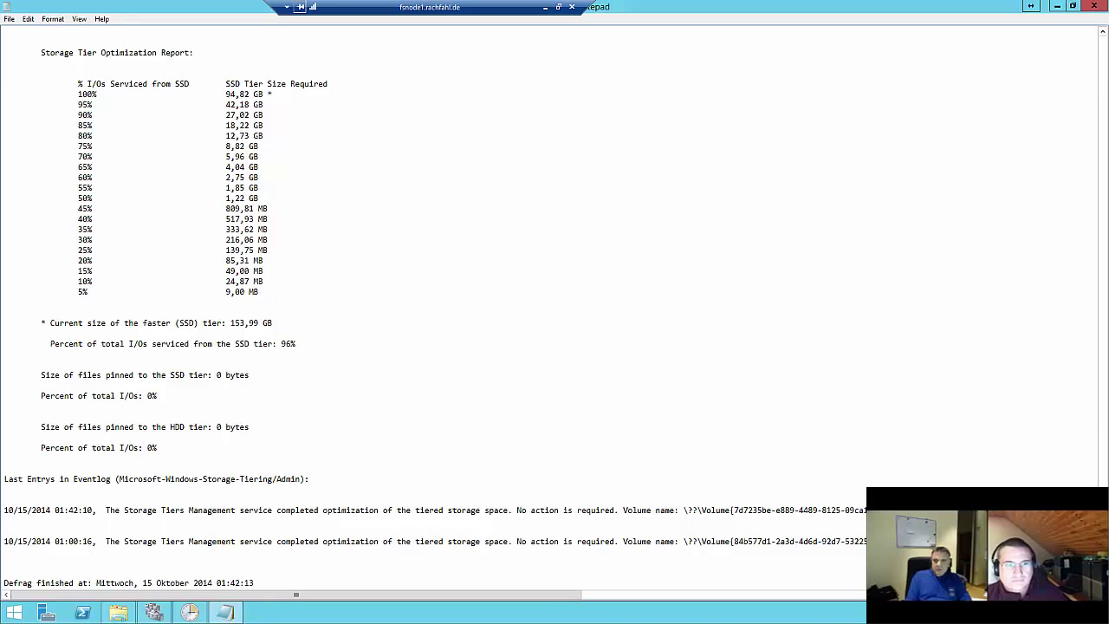
scroll(289, 293, "up", 15)
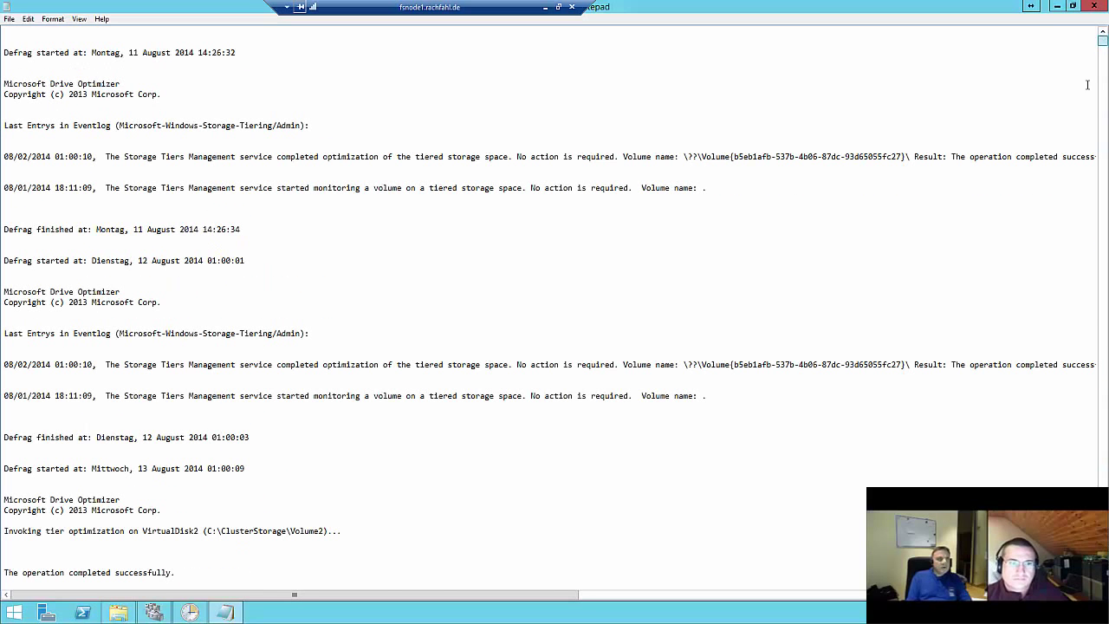
Examine the mid-August 2014 optimization reports and the percentage of I/Os serviced from the SSD tier on VirtualDisk2 and VirtualDisk1.
left_click(1103, 321)
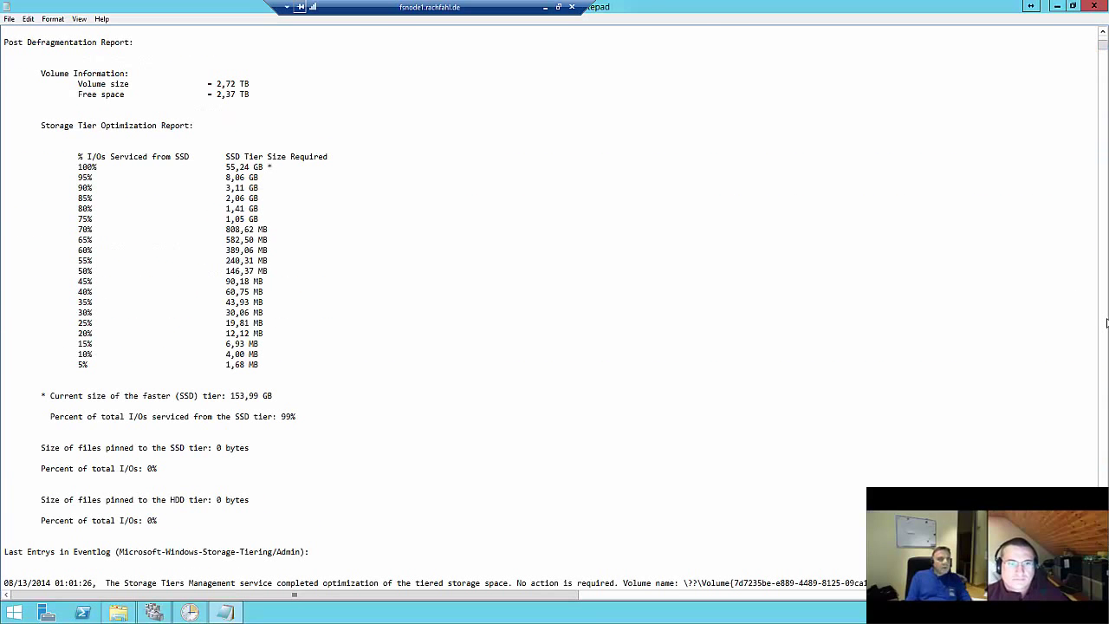
scroll(1106, 323, "up", 7)
scroll(1106, 322, "up", 20)
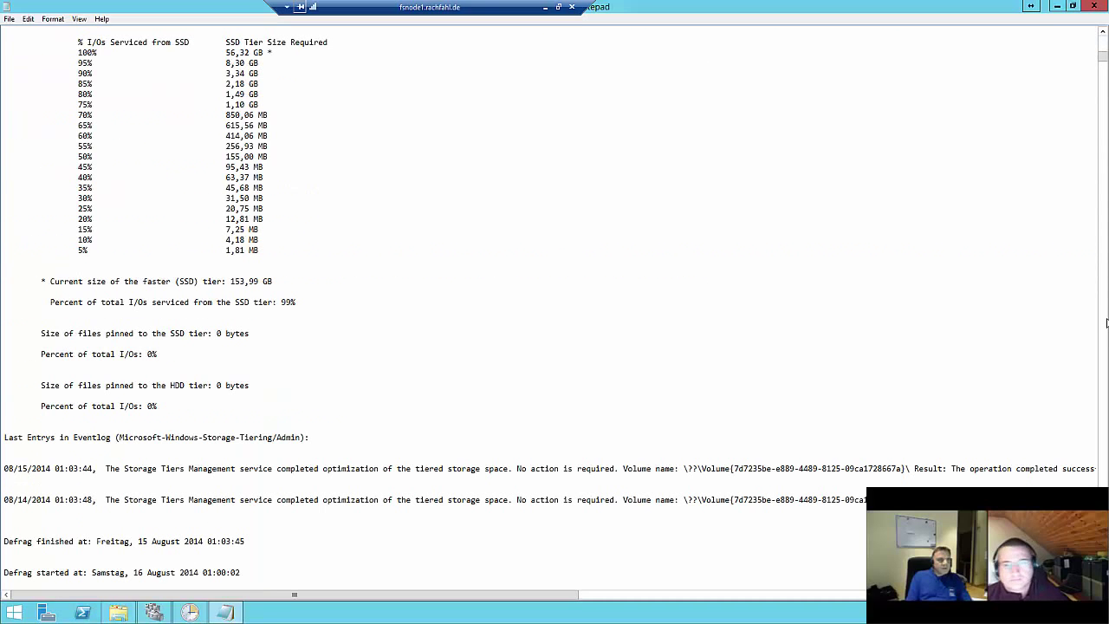
scroll(1107, 322, "up", 10)
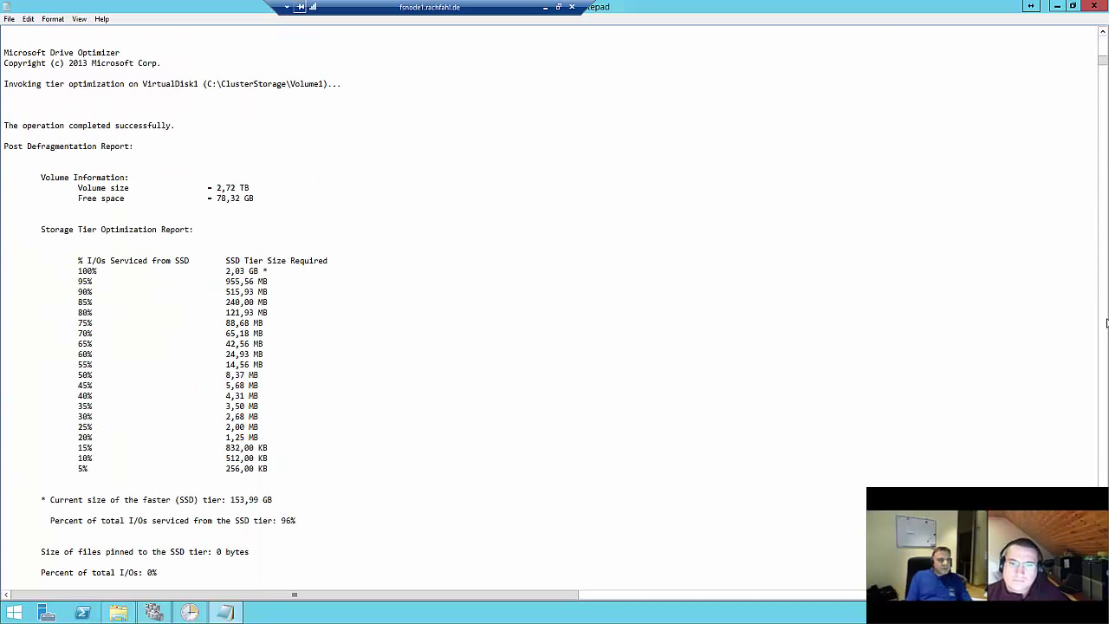
scroll(1106, 322, "up", 15)
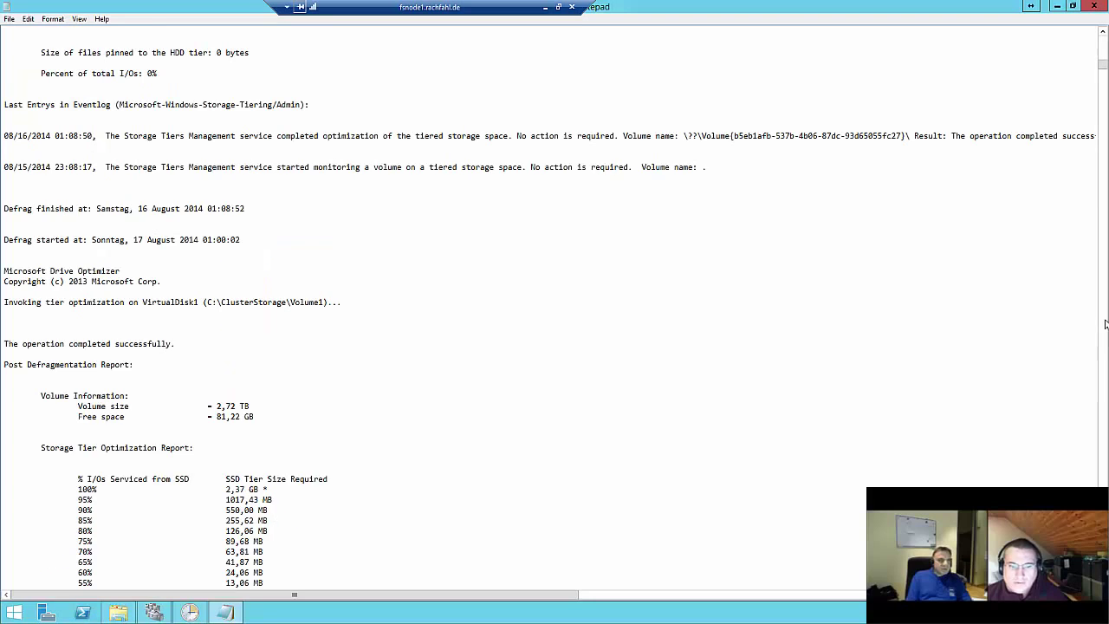
scroll(1106, 324, "up", 20)
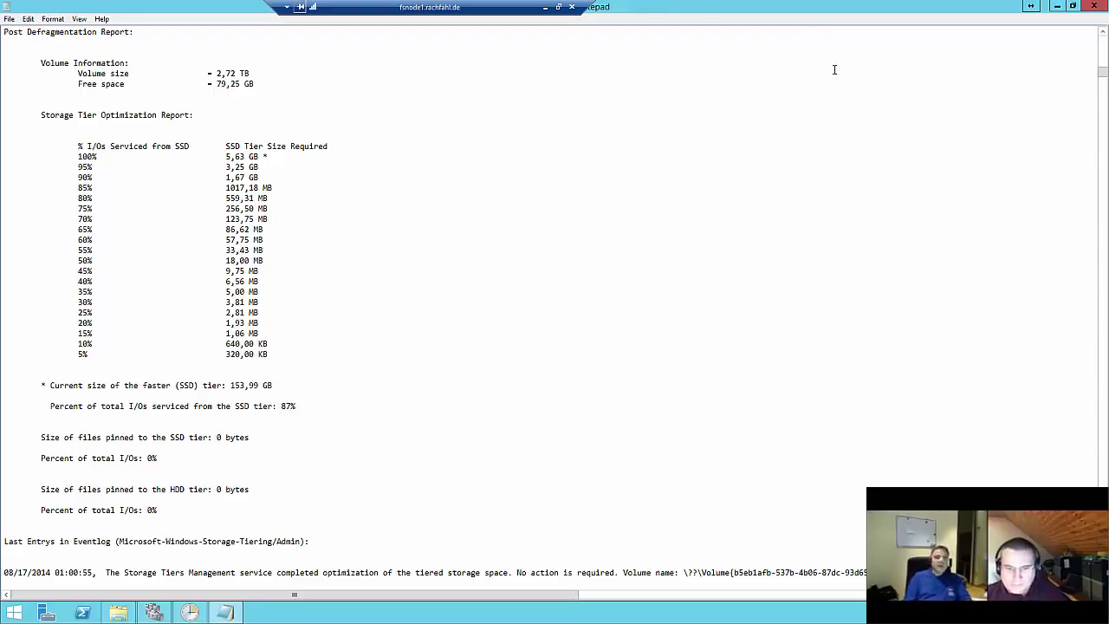
Minimize the report and the fsnode1 remote session, and set the range of the Iometer total I/Os gauge to 1000.
left_click(1058, 7)
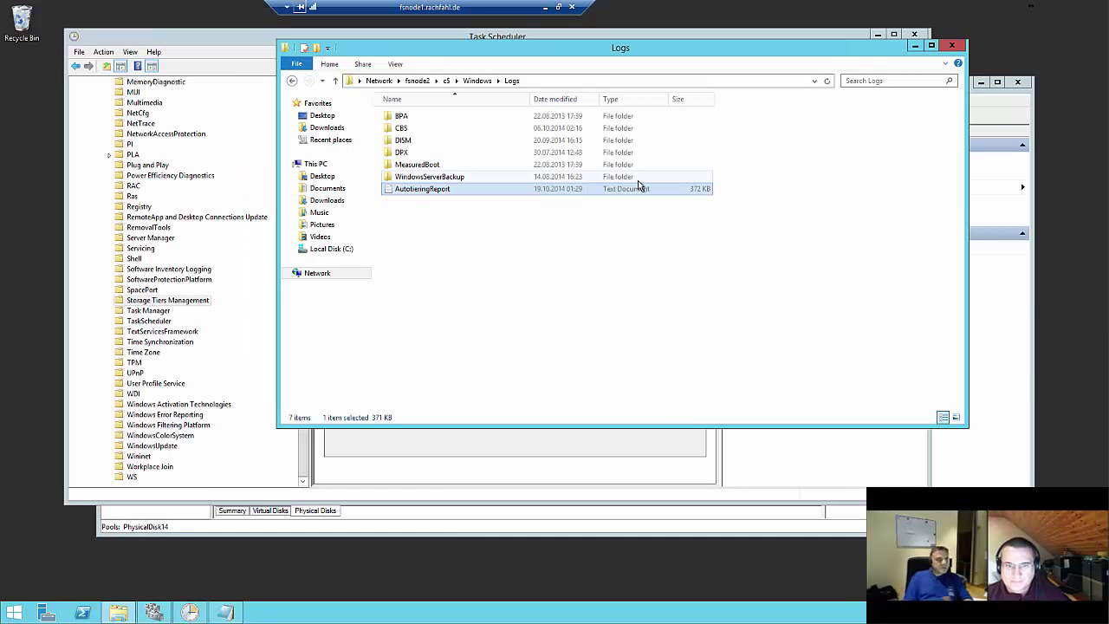
left_click(547, 8)
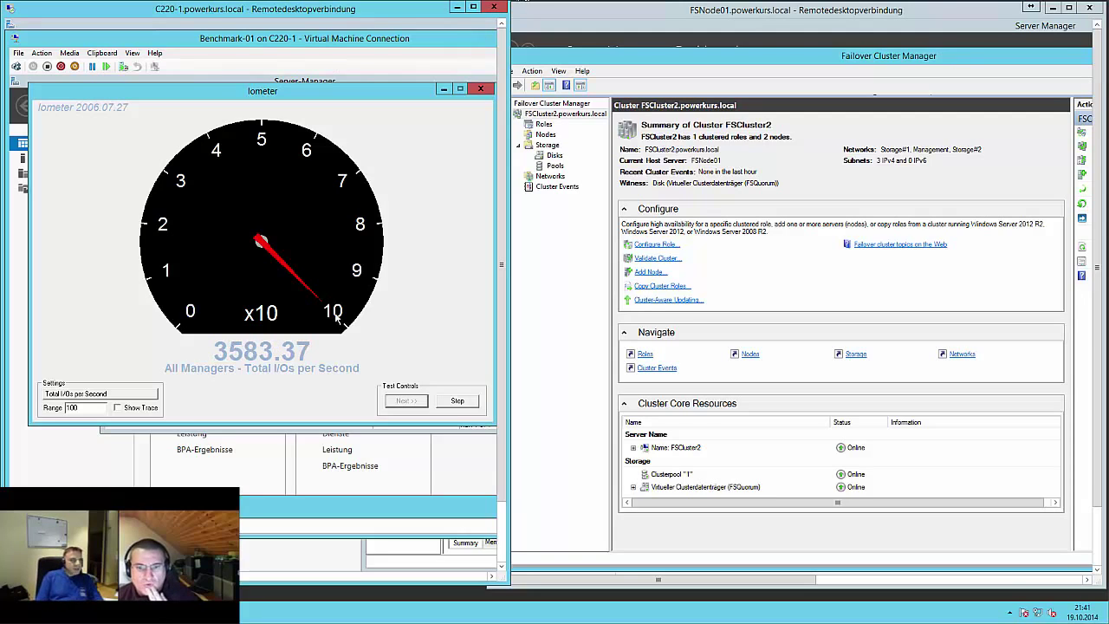
left_click(97, 411)
type("0")
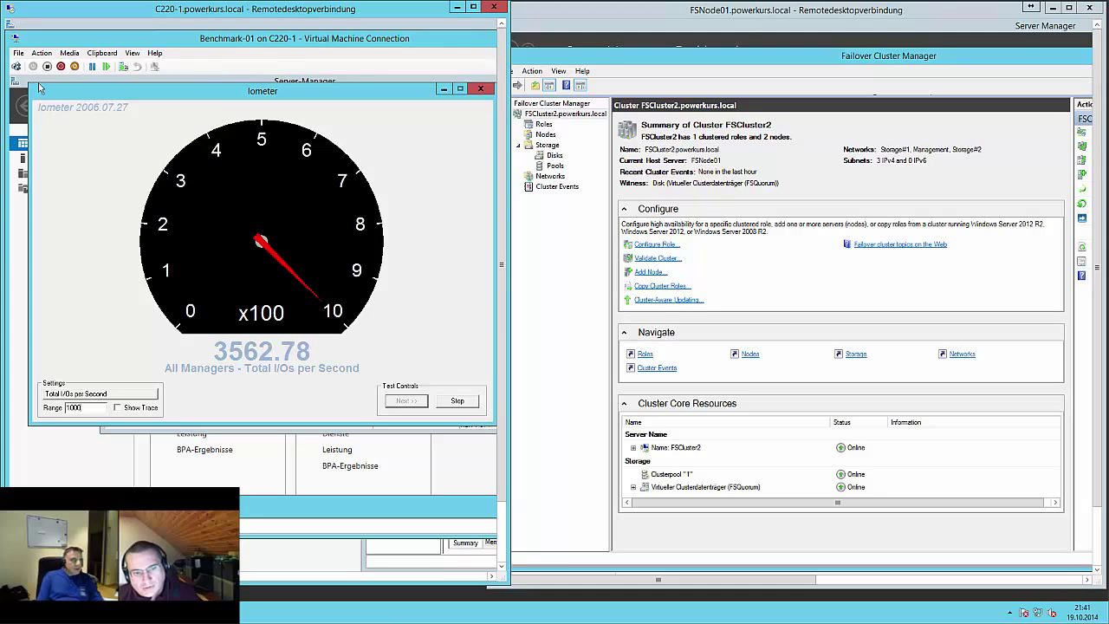
Open the settings of the Benchmark-01 virtual machine and show the path of its first IDE hard drive, Disk1.vhdx.
left_click(18, 53)
left_click(31, 68)
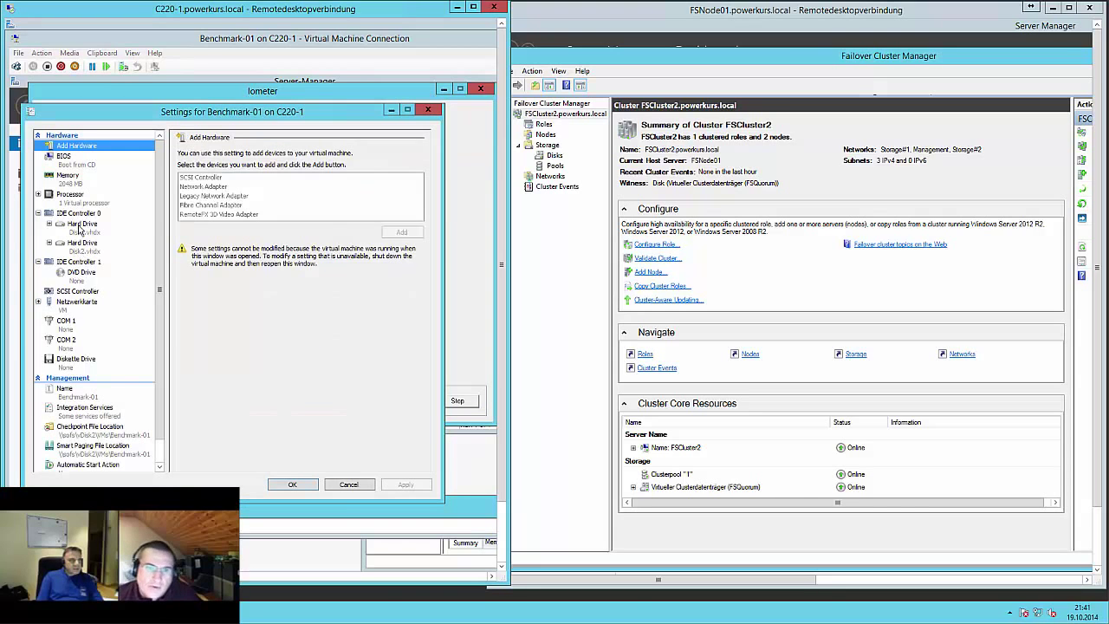
left_click(81, 224)
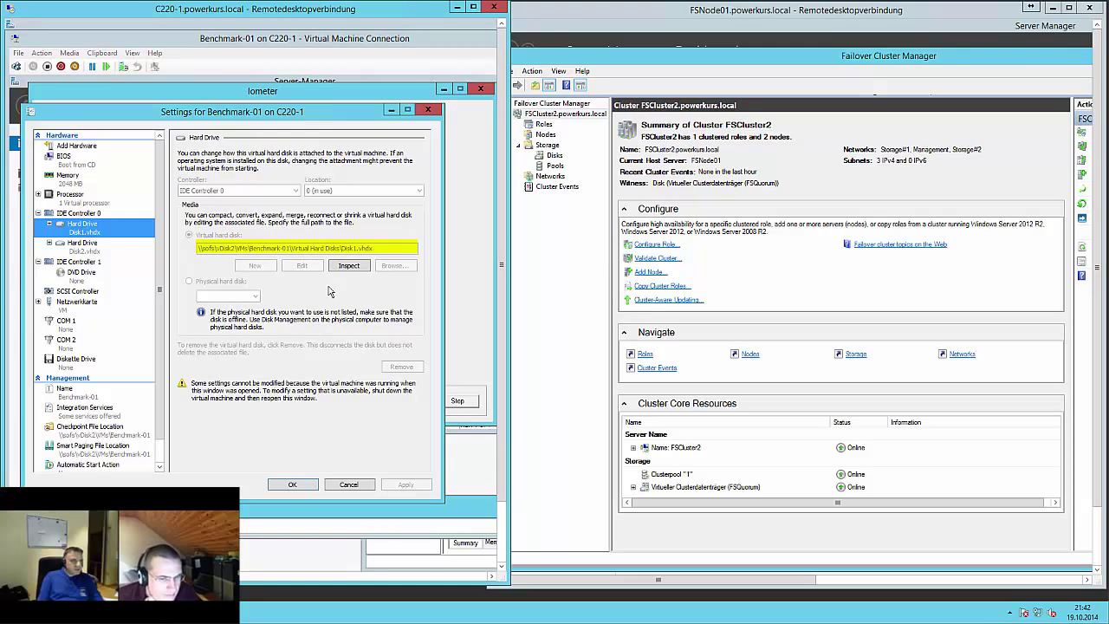
Show the path of the Benchmark-01 virtual machine's second IDE hard drive, Disk2.vhdx, and close the settings without changes.
left_click(74, 247)
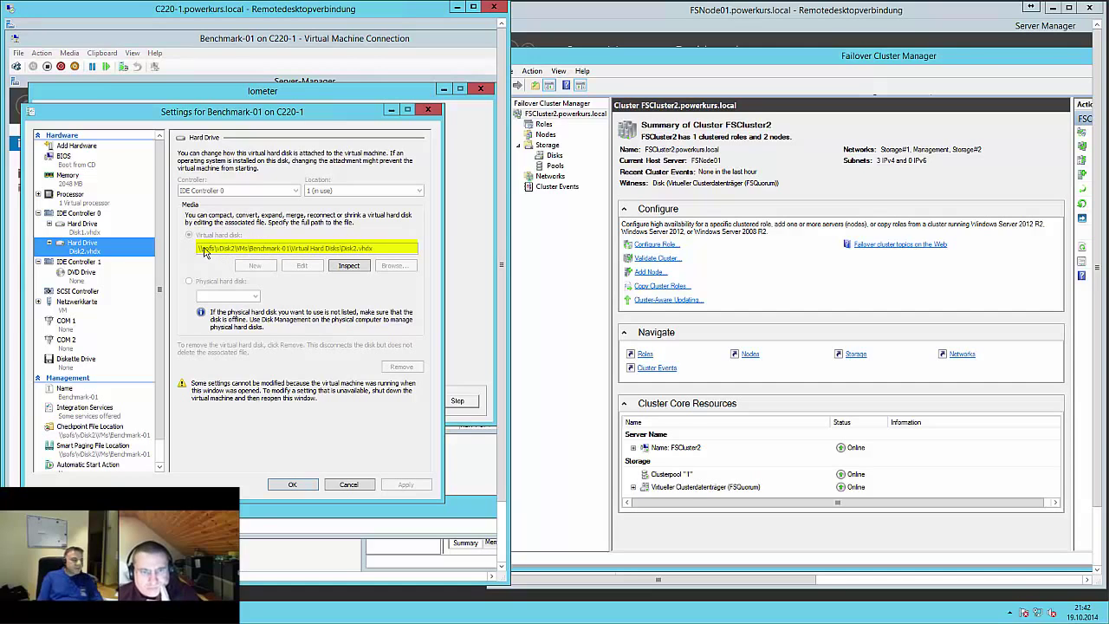
left_click(338, 489)
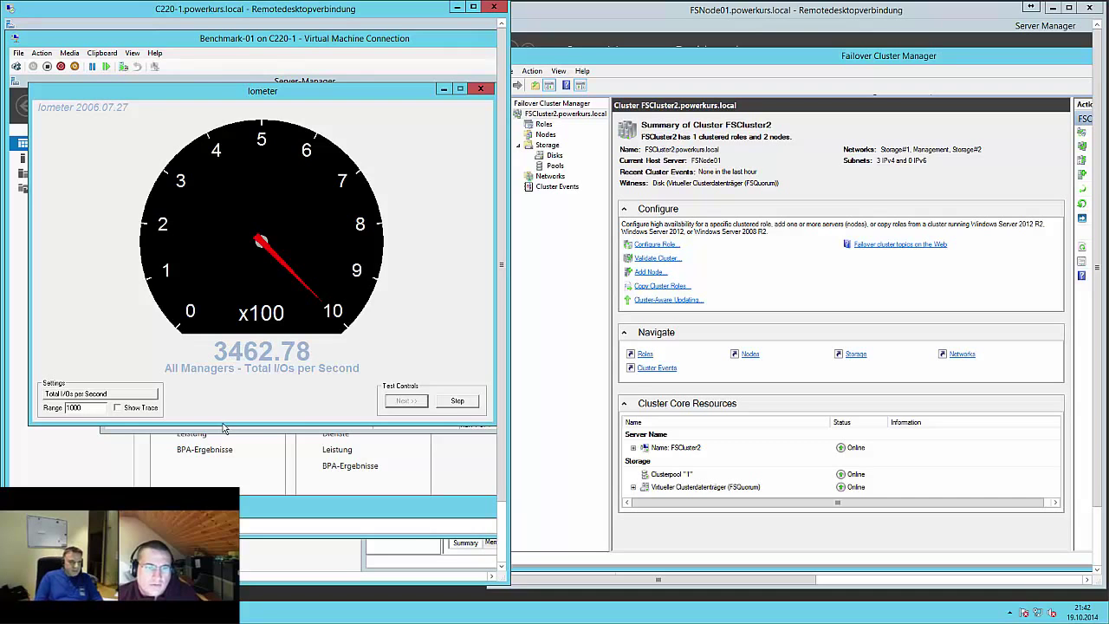
Reposition the Benchmark-01 connection window and the Iometer gauge inside it so the entire gauge dial is in view.
left_click_drag(156, 578, 431, 578)
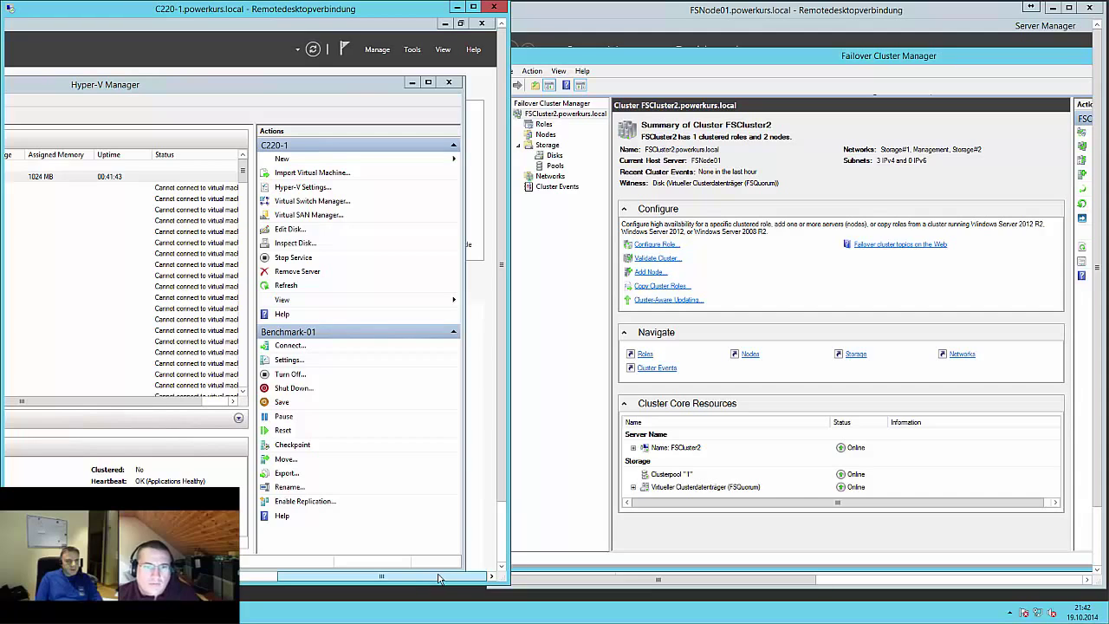
left_click_drag(303, 579, 55, 579)
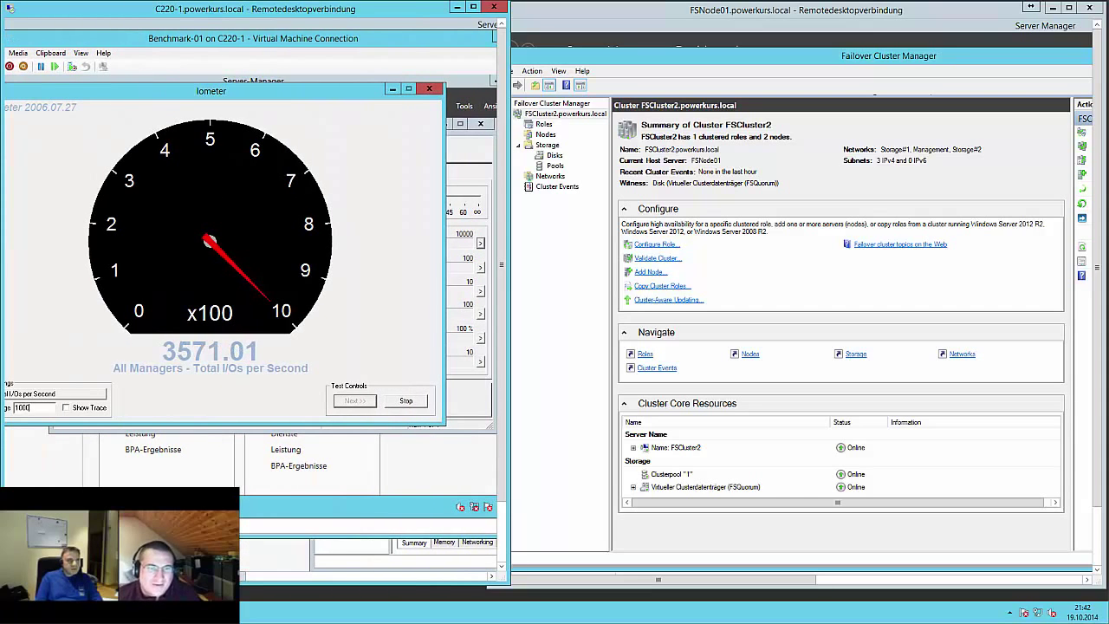
left_click_drag(211, 91, 535, 214)
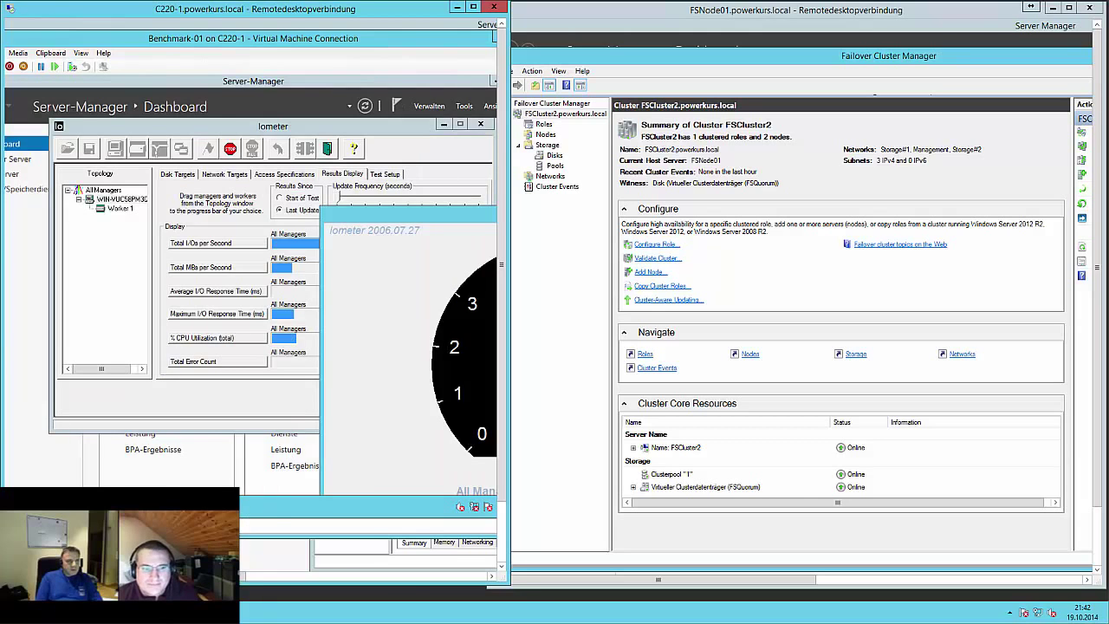
left_click(318, 577)
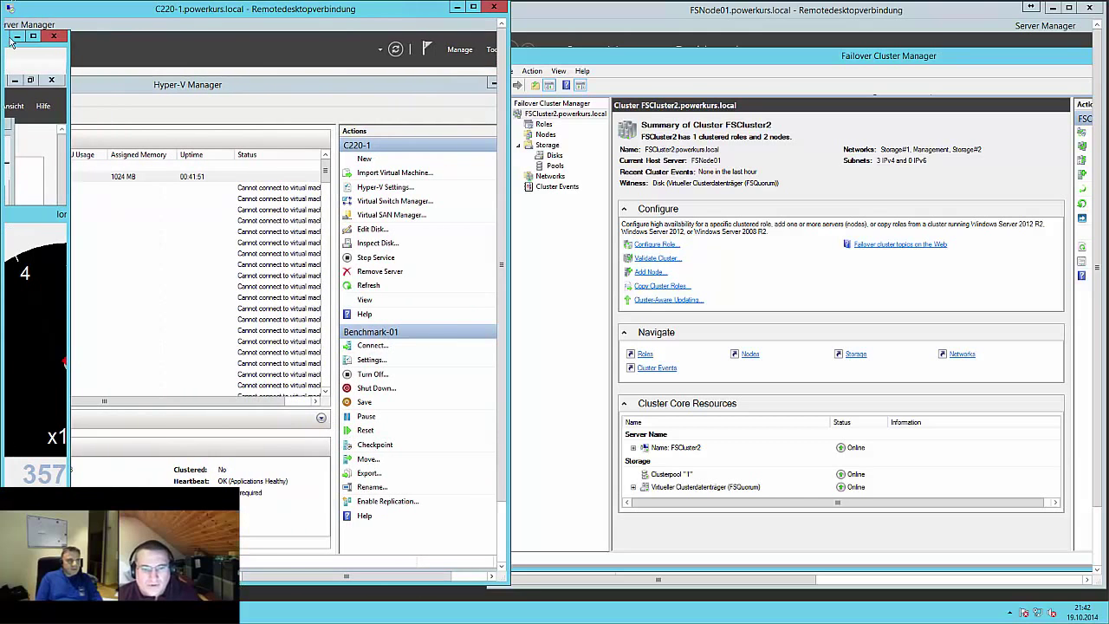
left_click_drag(67, 51, 407, 64)
left_click_drag(347, 577, 382, 576)
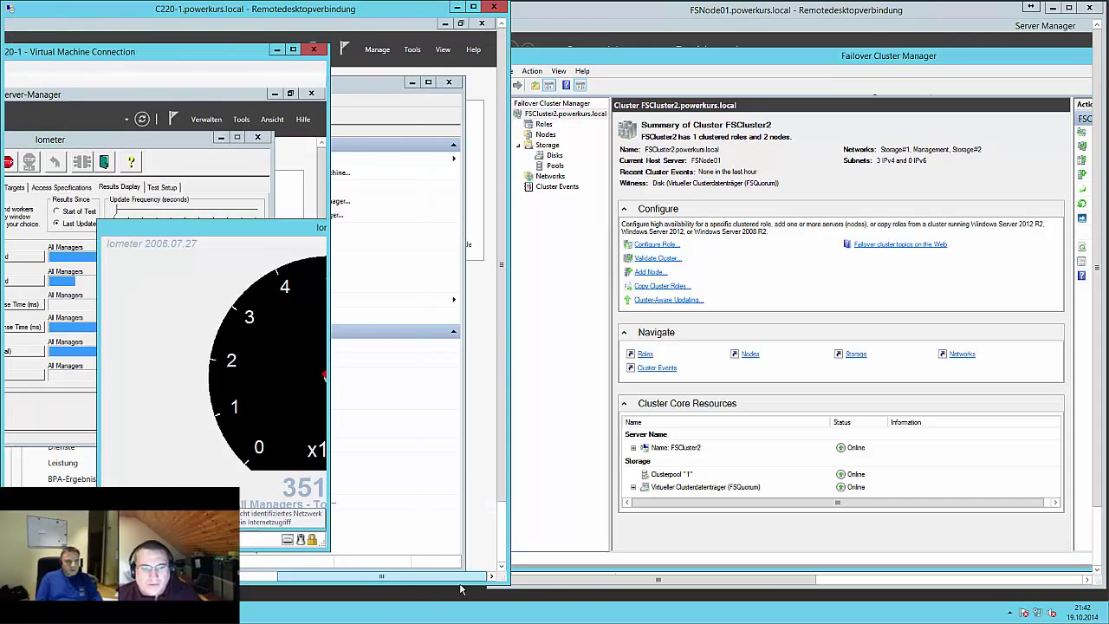
left_click_drag(242, 230, 157, 176)
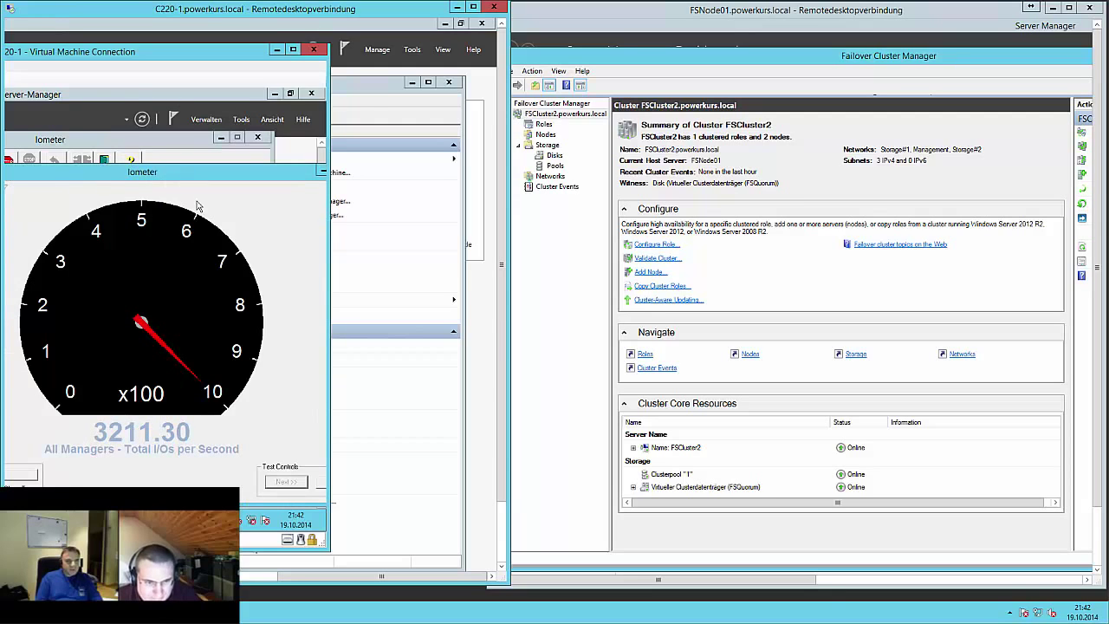
Minimize the virtual machine's Server-Manager and move the Benchmark-01 connection window so the gauge and the host's taskbar clock show together.
left_click(504, 540)
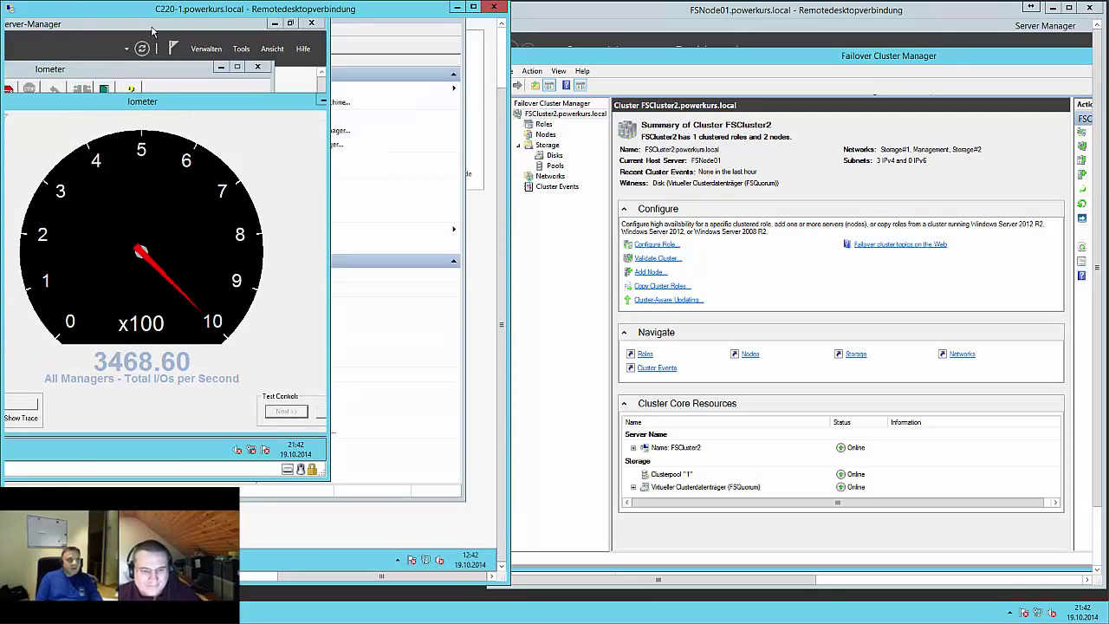
left_click(186, 41)
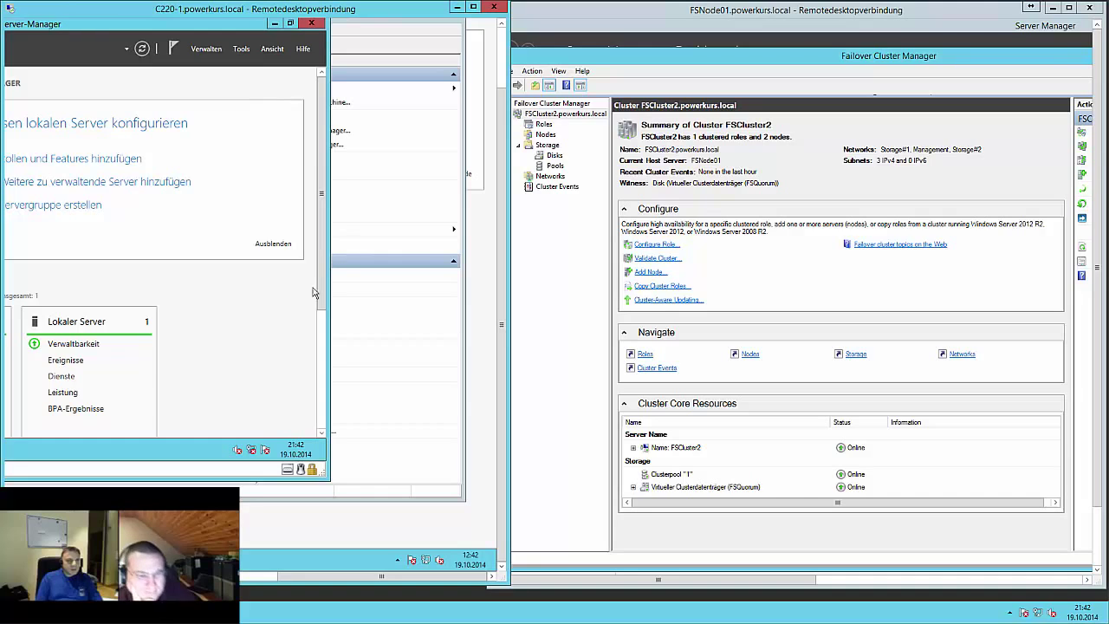
left_click_drag(262, 24, 262, 54)
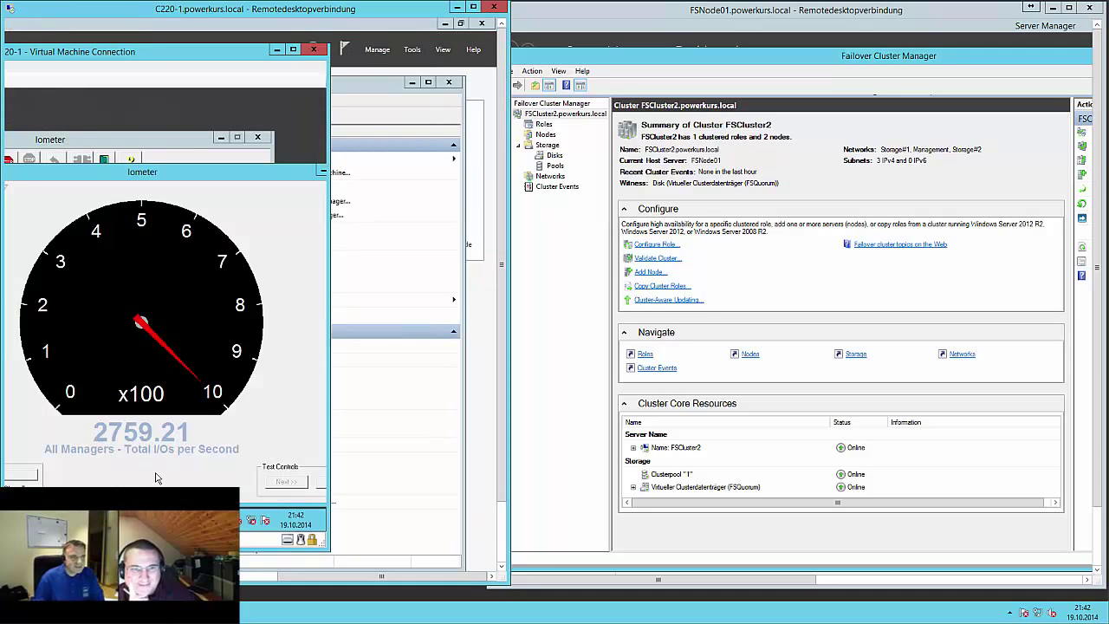
left_click_drag(154, 52, 375, 48)
left_click_drag(386, 110, 501, 534)
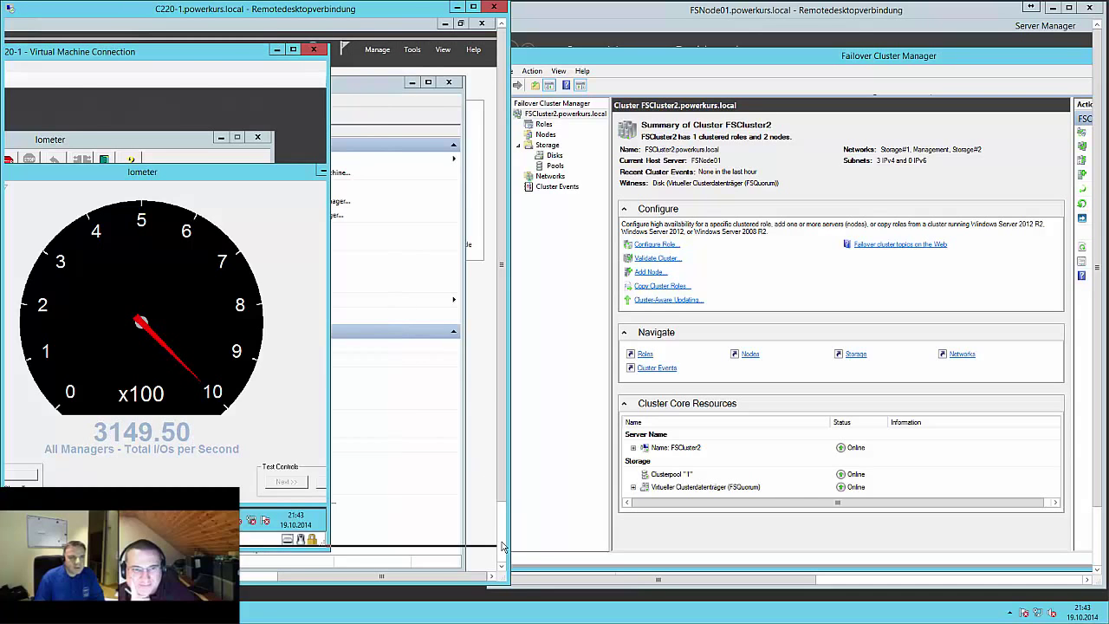
left_click_drag(502, 548, 503, 547)
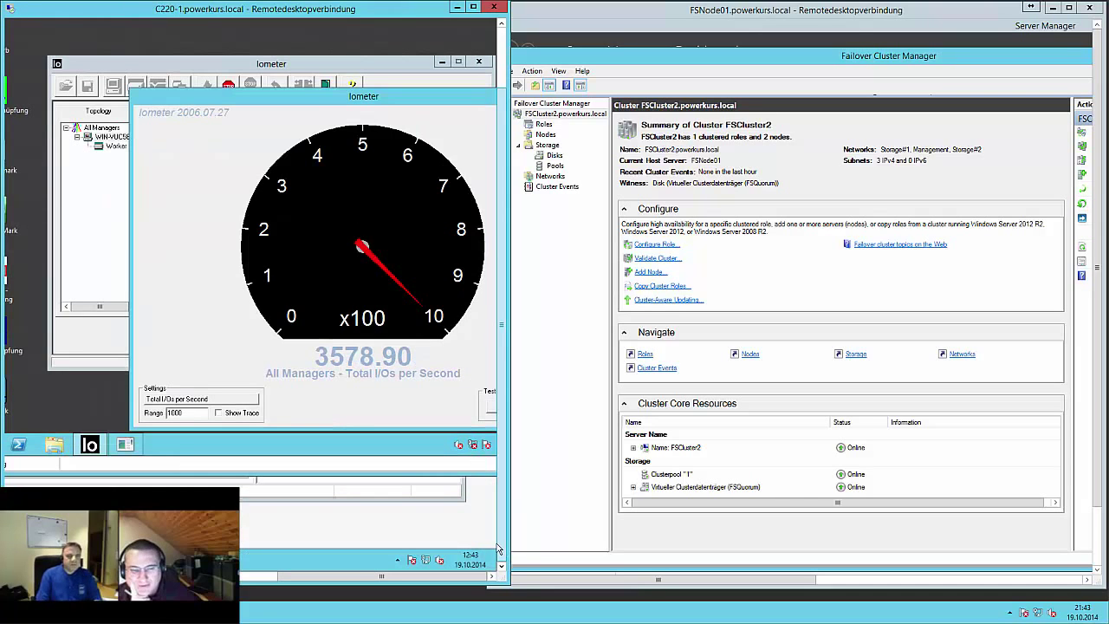
Display the C220-1 host's calendar and clock with seconds next to the running Iometer gauge.
left_click(479, 566)
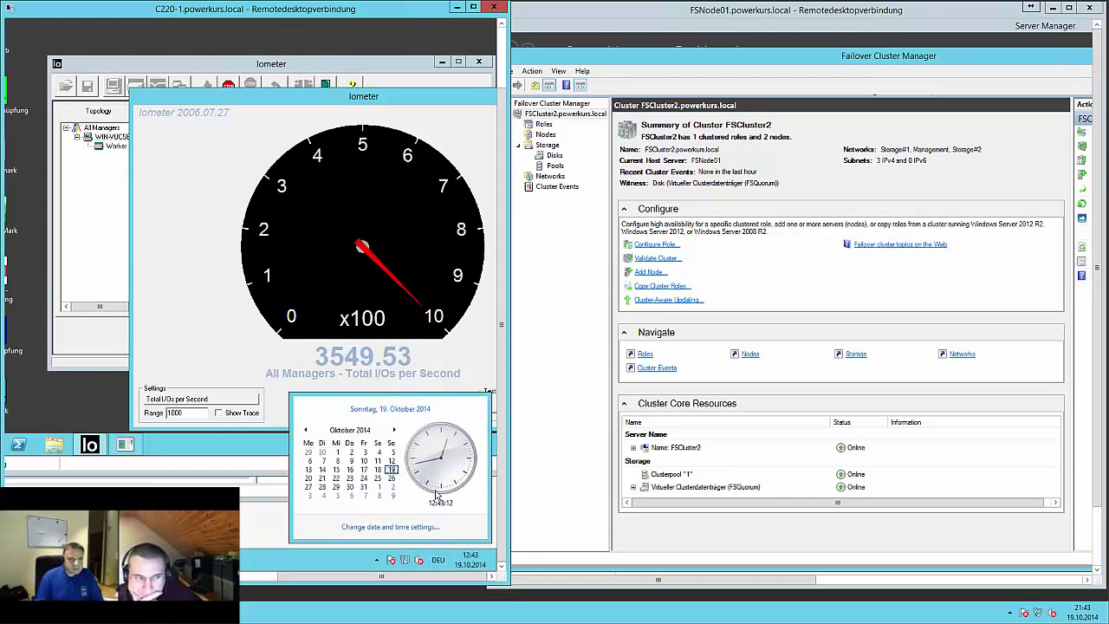
left_click(403, 527)
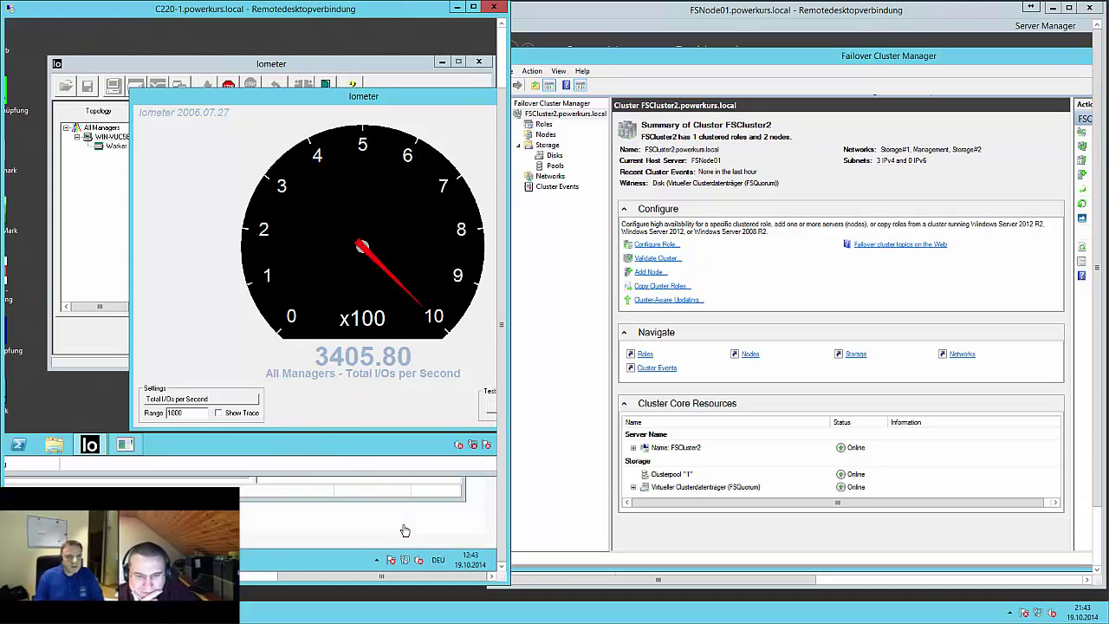
left_click(471, 561)
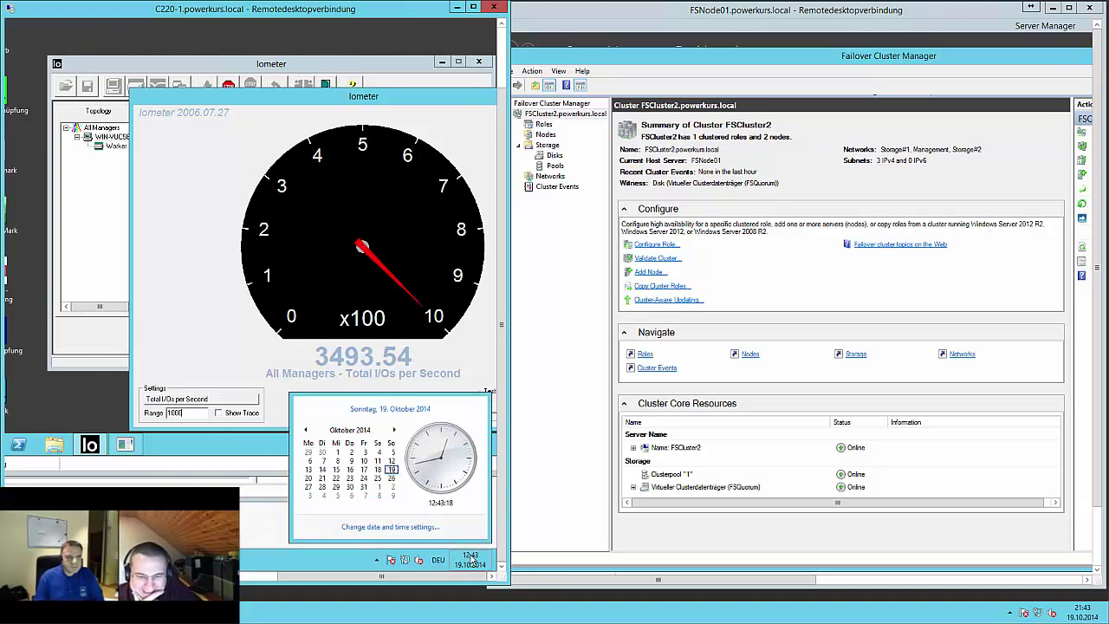
right_click(470, 560)
left_click(470, 561)
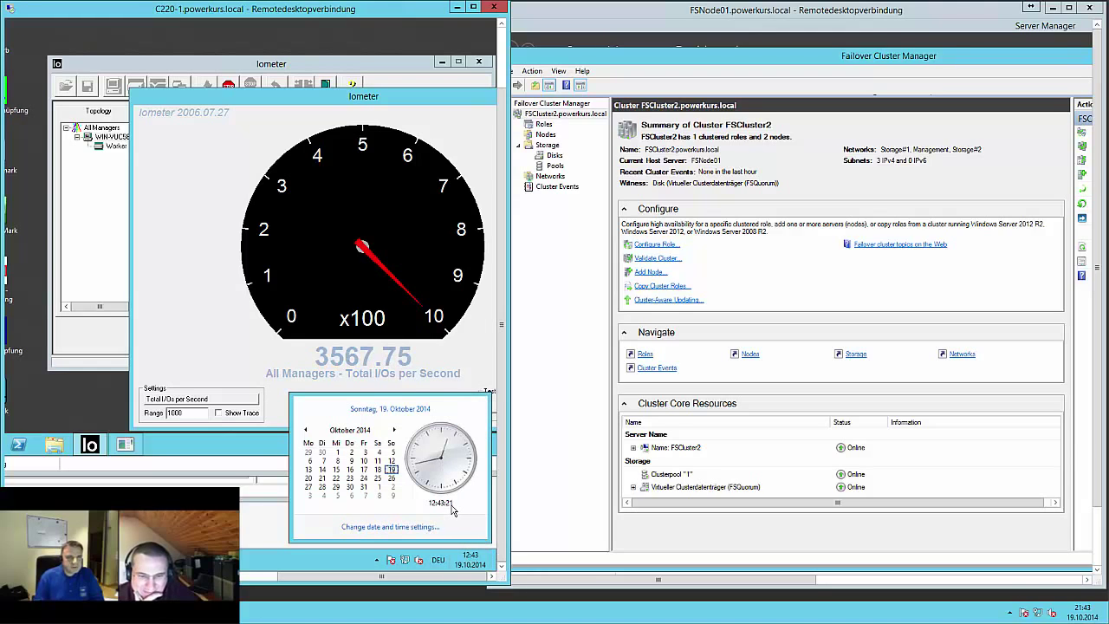
Switch to Failover Cluster Manager on FSNode01 and examine the SOFS role's resources, its shares and the vDisk2 share's path.
left_click(568, 387)
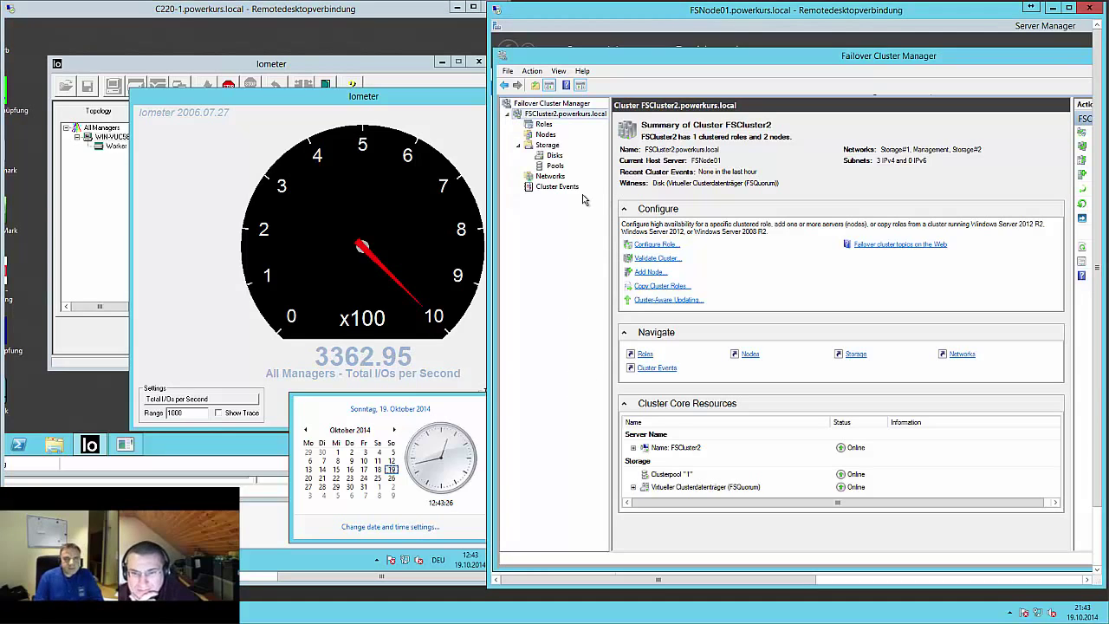
left_click(541, 124)
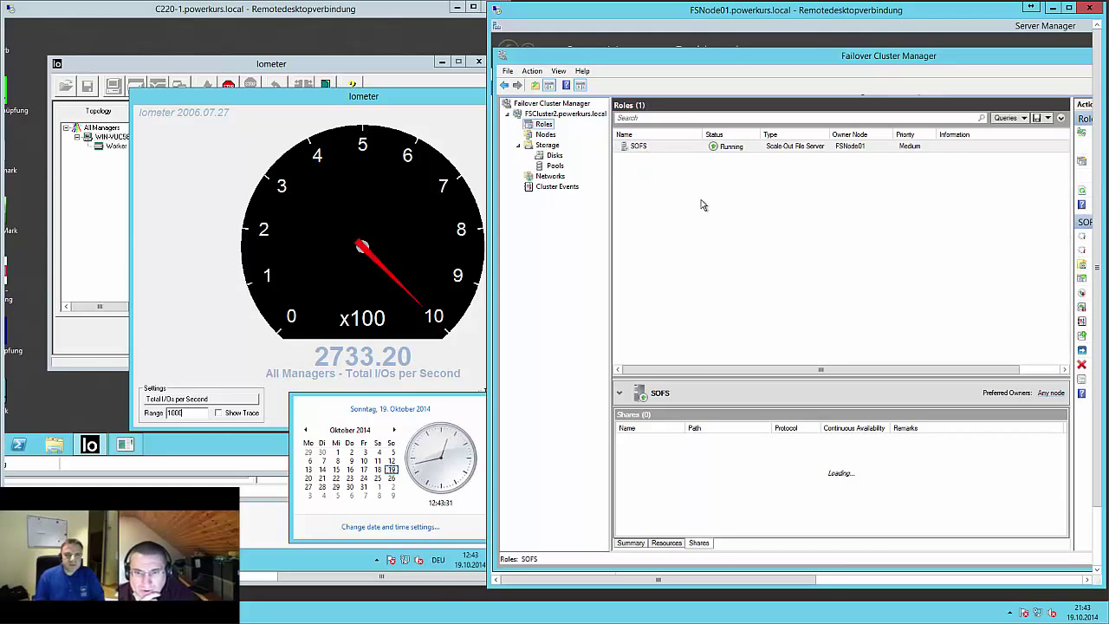
left_click(660, 544)
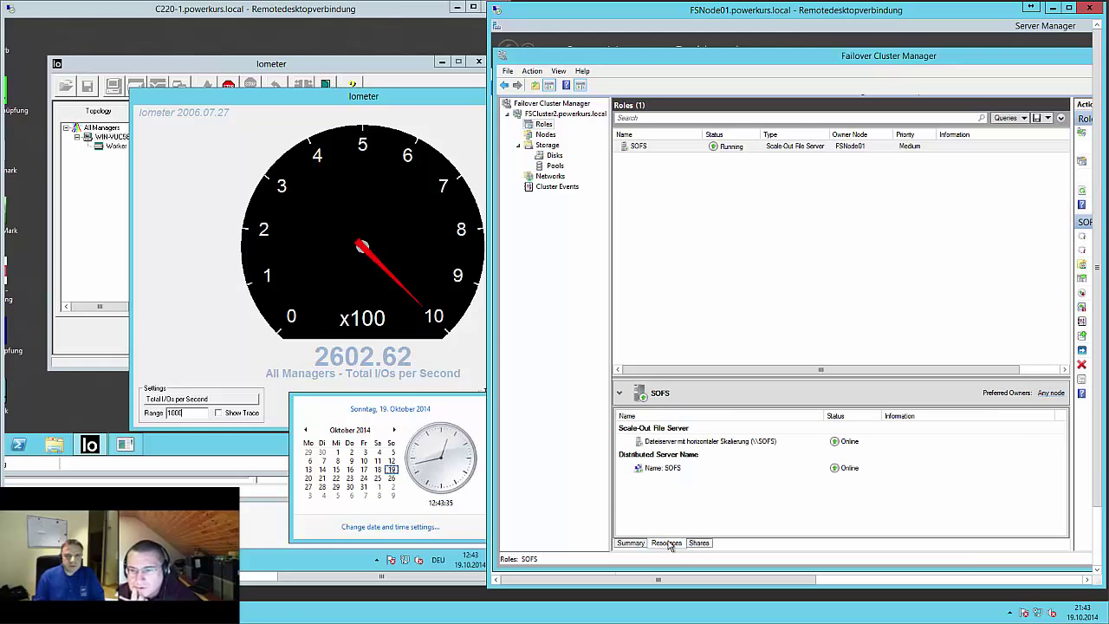
left_click(699, 543)
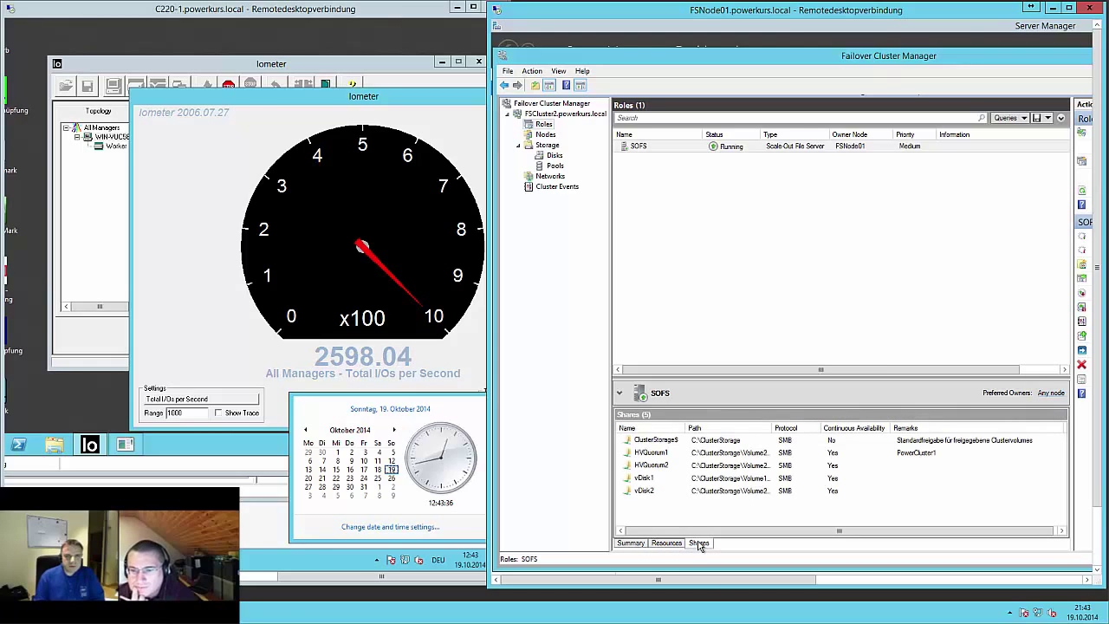
left_click(652, 492)
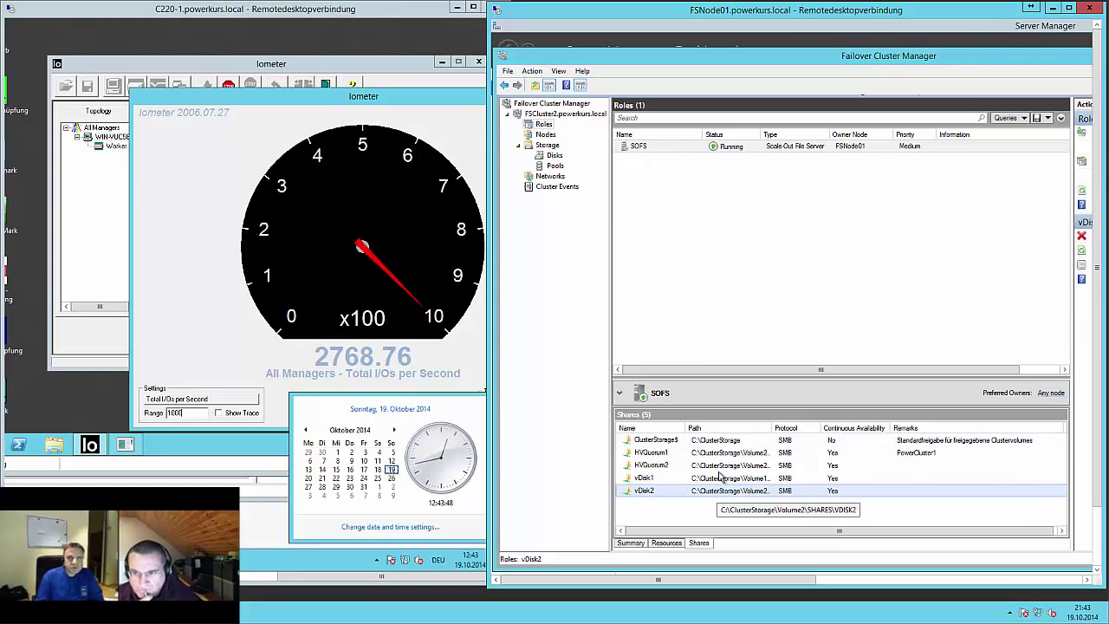
mouse_move(671, 5)
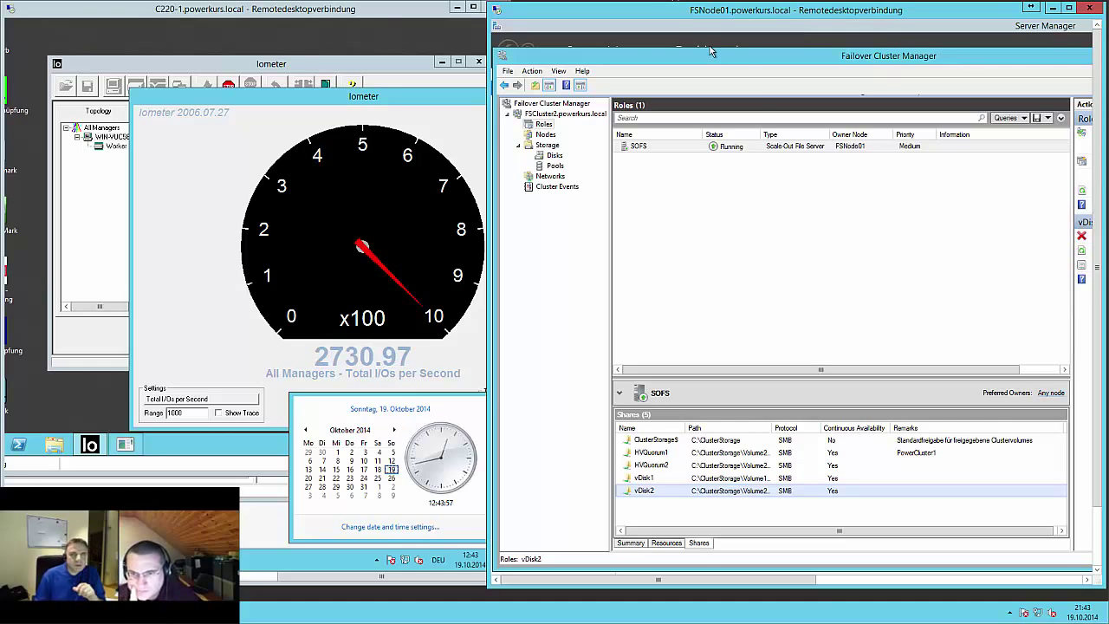
Review cluster nodes FSNode01 and FSNode02, and check which node owns the storage pool Clusterpool "1".
left_click(541, 135)
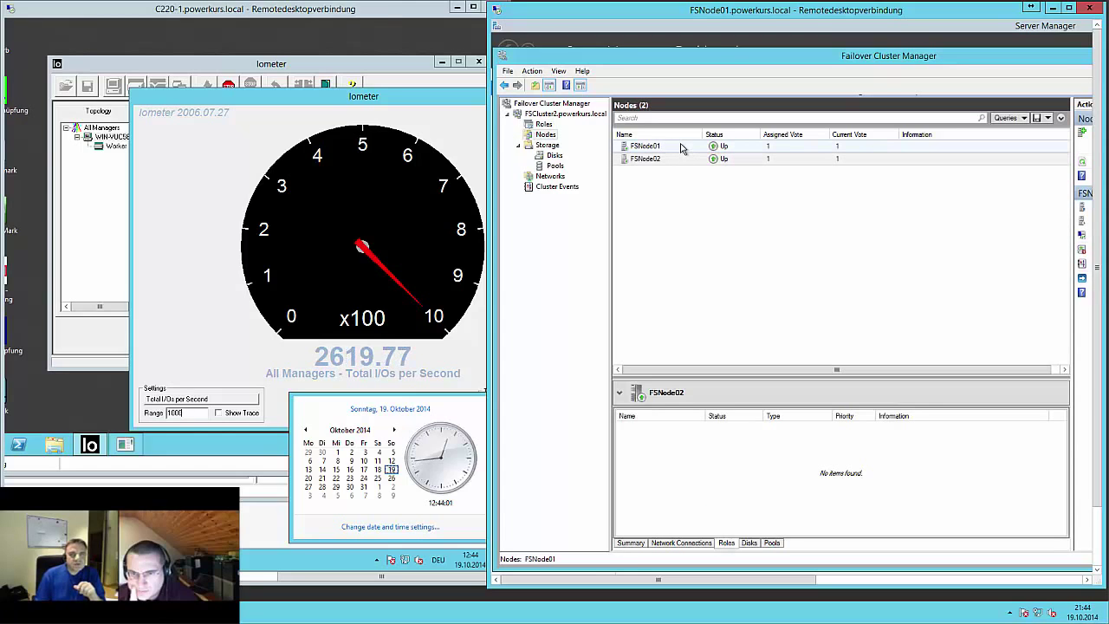
left_click(669, 161)
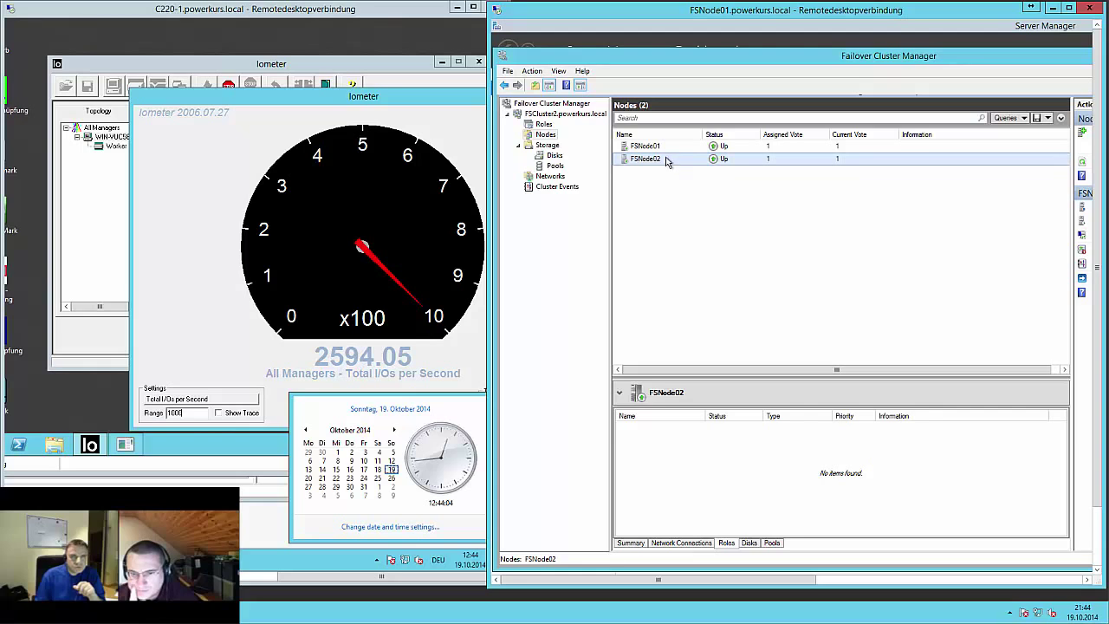
left_click(549, 166)
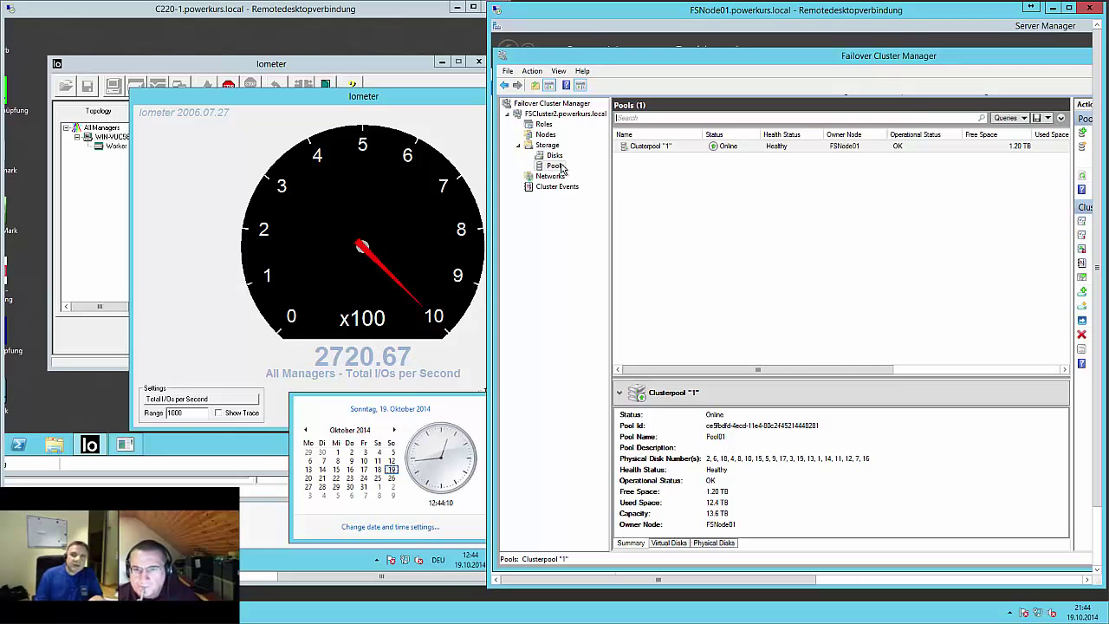
left_click(778, 147)
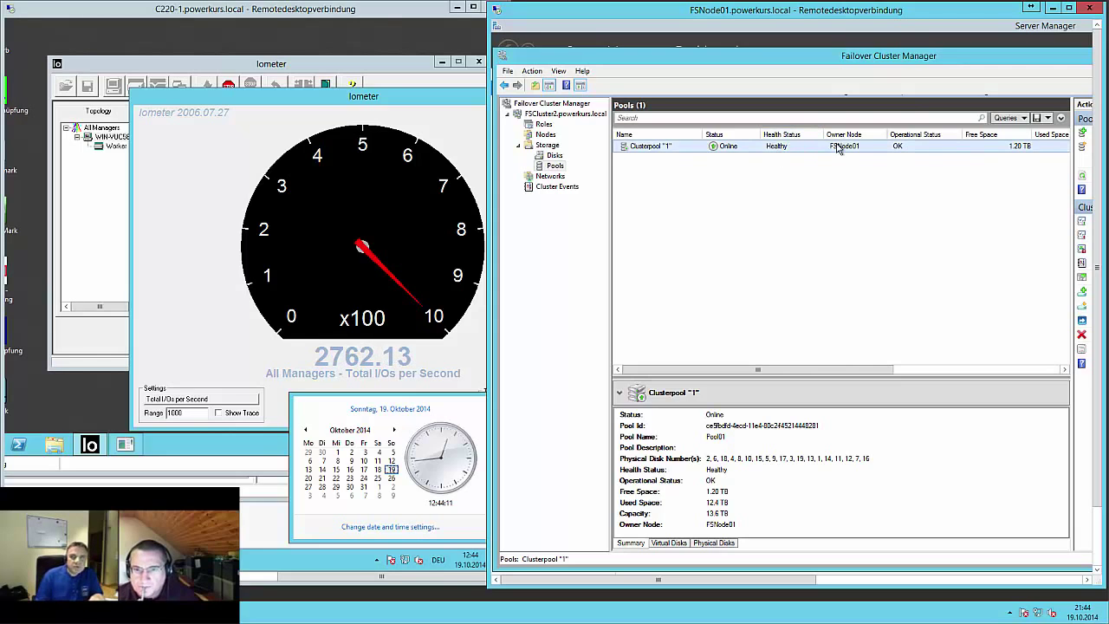
Widen the cluster disks' name column, and check the owner nodes of vDisk1, vDisk2 and the SOFS role.
left_click(555, 156)
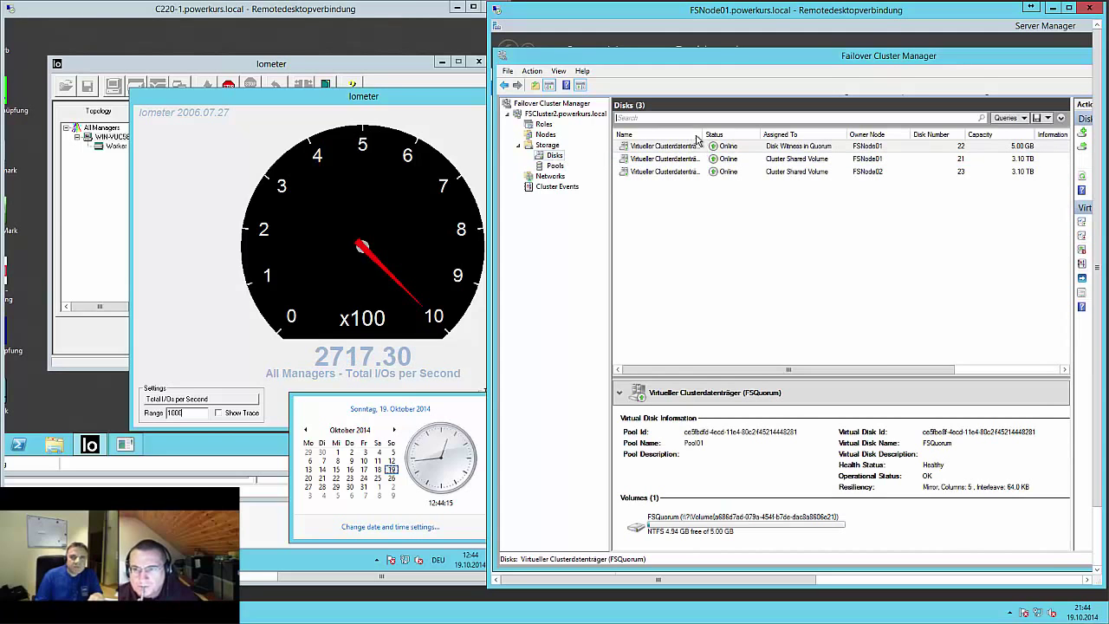
left_click_drag(703, 135, 734, 136)
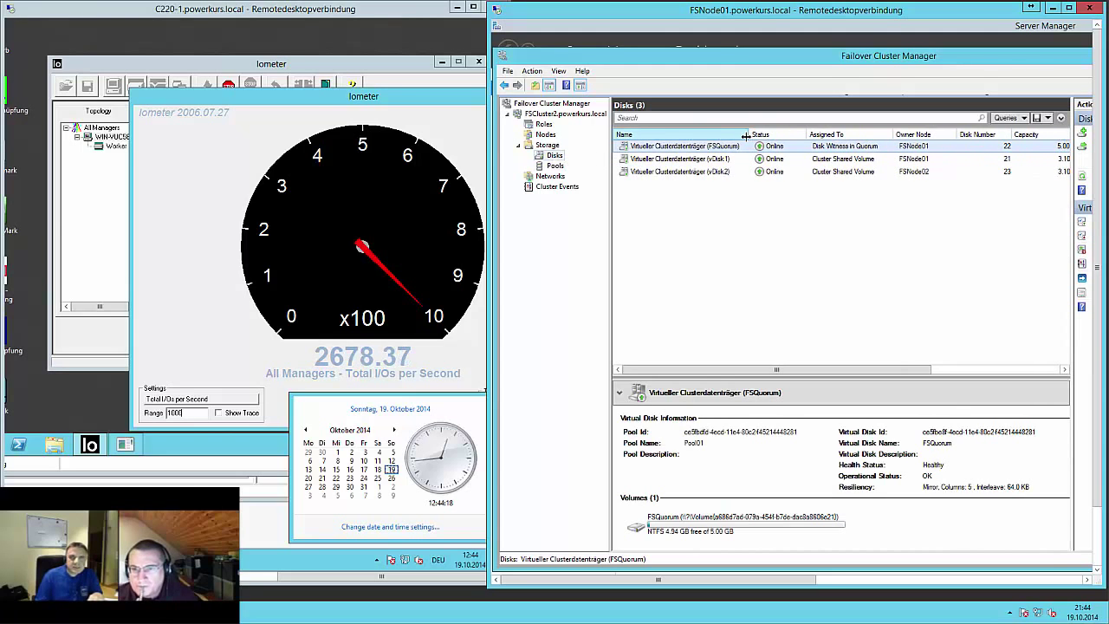
left_click(684, 159)
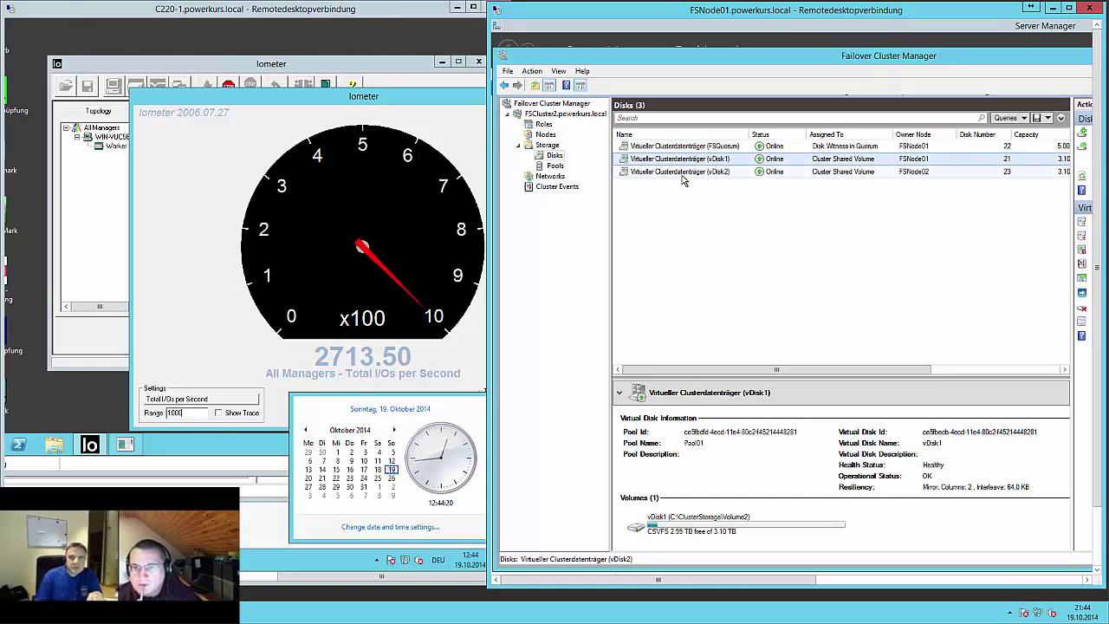
left_click(683, 172)
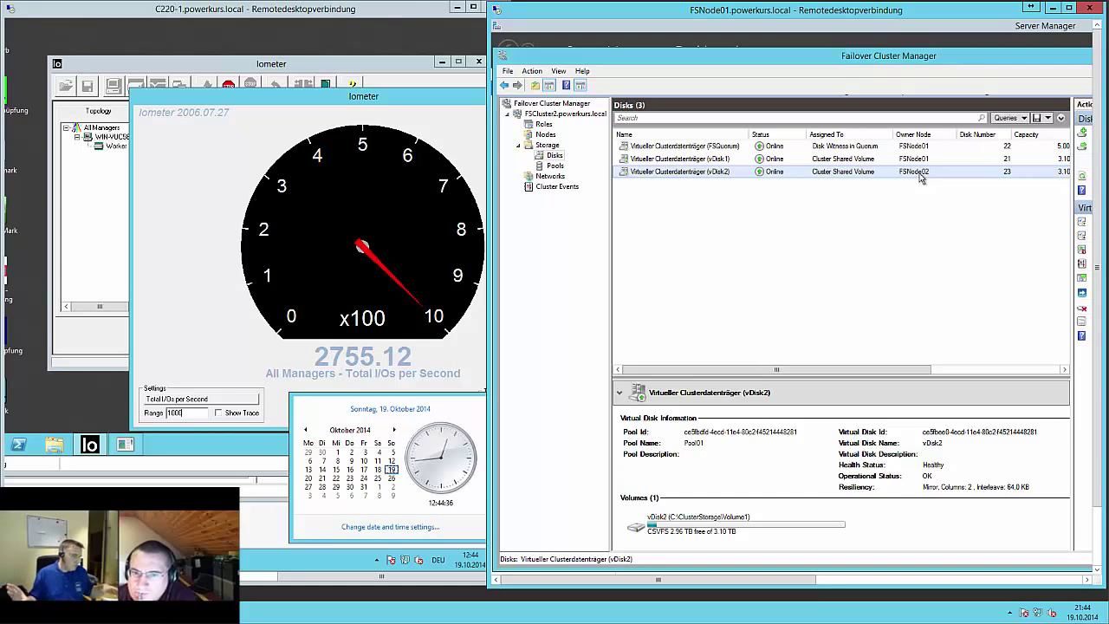
left_click(542, 126)
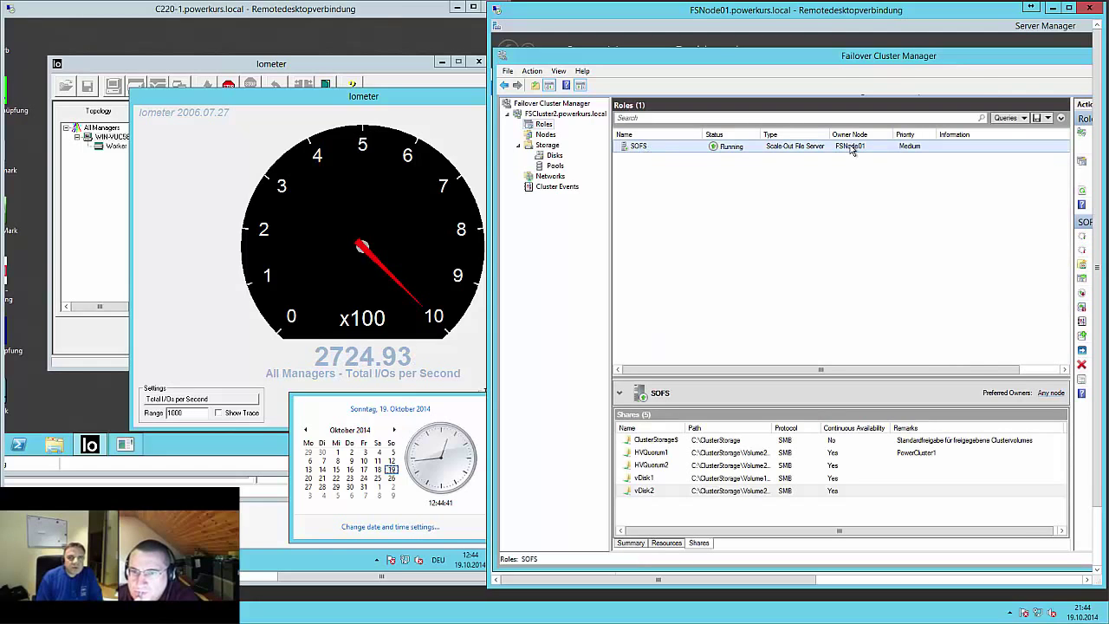
View the FSCluster2 summary and return to the cluster's node list, selecting FSNode01.
left_click(554, 115)
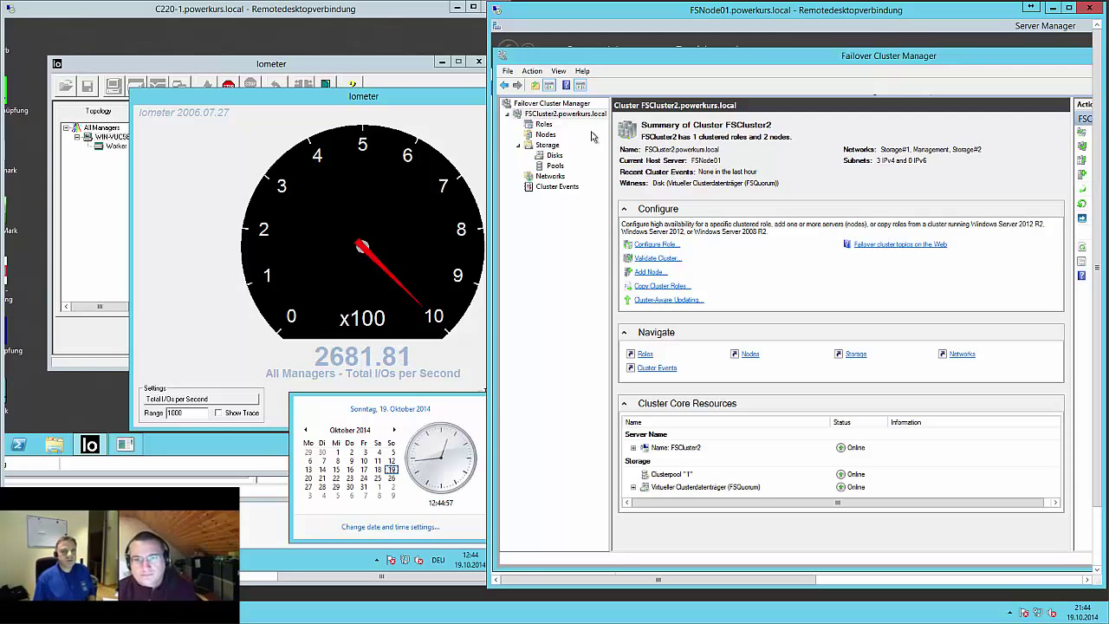
left_click(547, 135)
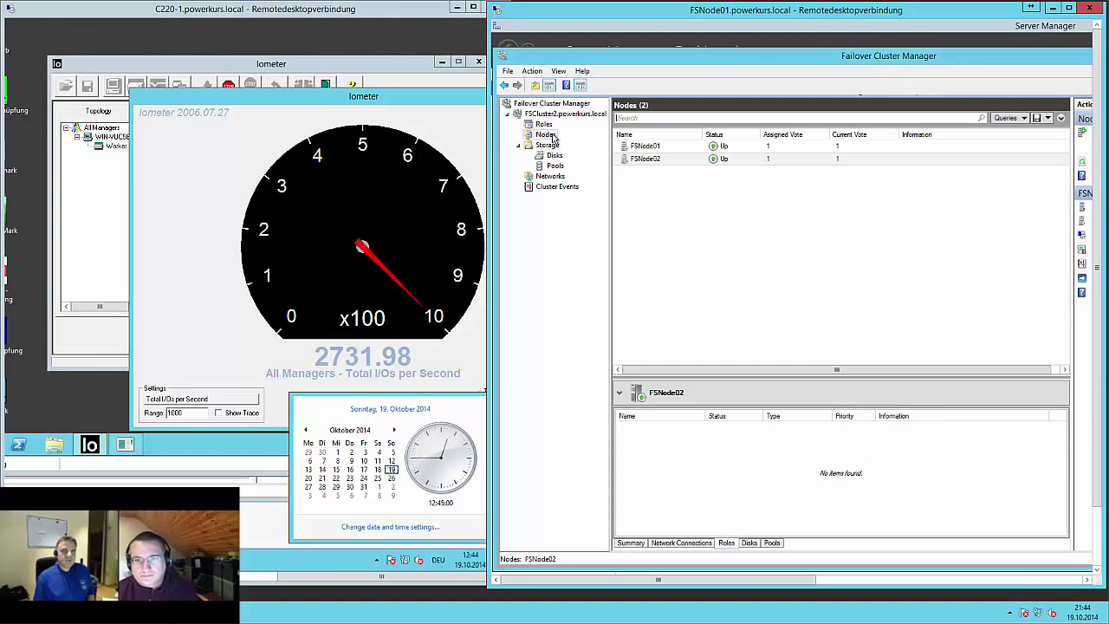
left_click(655, 148)
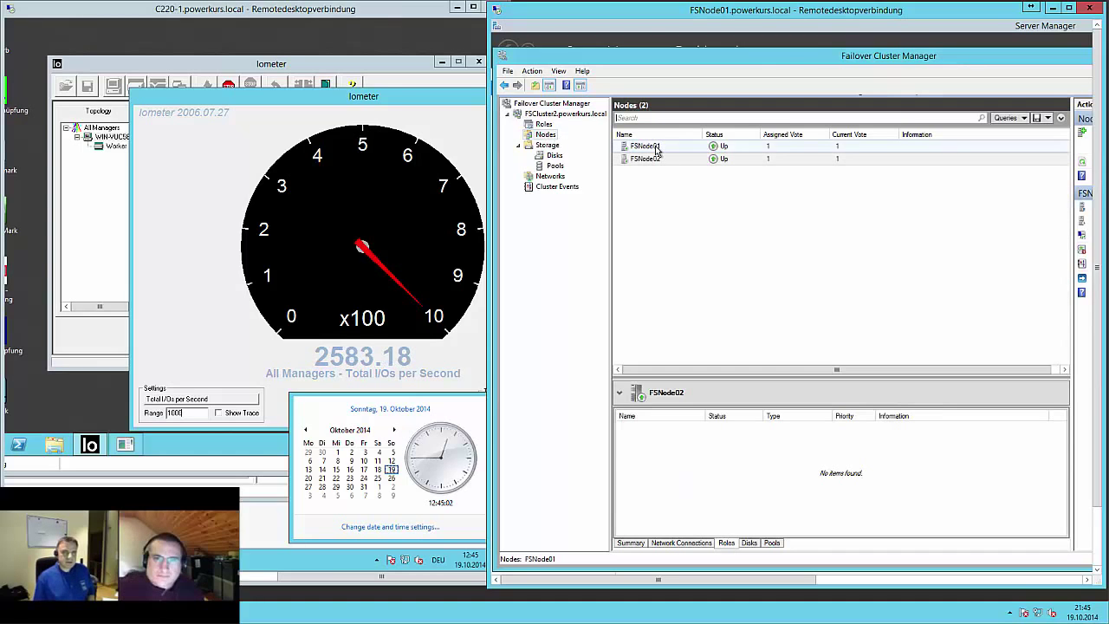
Pause node FSNode01 with its roles drained, and check its assigned disks, pools and roles.
mouse_move(685, 155)
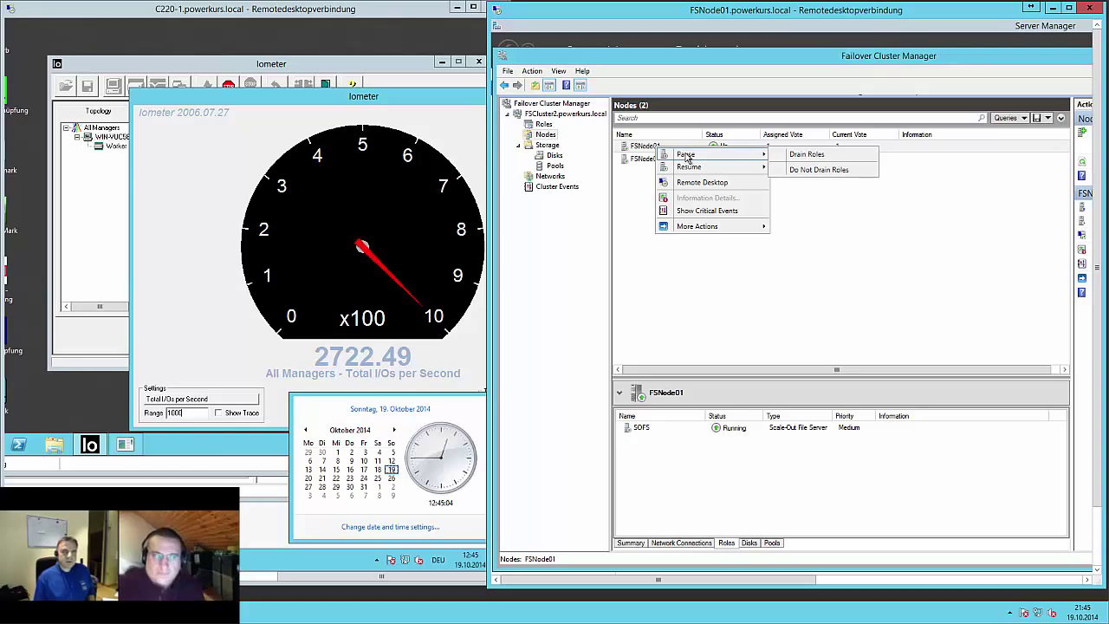
left_click(801, 156)
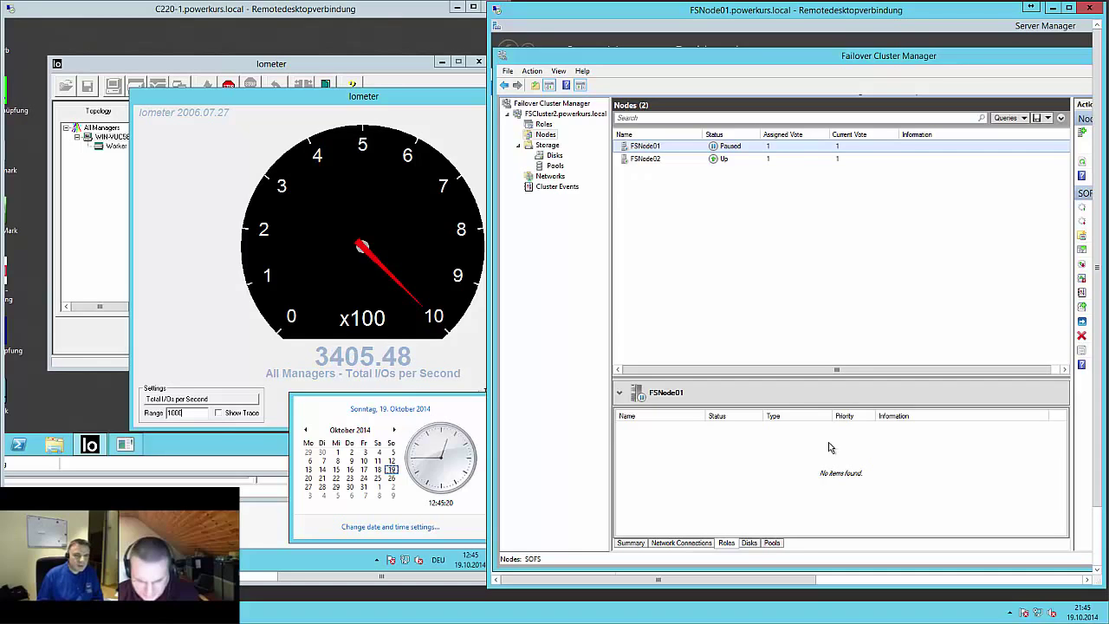
left_click(750, 543)
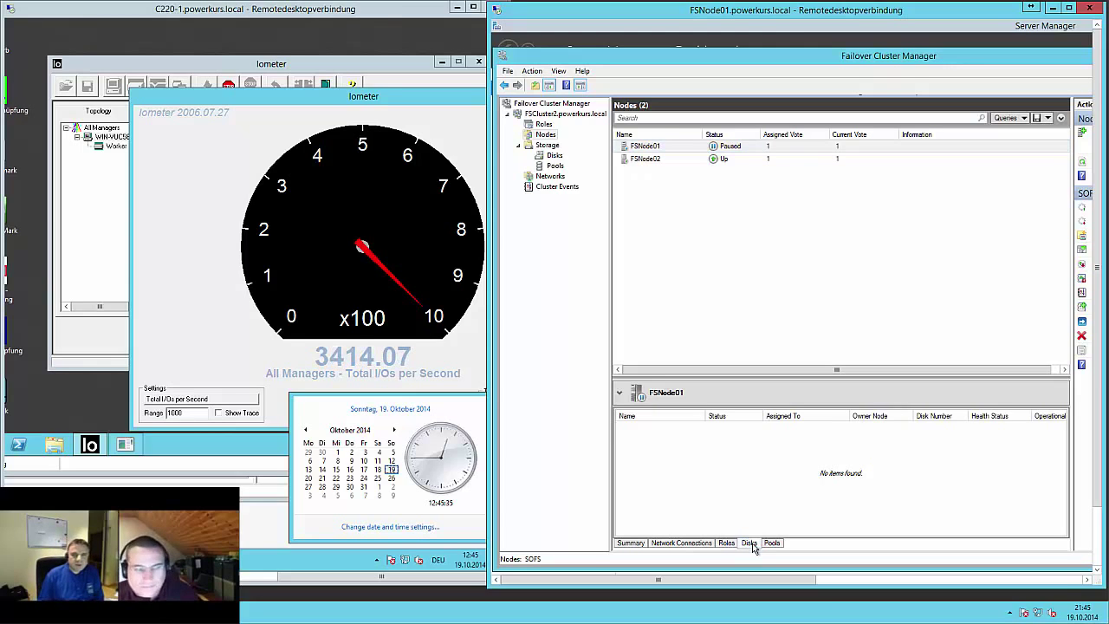
left_click(771, 543)
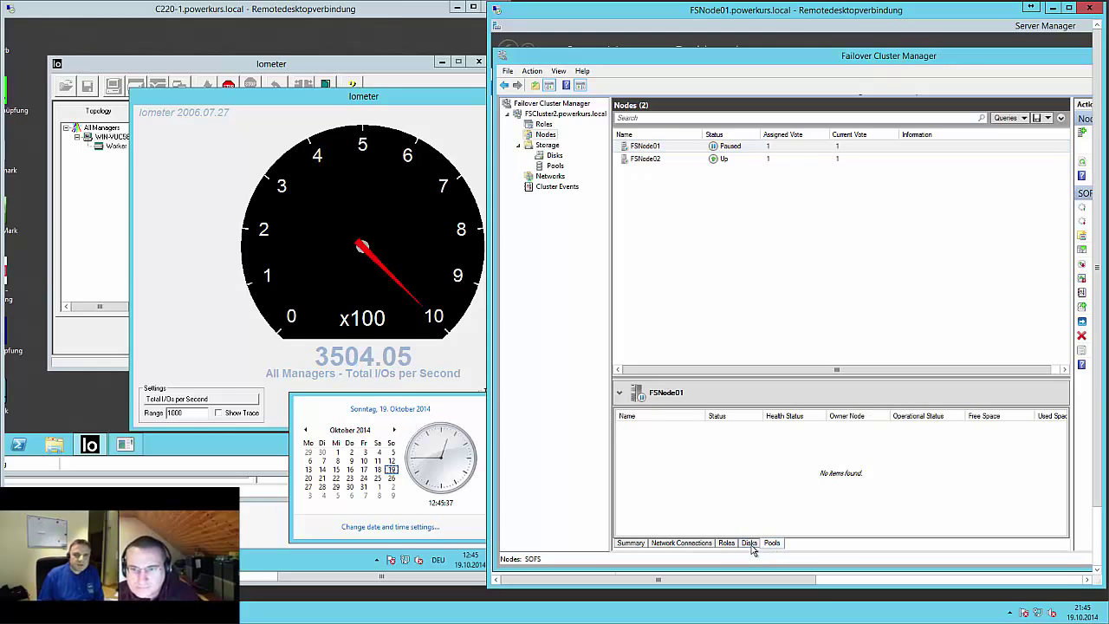
left_click(749, 545)
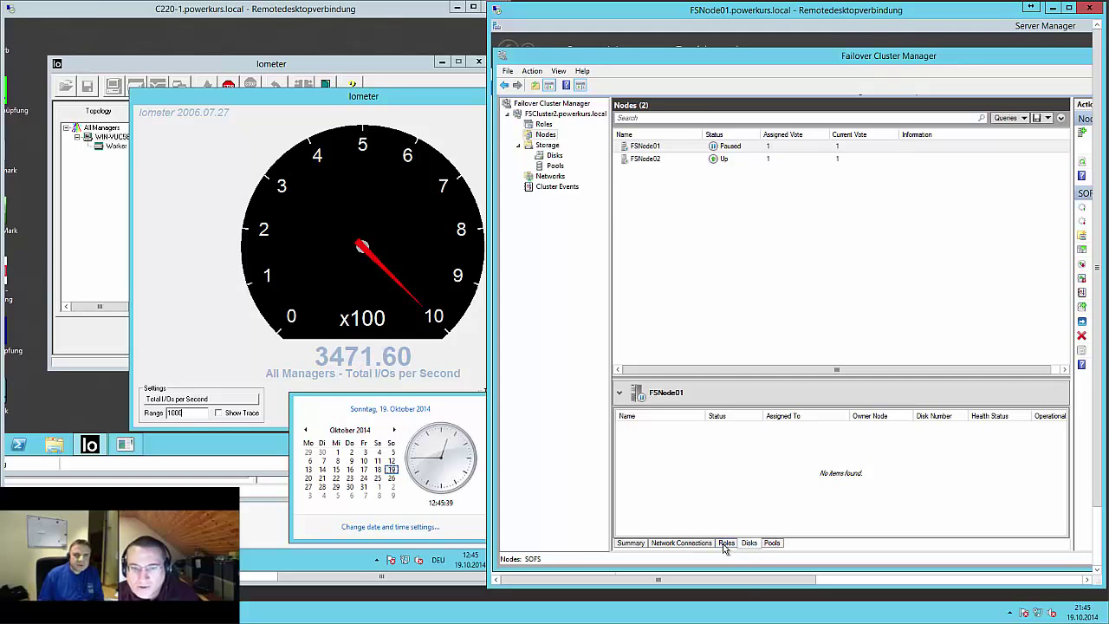
left_click(726, 543)
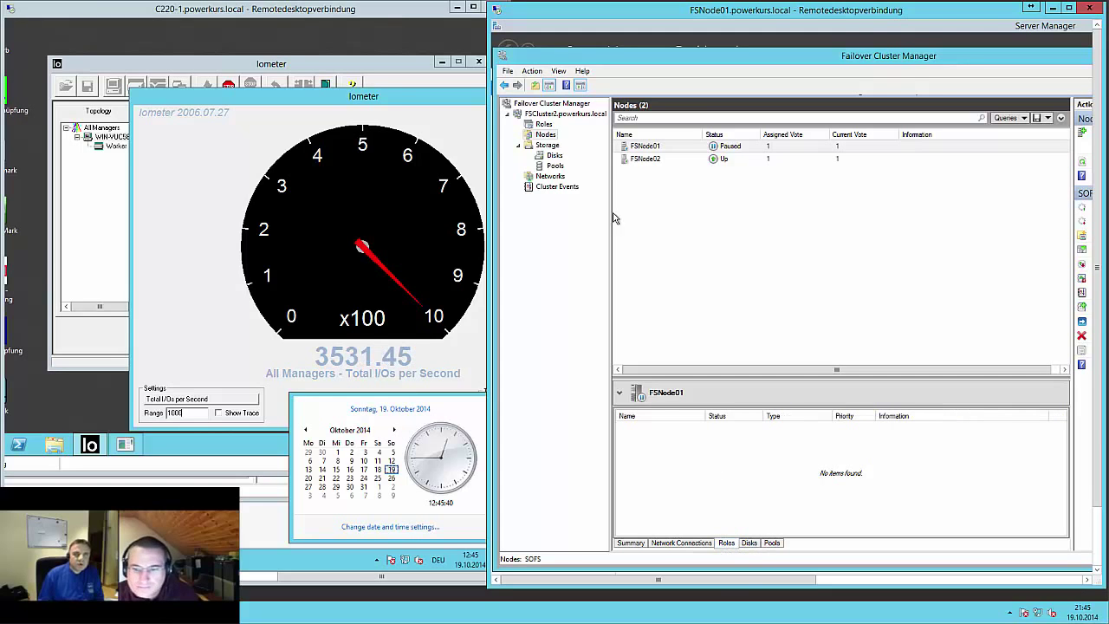
Check which node hosts FSCluster2 and owns the SOFS role, the cluster disks and the storage pool.
left_click(547, 114)
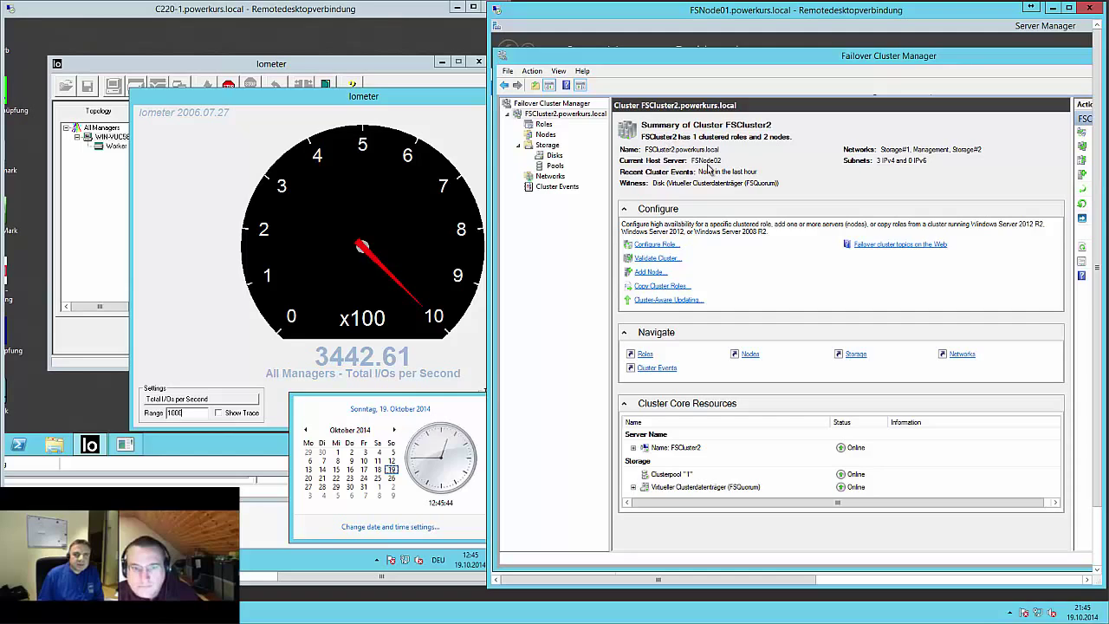
left_click(546, 126)
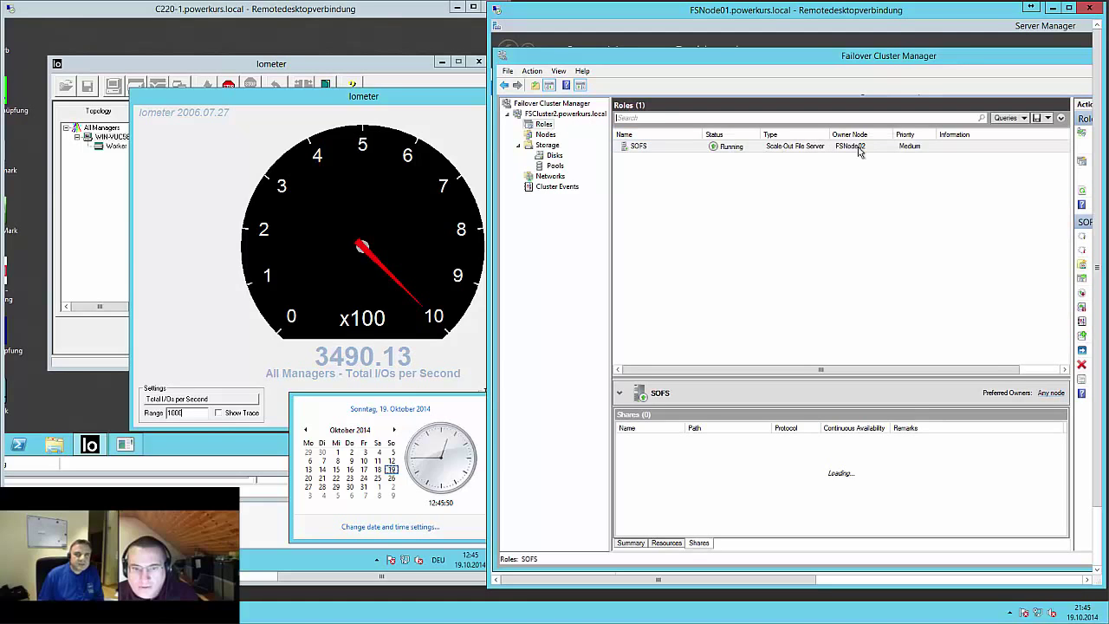
left_click(553, 157)
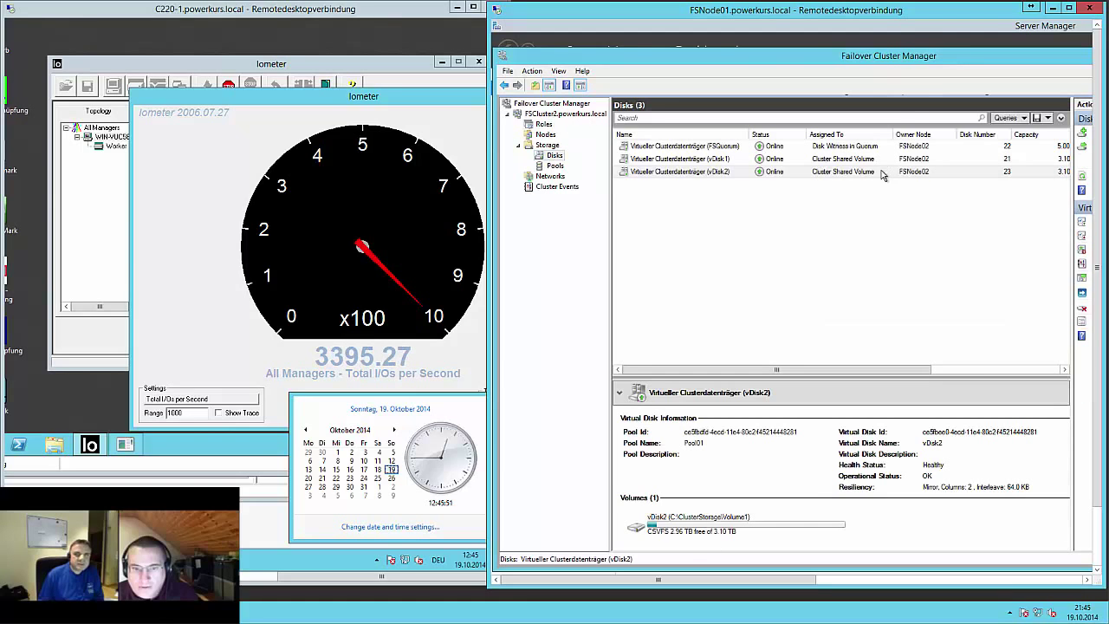
left_click(555, 165)
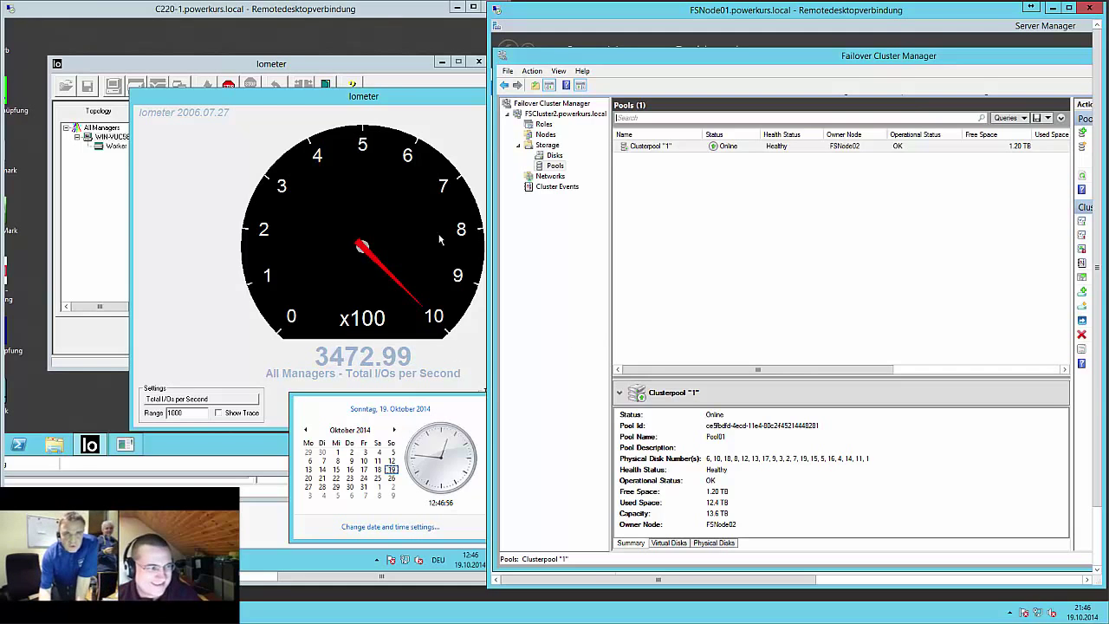
Resume node FSNode01 without failing roles back, and check its pools, disks and roles.
left_click(545, 135)
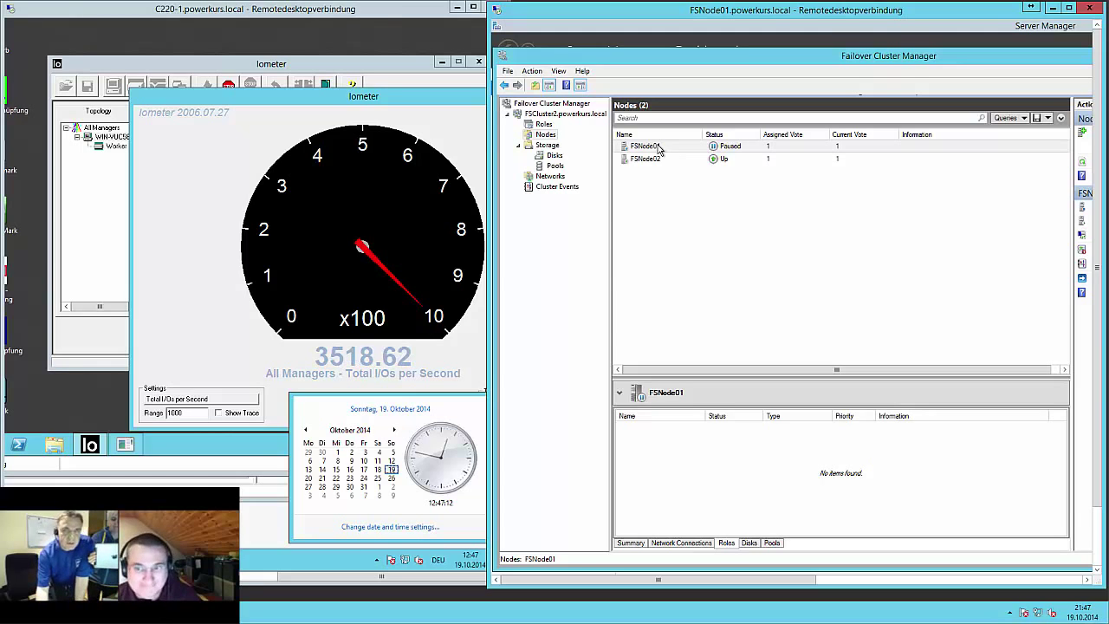
right_click(659, 150)
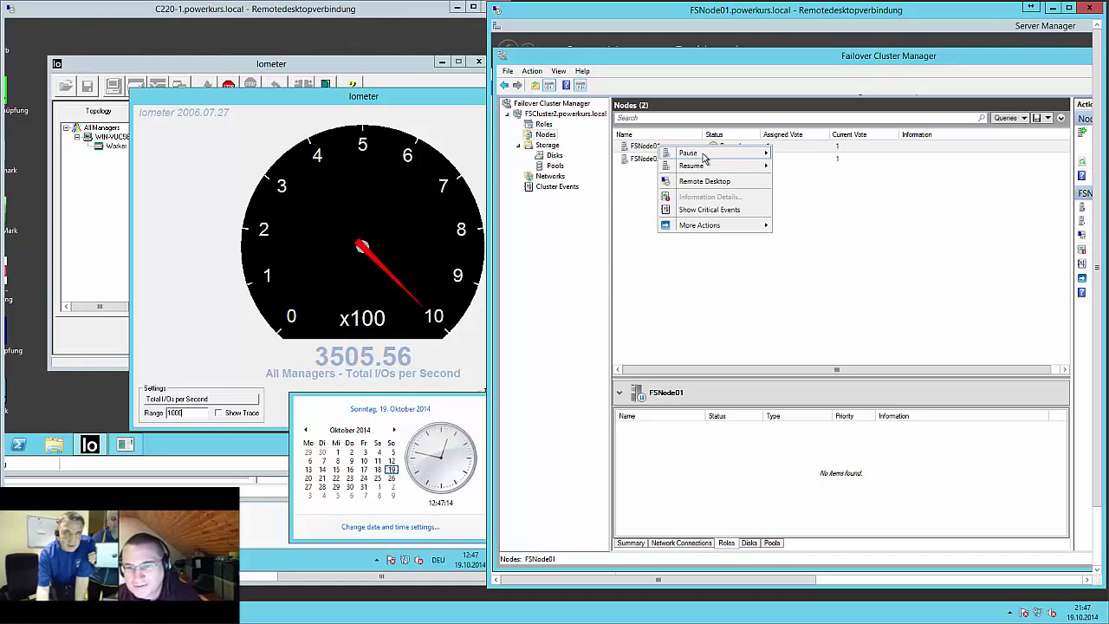
mouse_move(707, 156)
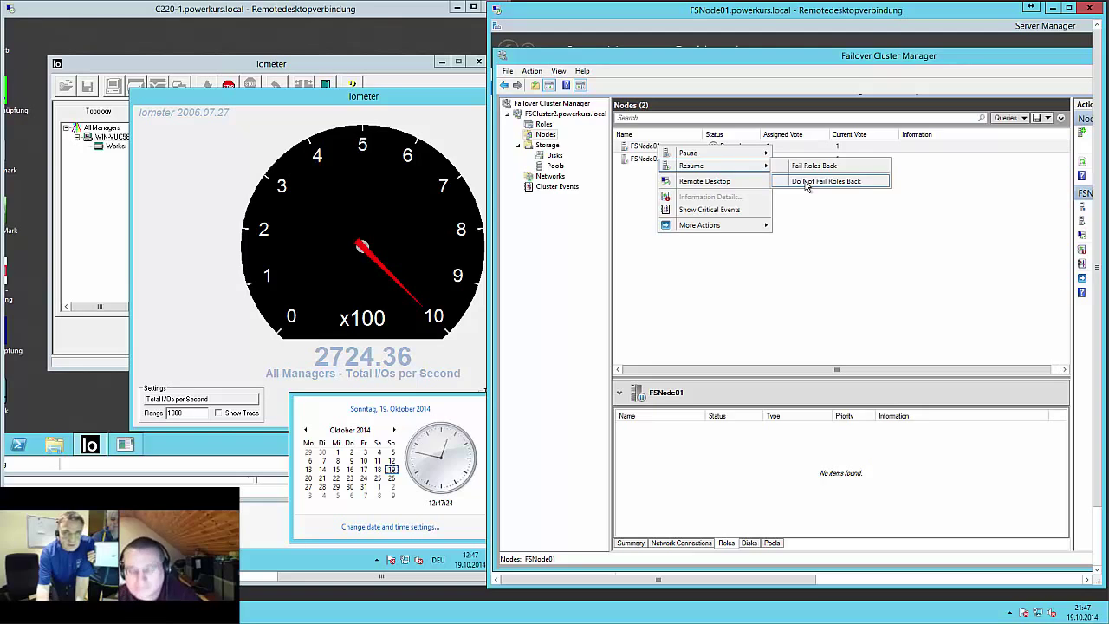
left_click(805, 181)
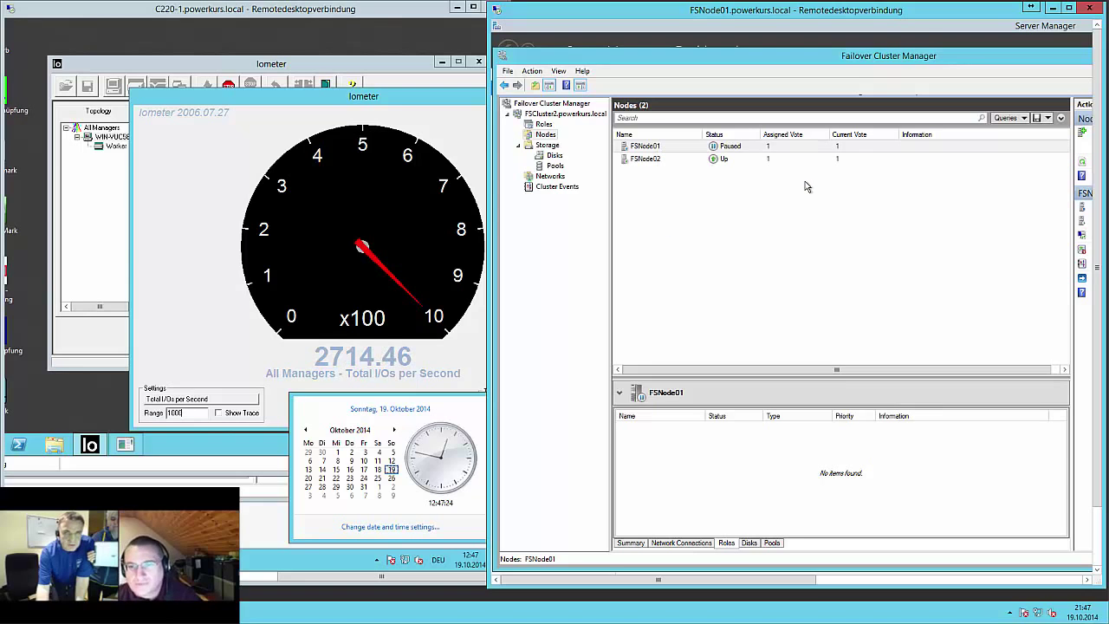
left_click(772, 544)
left_click(749, 543)
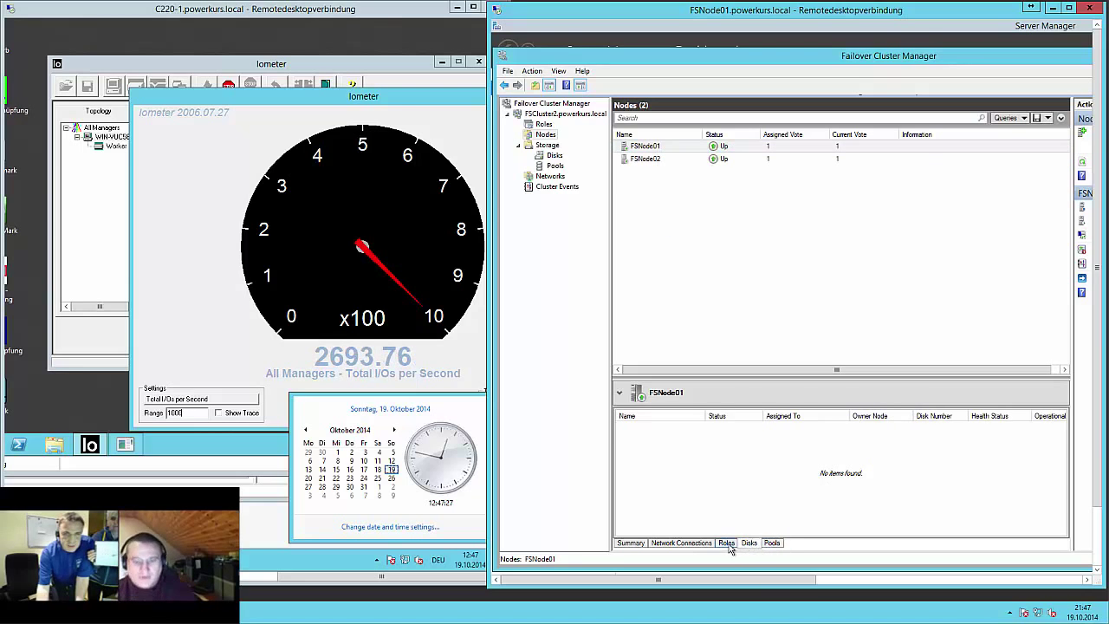
left_click(729, 545)
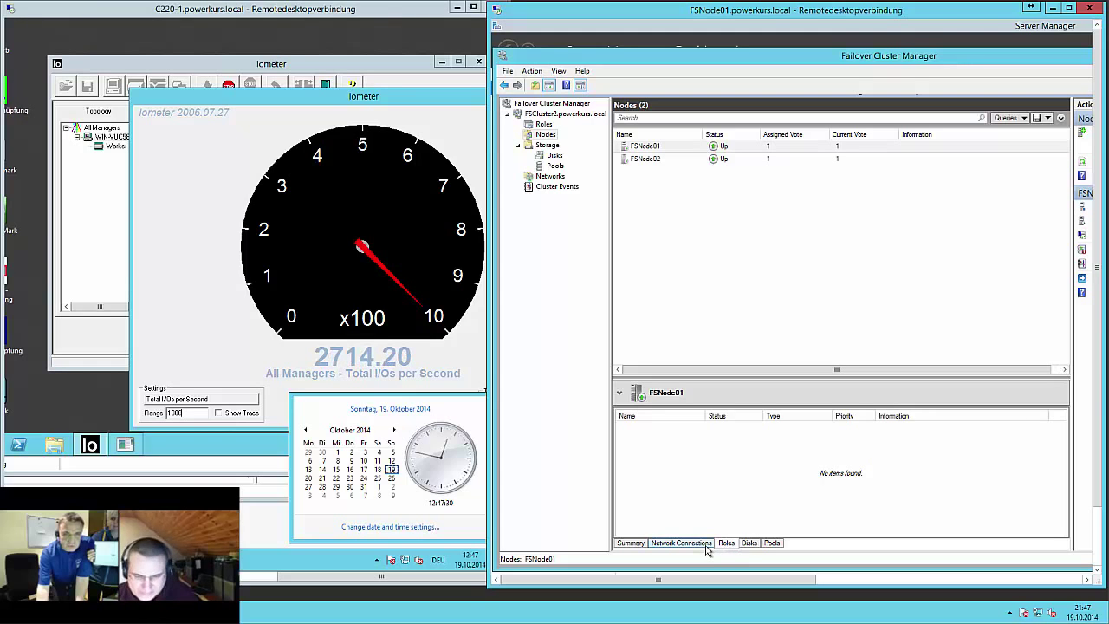
Check the cluster disks' owner nodes, FSNode02's roles and the details of vDisk1.
left_click(552, 156)
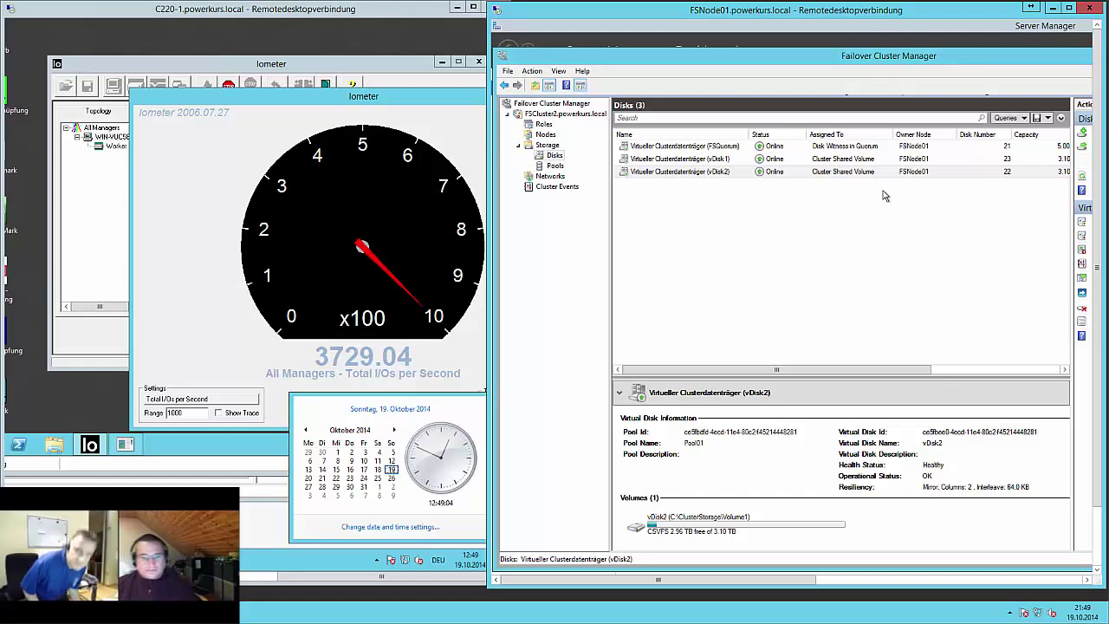
left_click(545, 134)
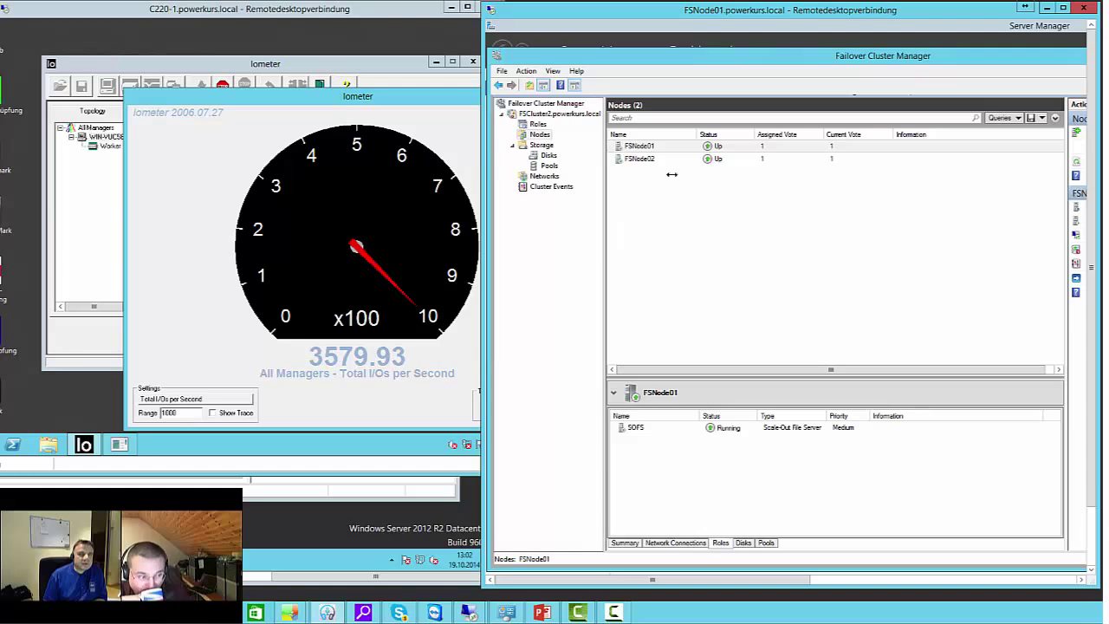
left_click(643, 161)
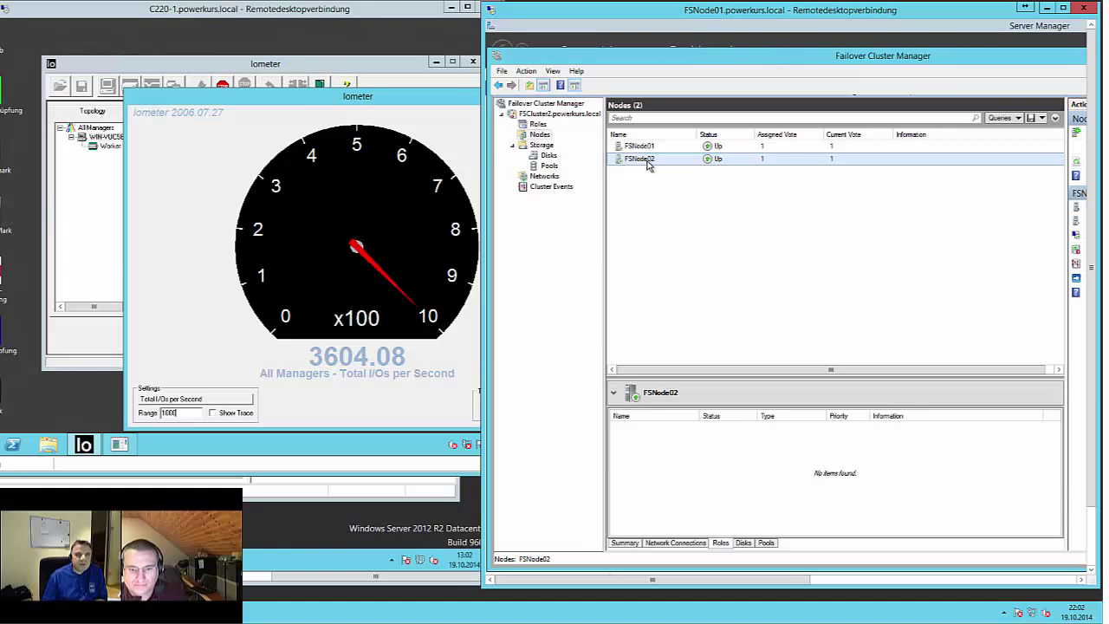
left_click(549, 155)
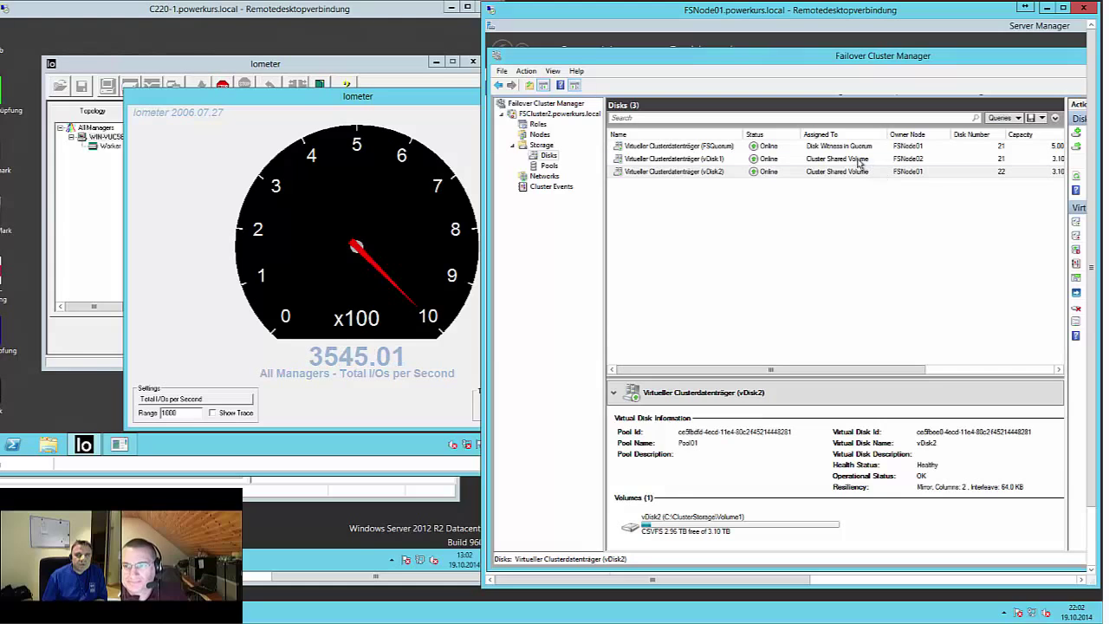
left_click(853, 161)
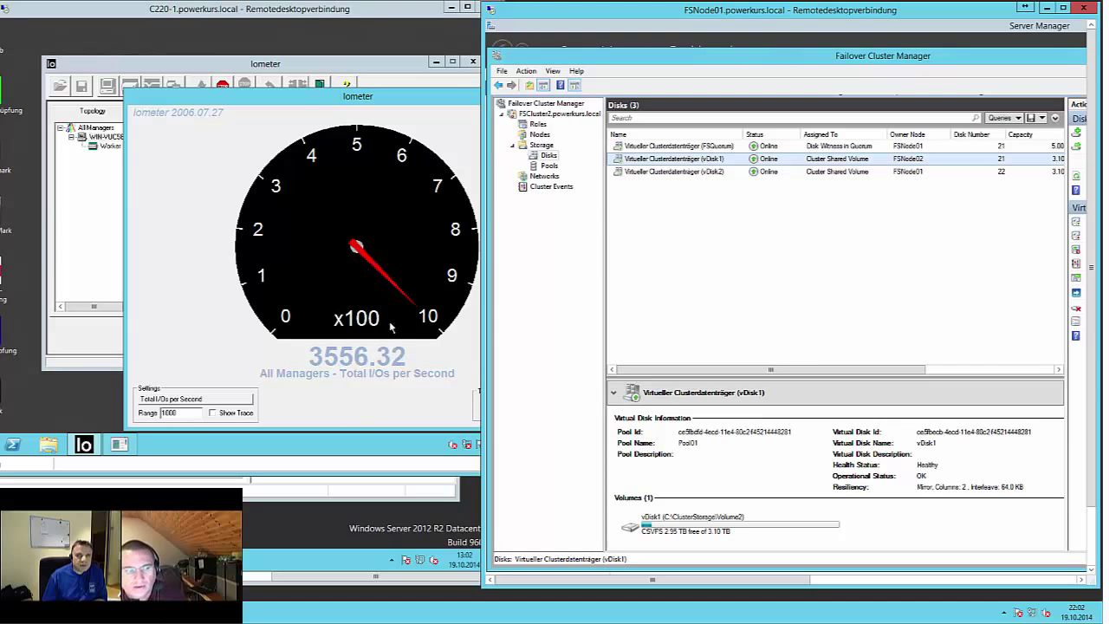
Move cluster shared volume vDisk2 to the best possible node twice, passing ownership to FSNode02 and back to FSNode01.
left_click(650, 174)
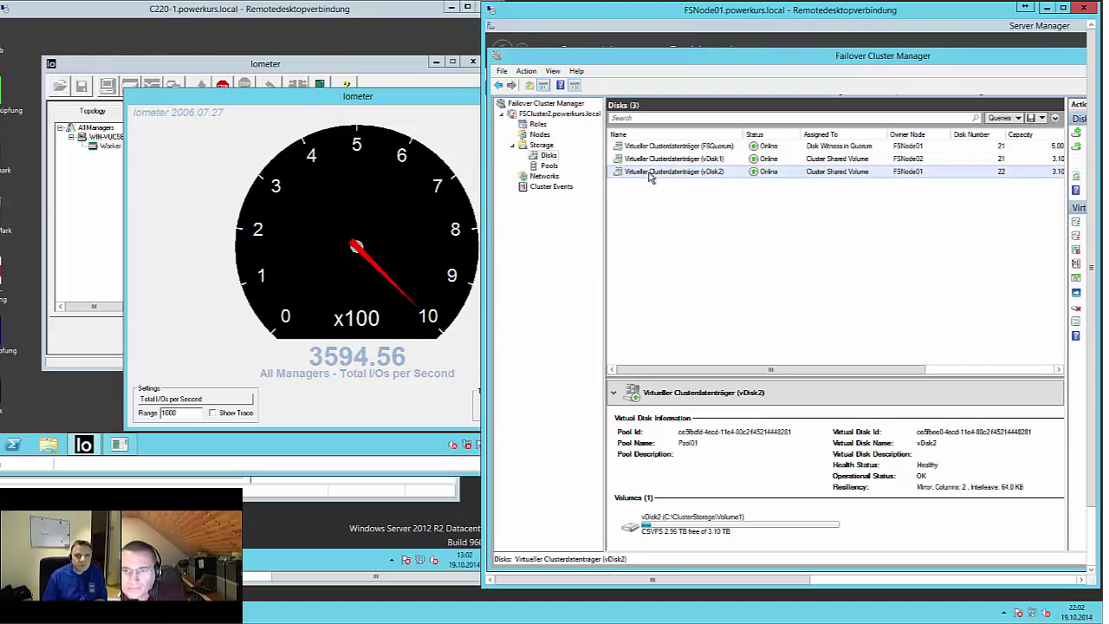
right_click(650, 176)
mouse_move(801, 237)
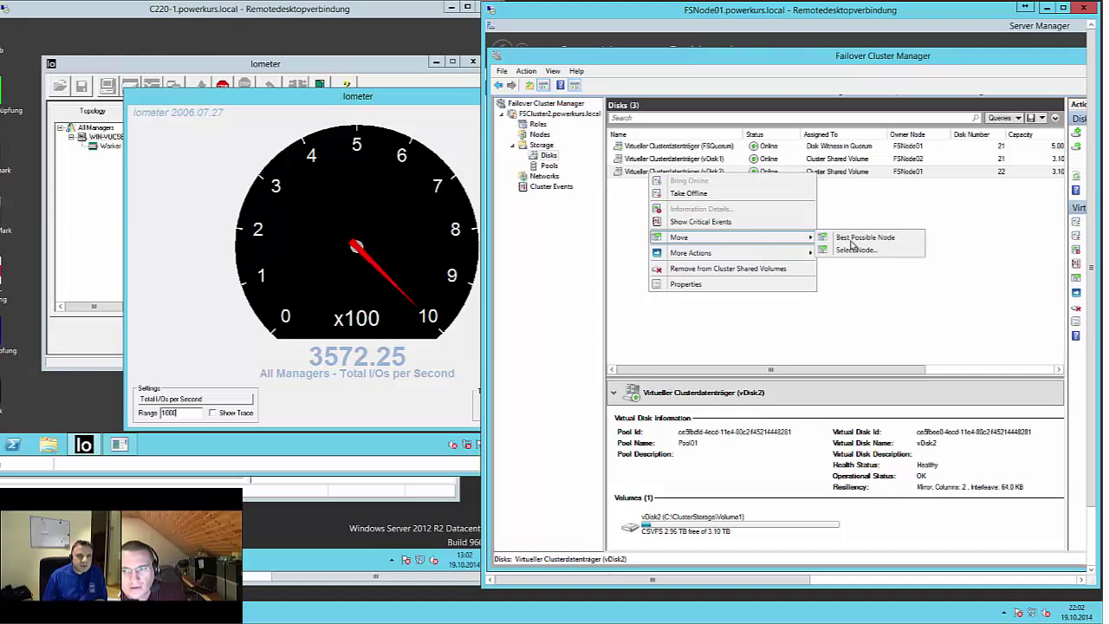
left_click(852, 242)
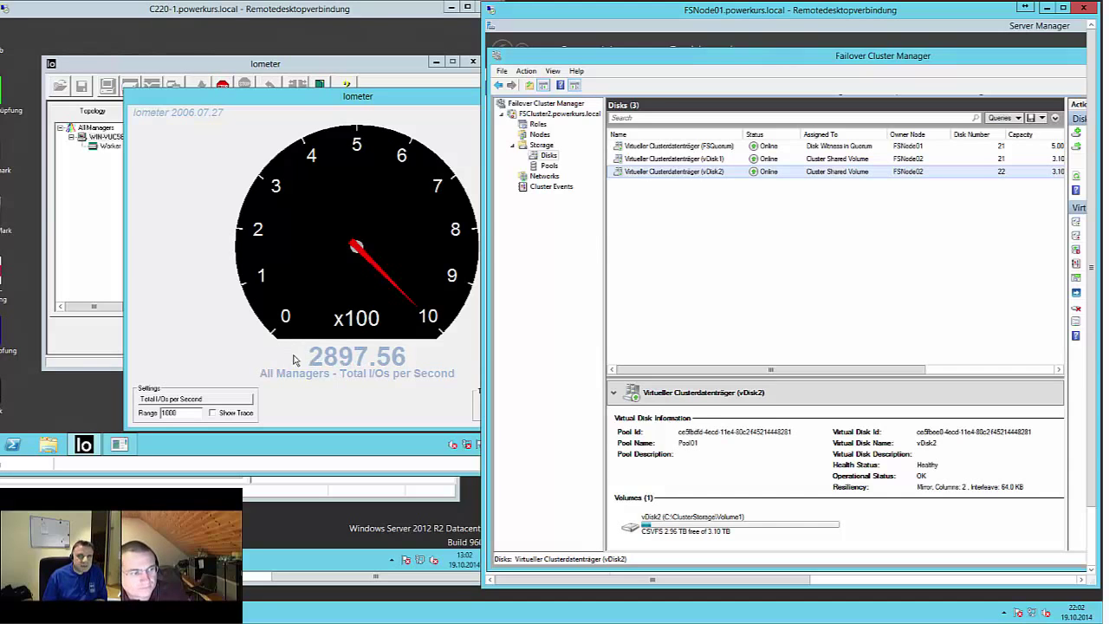
right_click(682, 175)
mouse_move(839, 246)
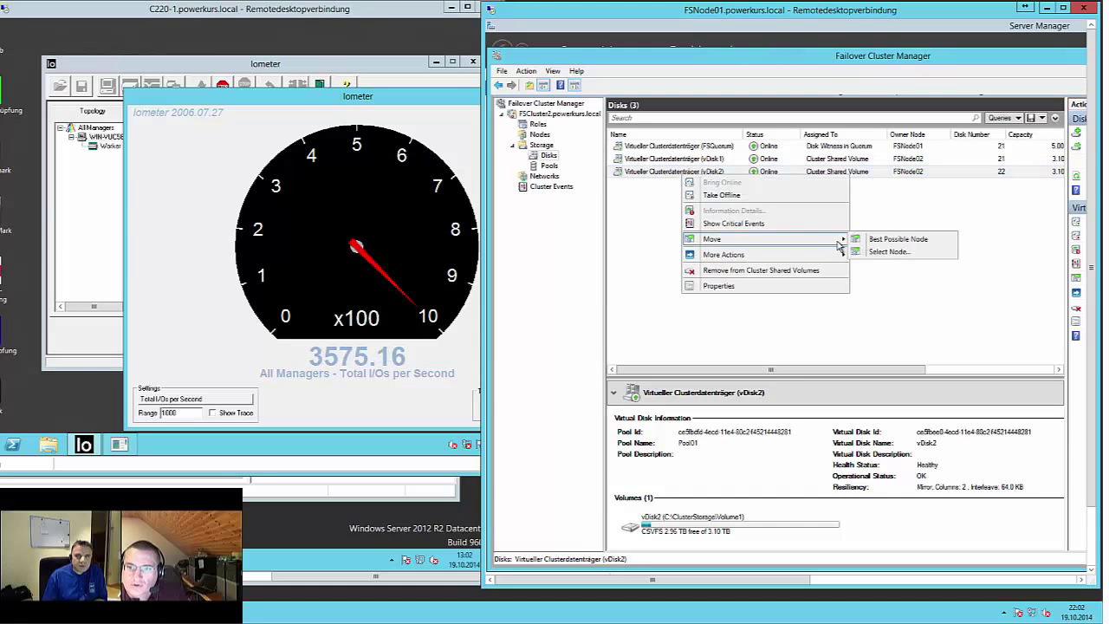
left_click(884, 240)
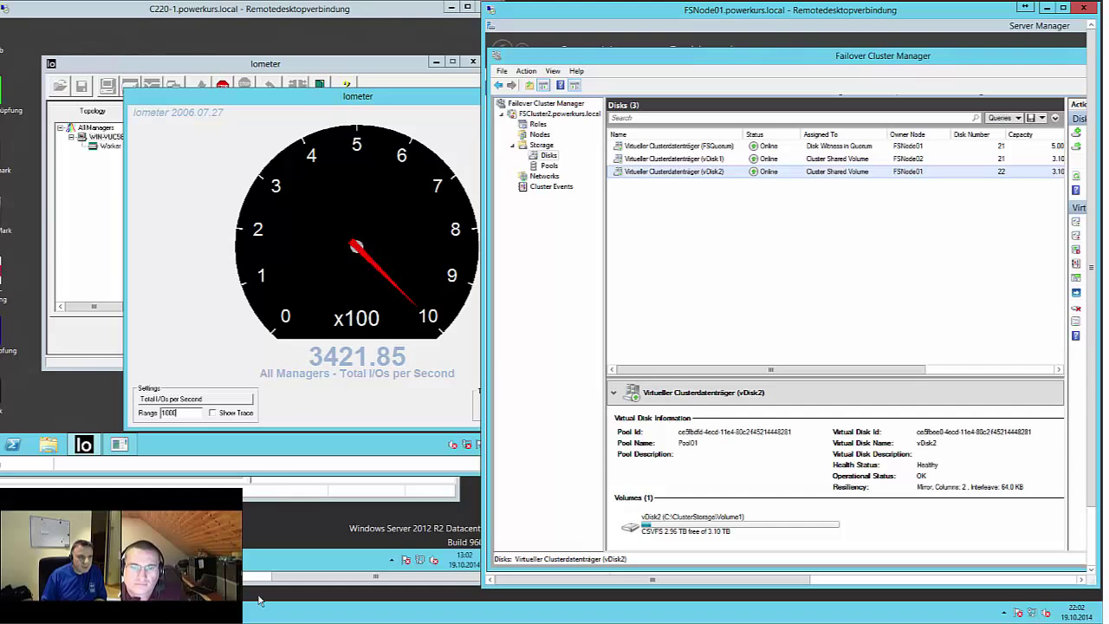
Switch to the FSCluster1 remote session and clear away the Test folder's properties and the open Volume1 and Volume2 windows.
mouse_move(313, 613)
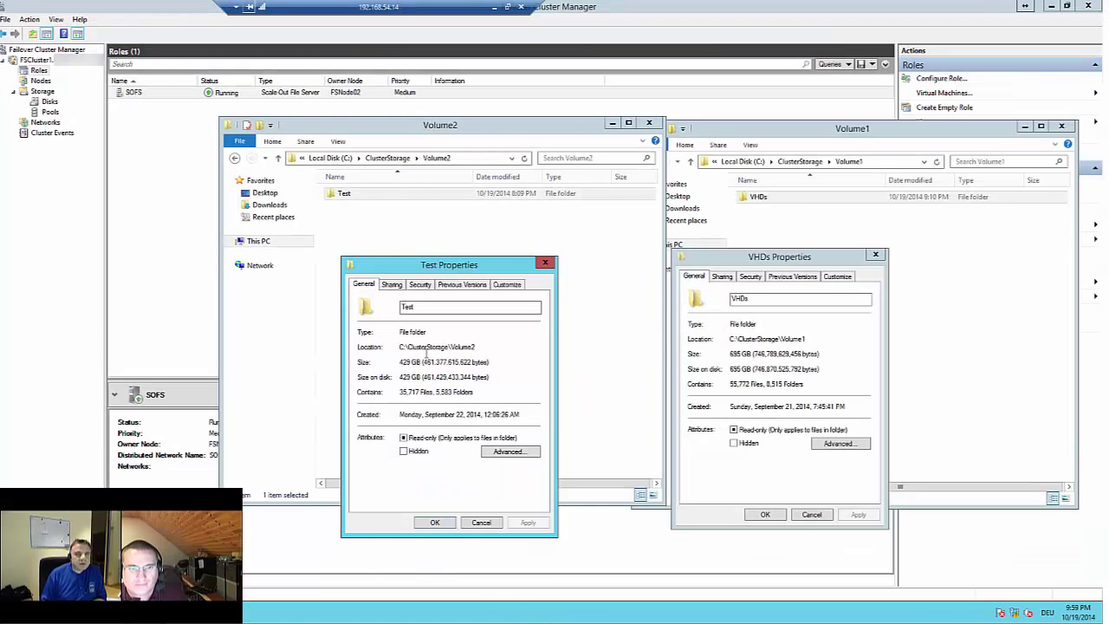
left_click_drag(462, 272, 464, 228)
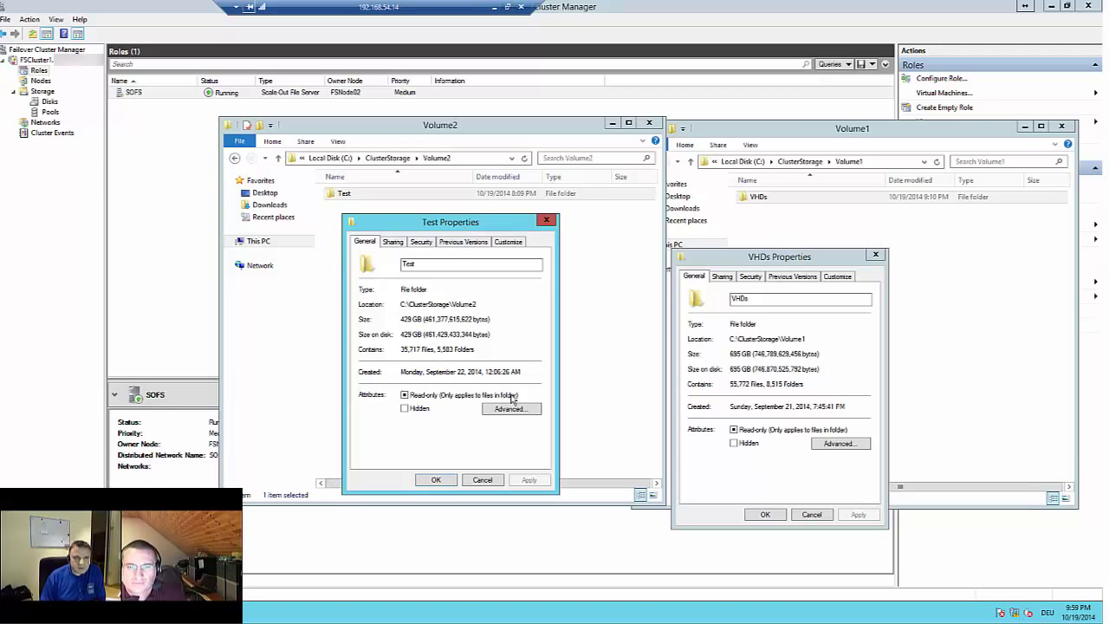
left_click(488, 481)
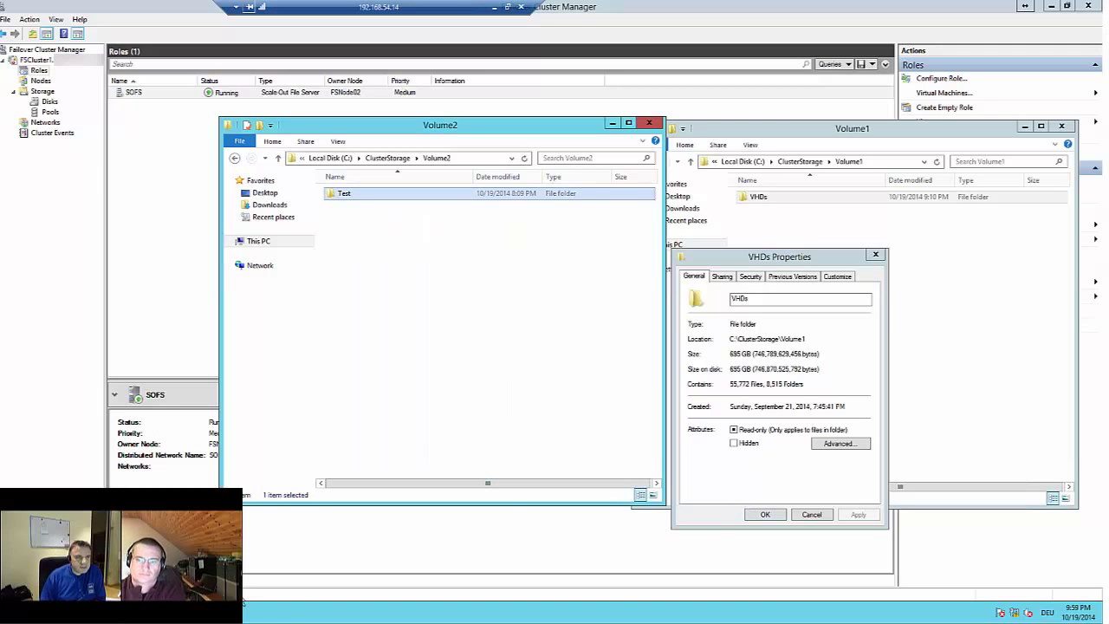
key("alt+Tab")
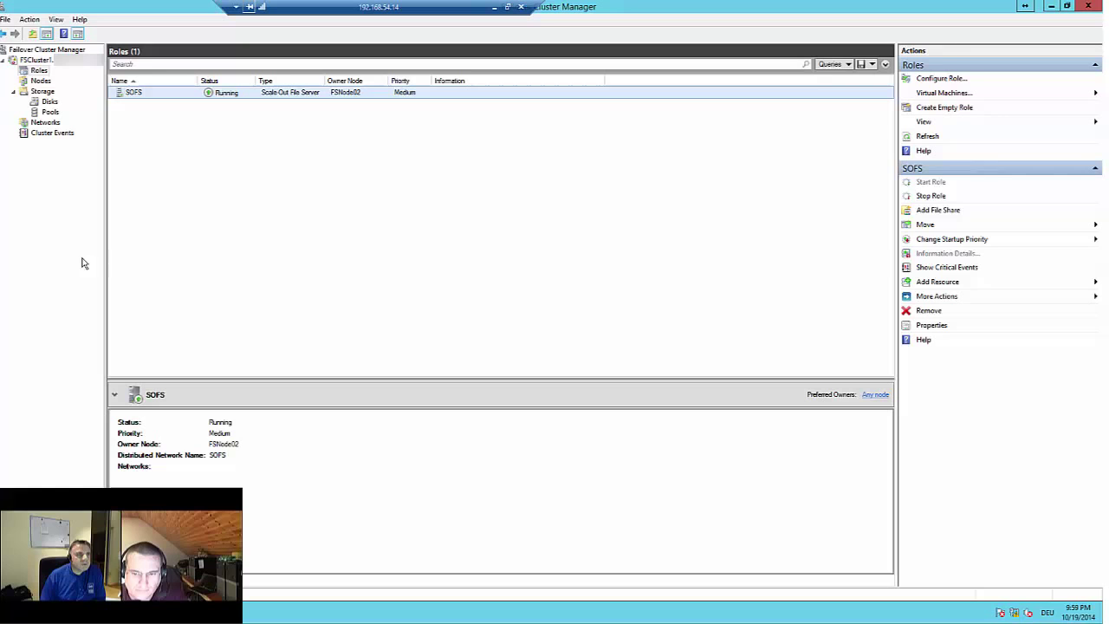
Examine FSCluster1's virtual disks and their capacities, and the physical disks of storage pool Pool01.
left_click(45, 102)
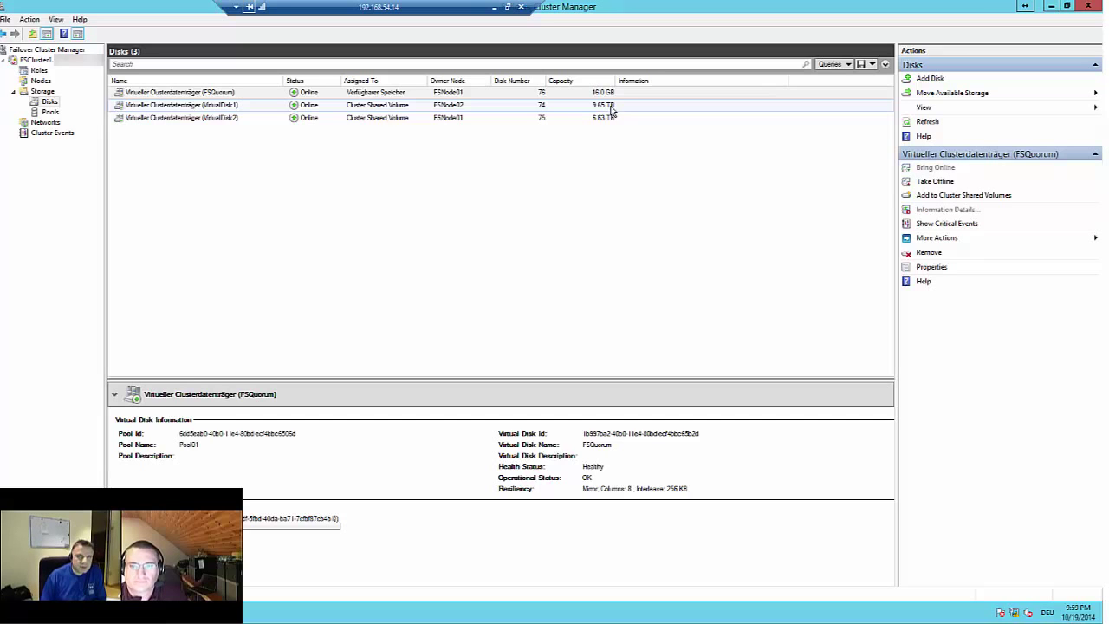
left_click(45, 112)
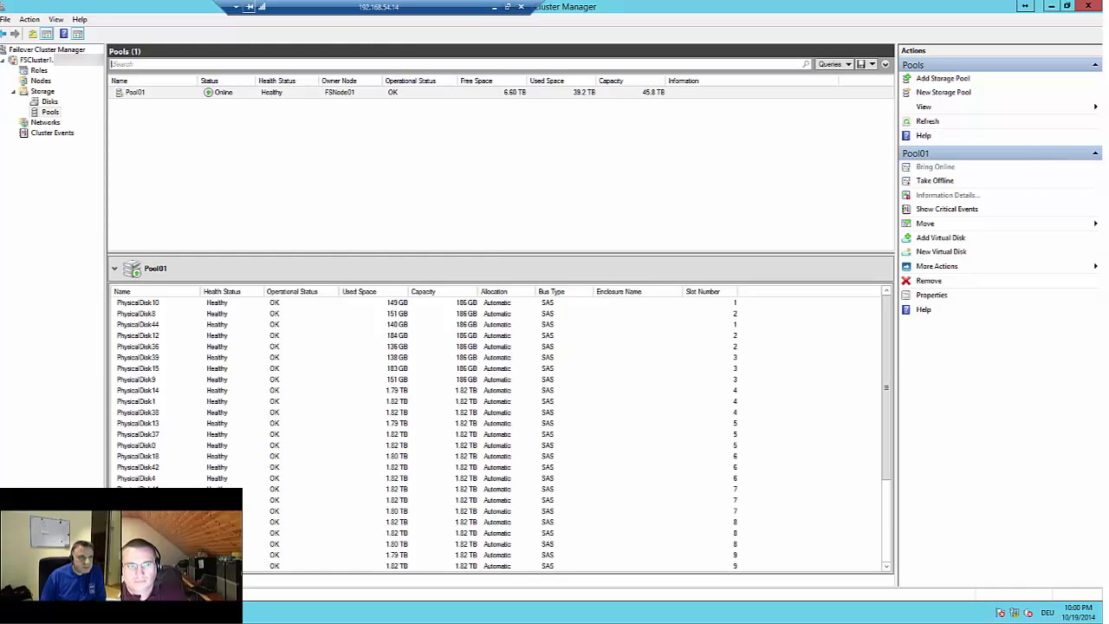
Open a Windows PowerShell window over the cluster manager and run get-storagepool.
left_click(52, 612)
left_click_drag(137, 11, 382, 128)
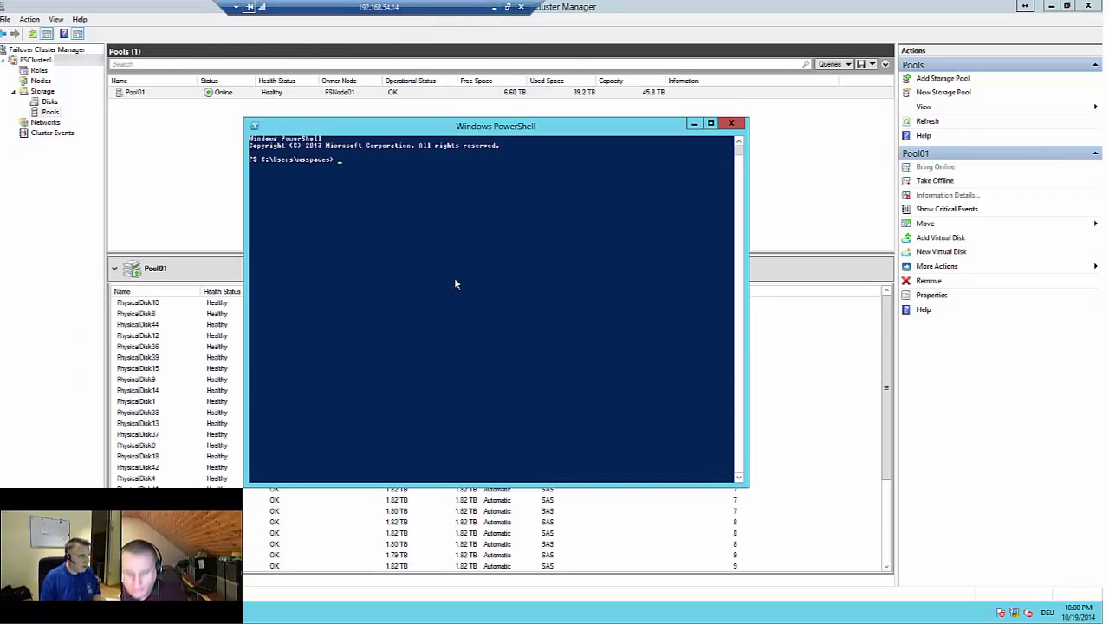
type("get")
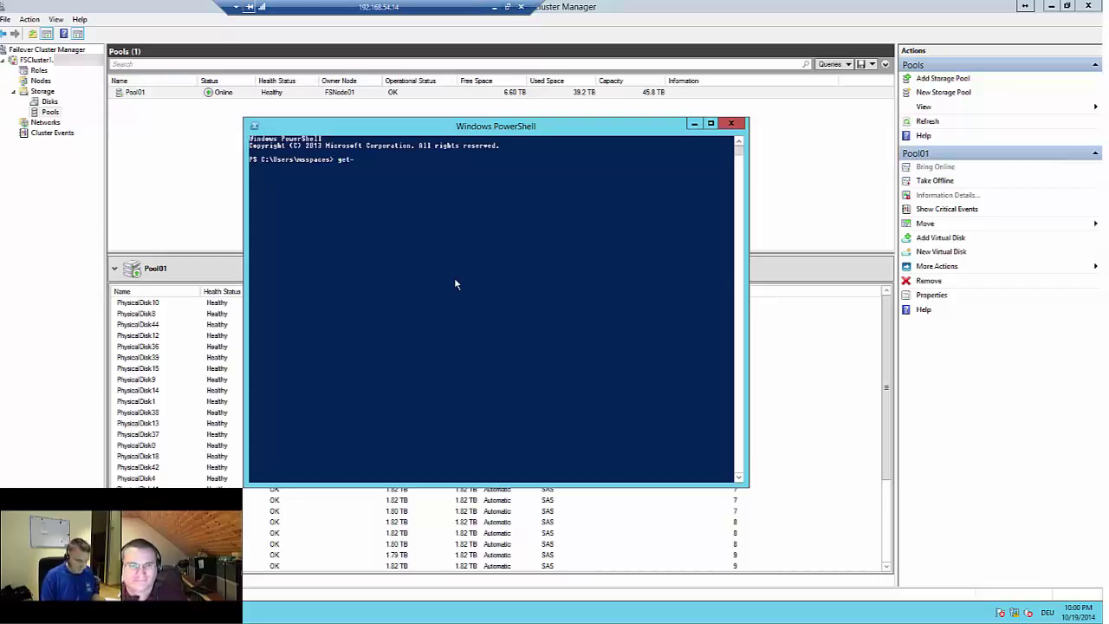
type("-storagepool")
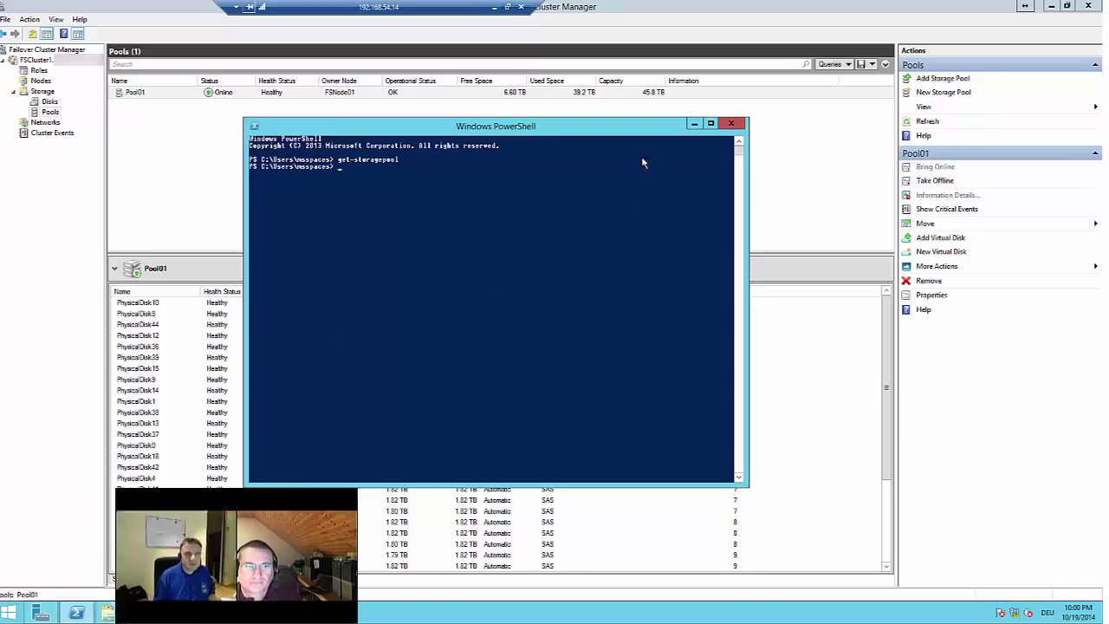
Open an elevated Windows PowerShell session in place of the standard one and run get-storagepool.
left_click(76, 613)
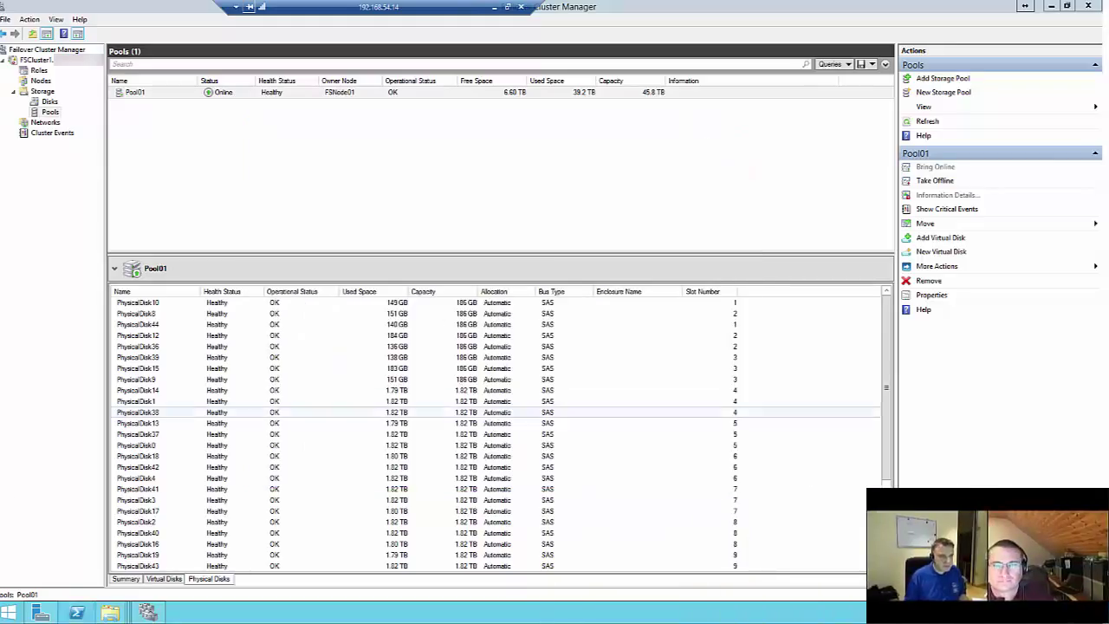
right_click(76, 613)
left_click(67, 519)
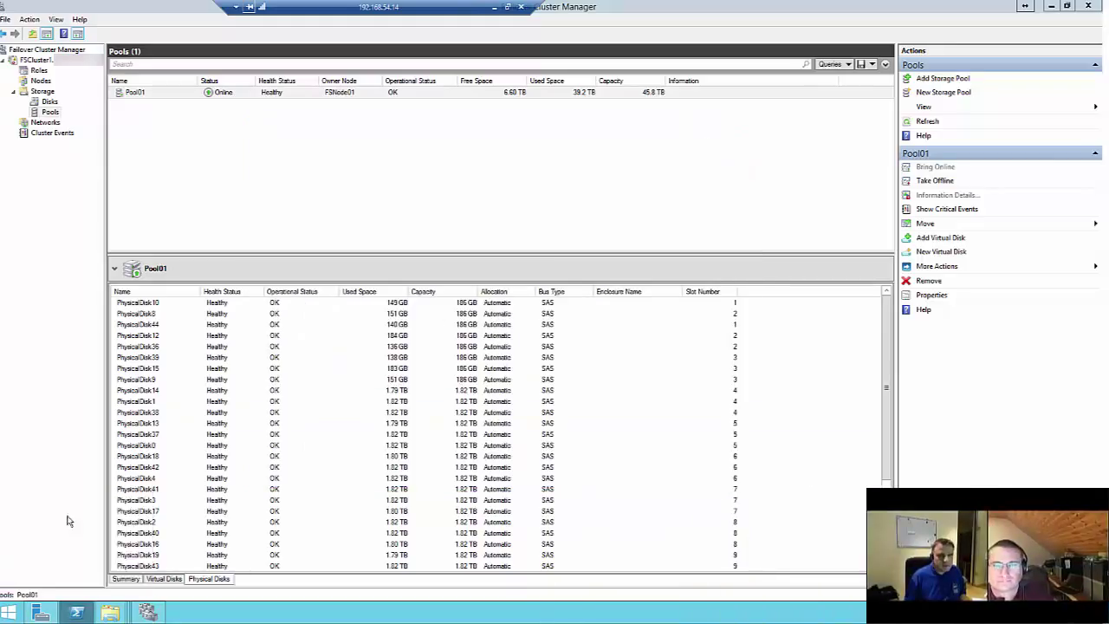
left_click(599, 324)
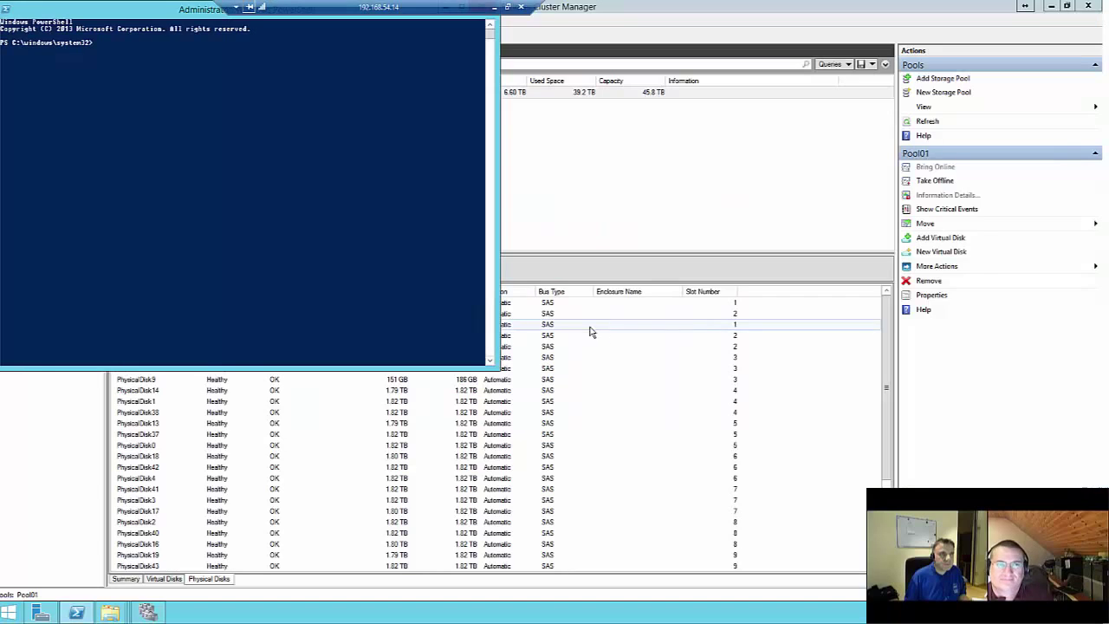
left_click_drag(148, 9, 375, 104)
type("g")
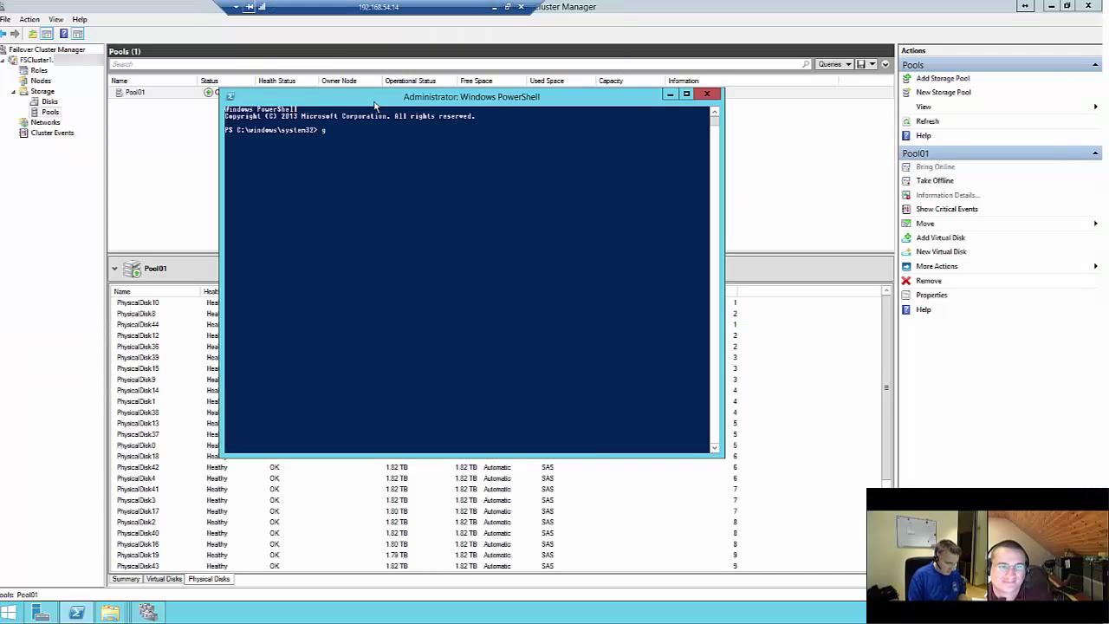
type("et-stor")
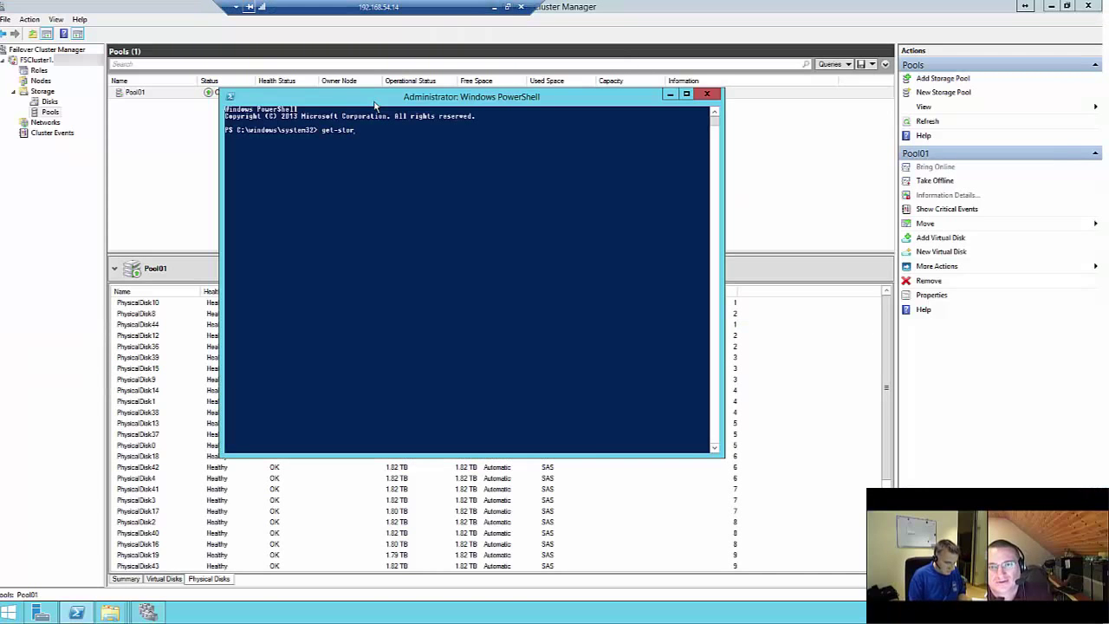
type("agepo")
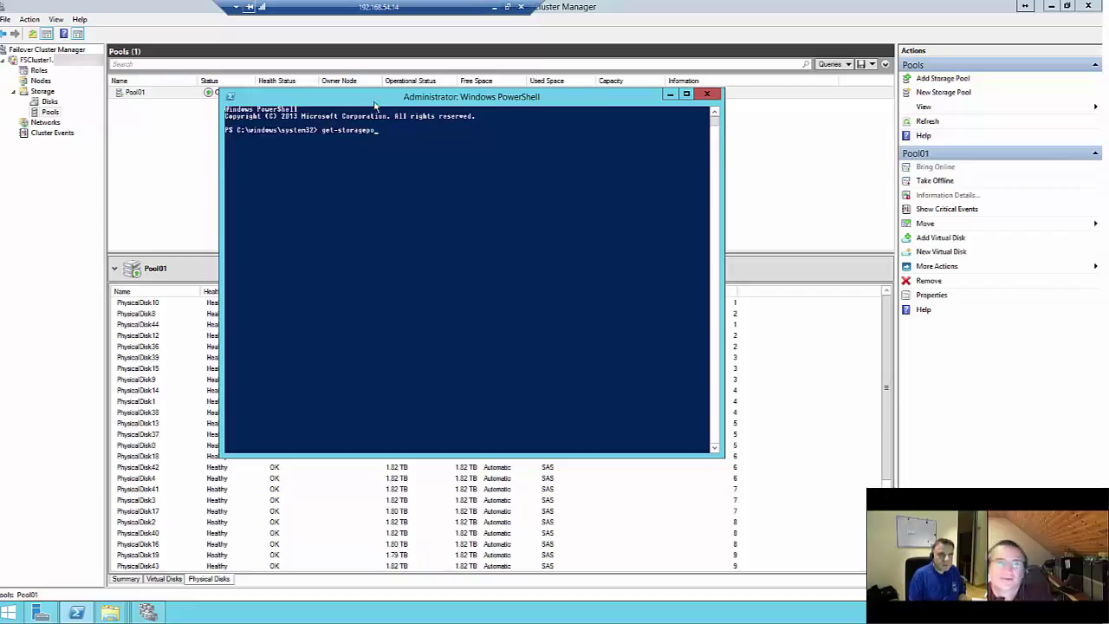
type("ol")
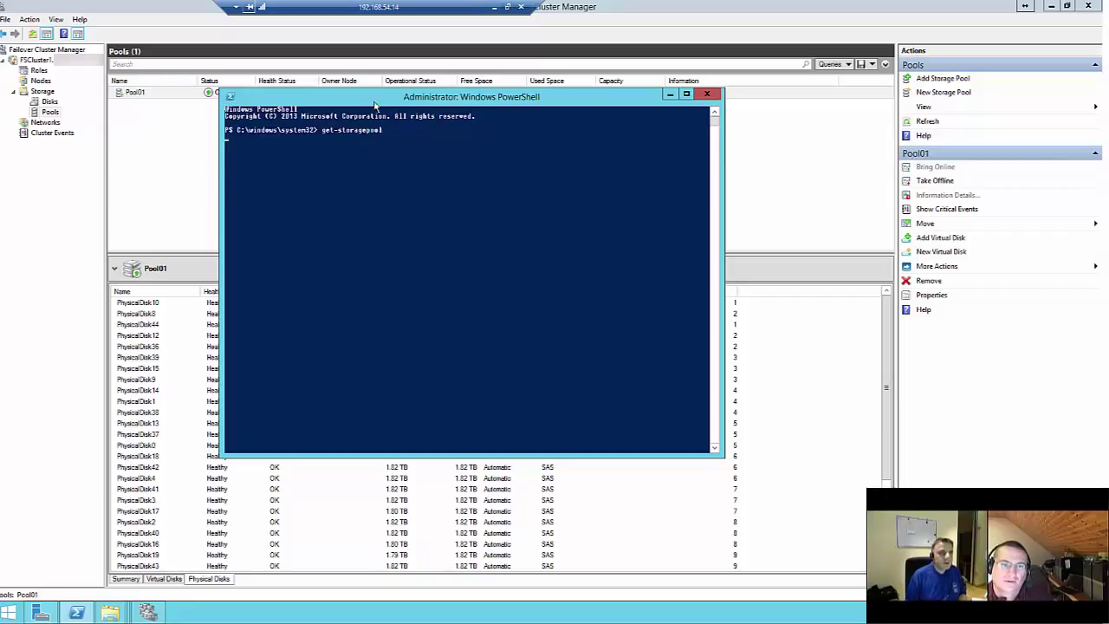
List all properties of the storage pool with get-storagepool -FriendlyName Pool01 | fl *.
key("Up")
type("-")
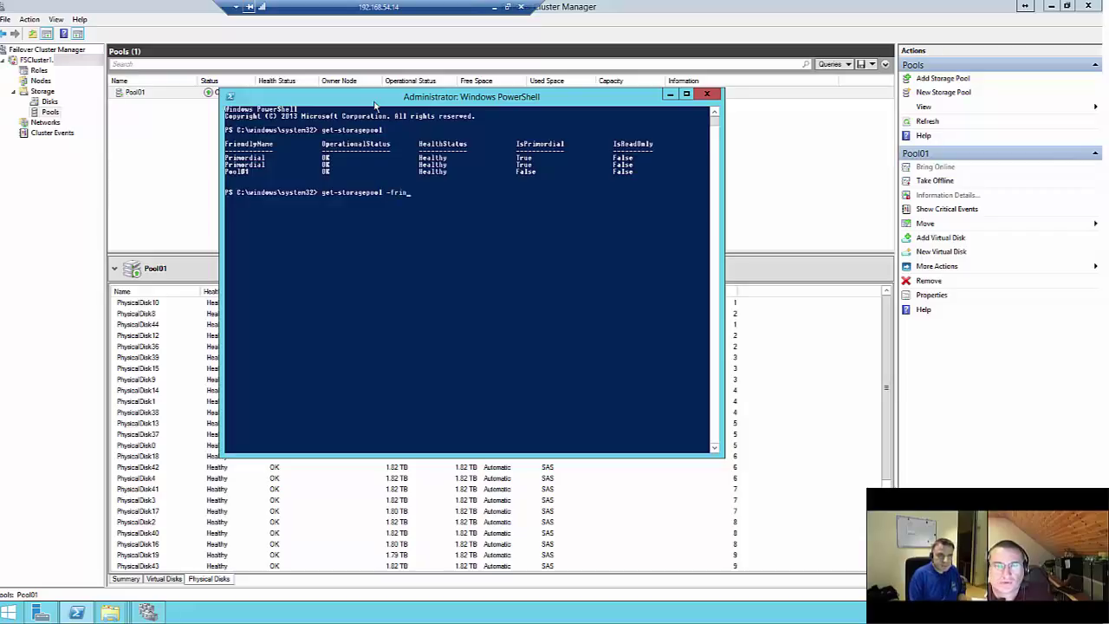
type("fr")
key("Tab")
type("Pool")
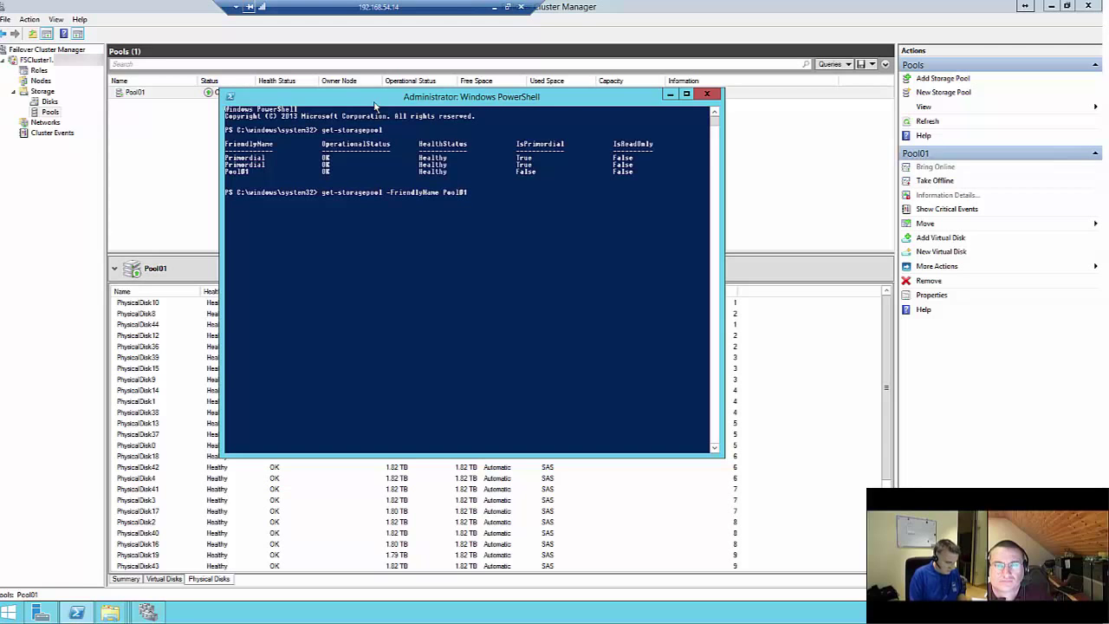
type("01 | fl *")
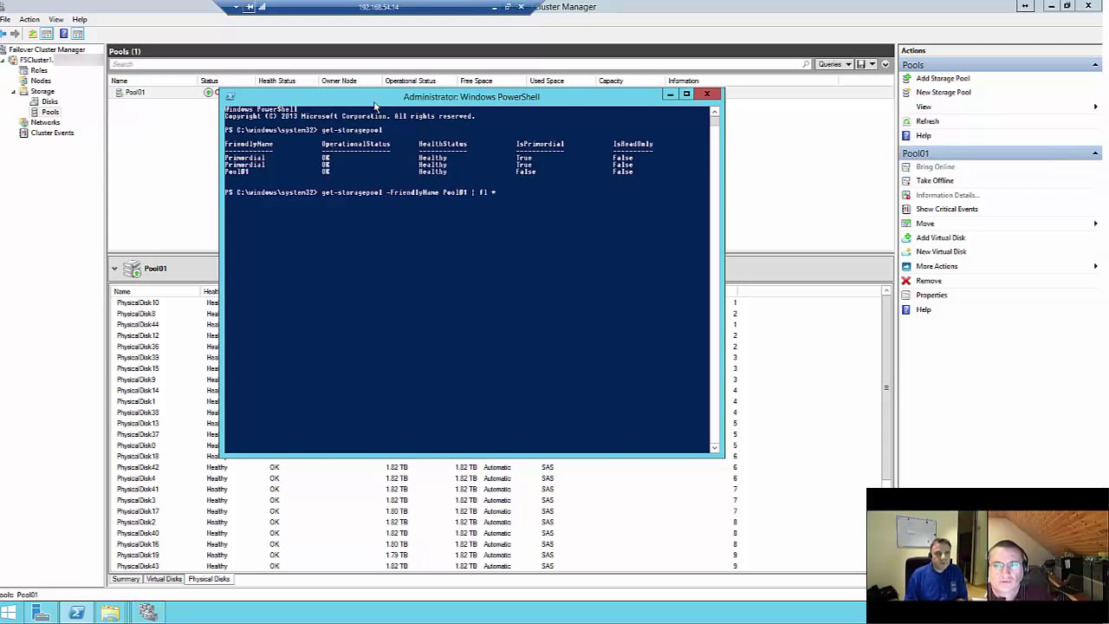
key("Return")
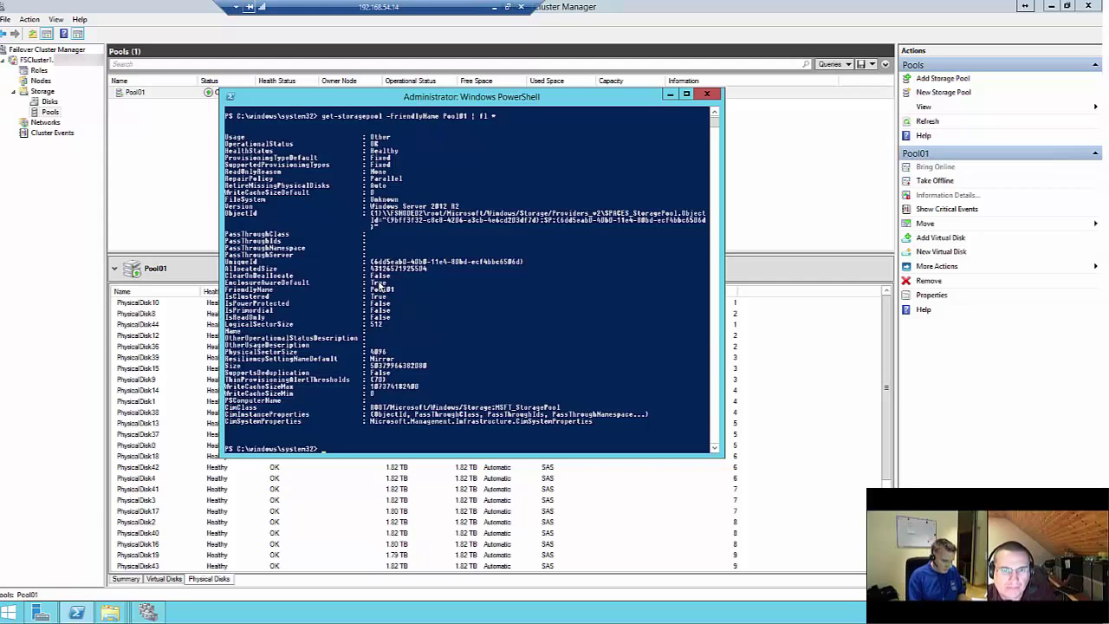
Run Get-VirtualDisk | fl and review the detailed properties of the virtual disks.
type("get-virtu")
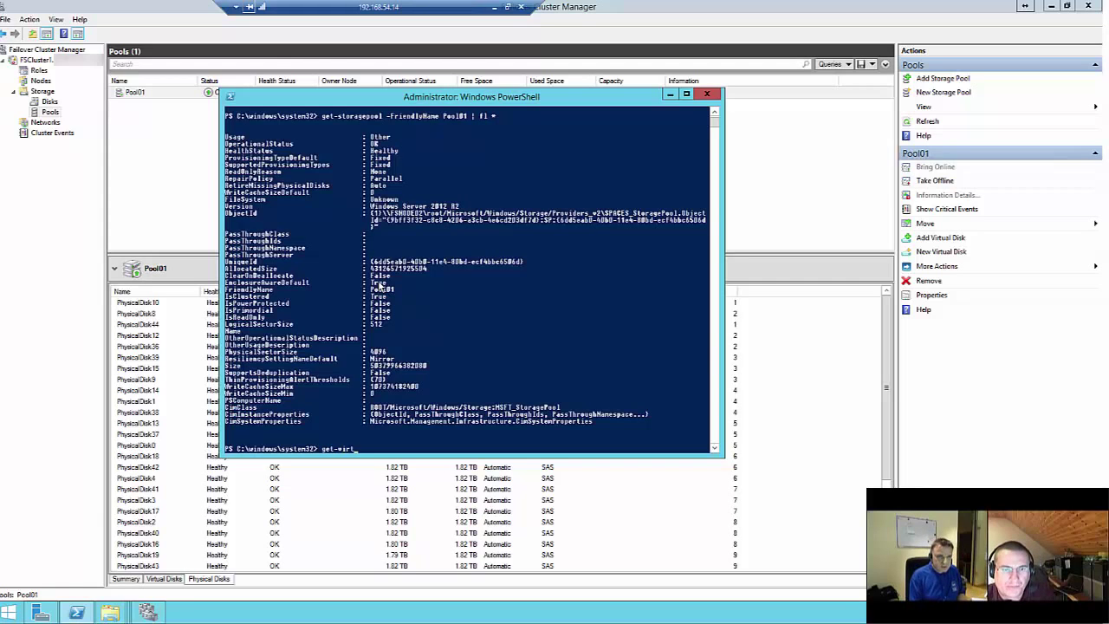
key("Tab")
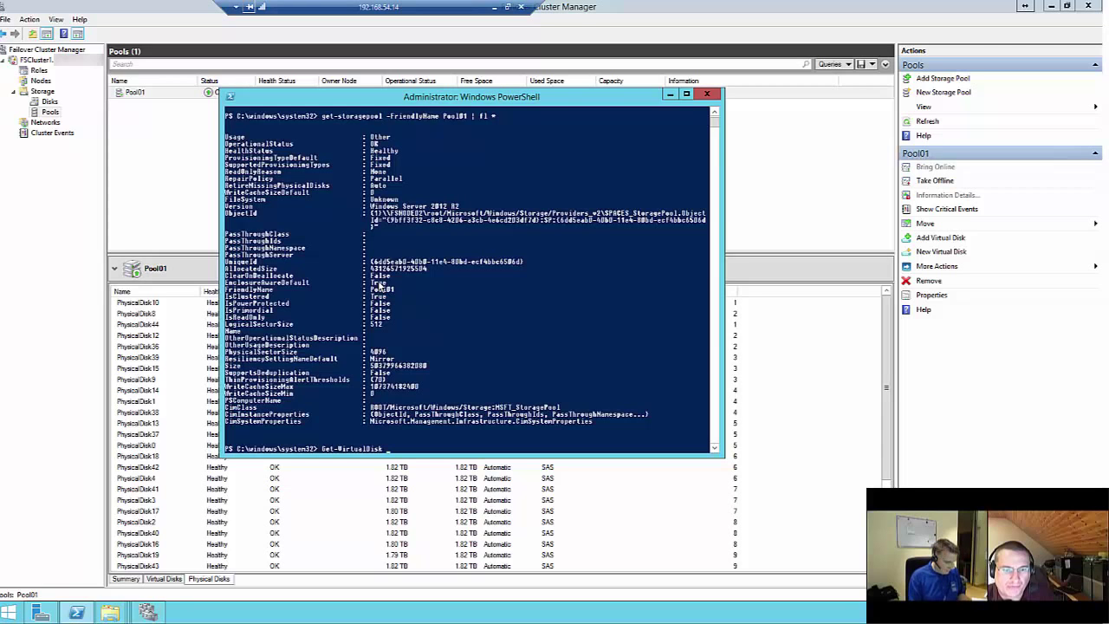
type("|")
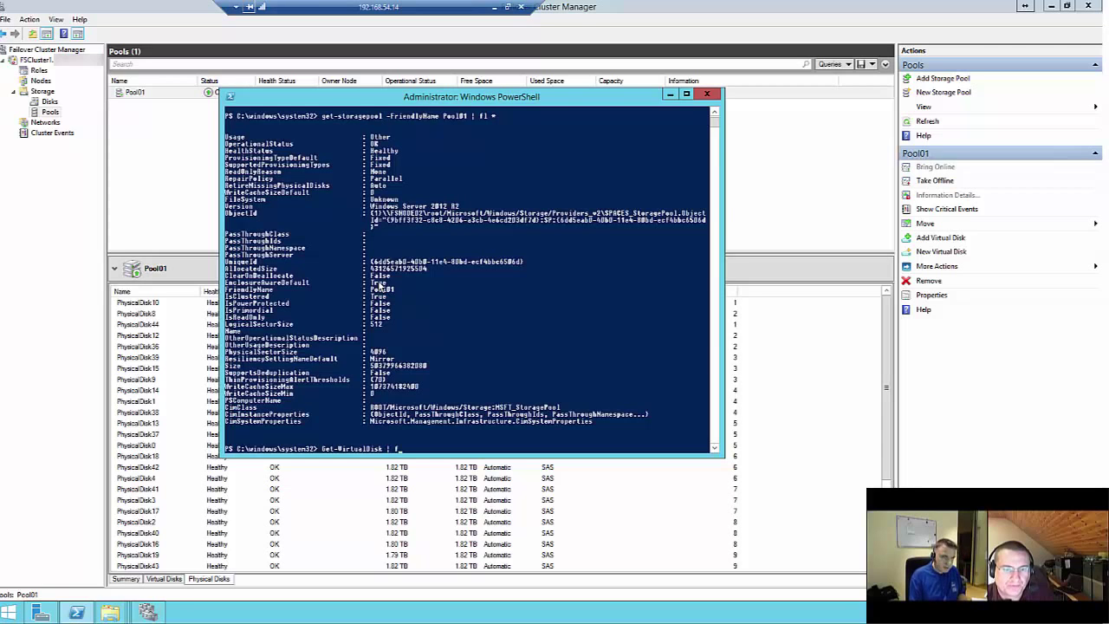
type(" fl")
key("Return")
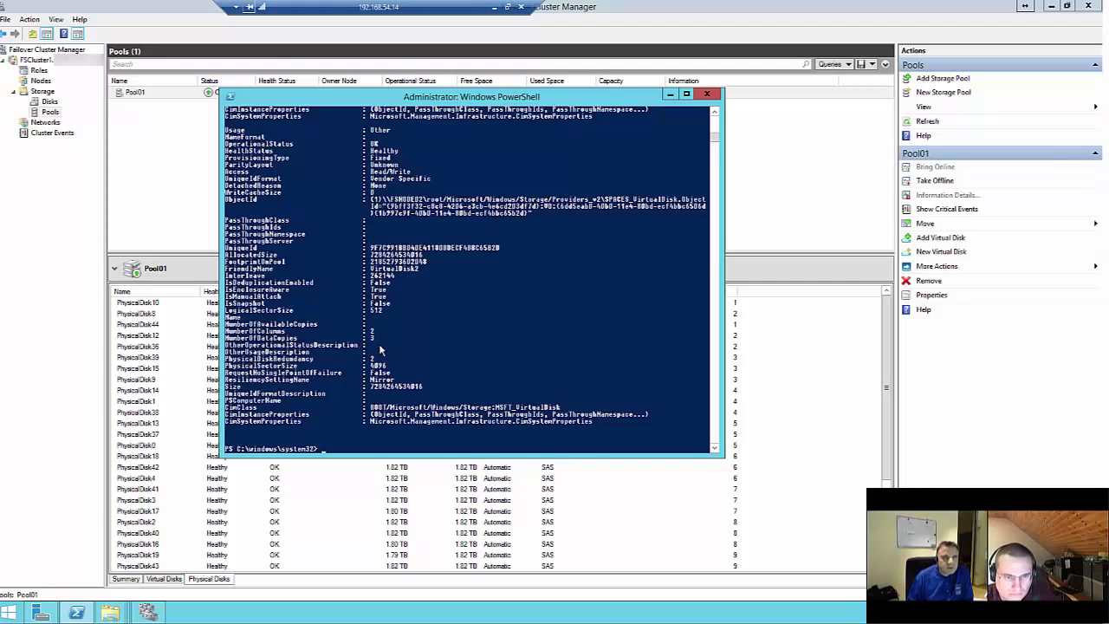
scroll(386, 327, "up", 1)
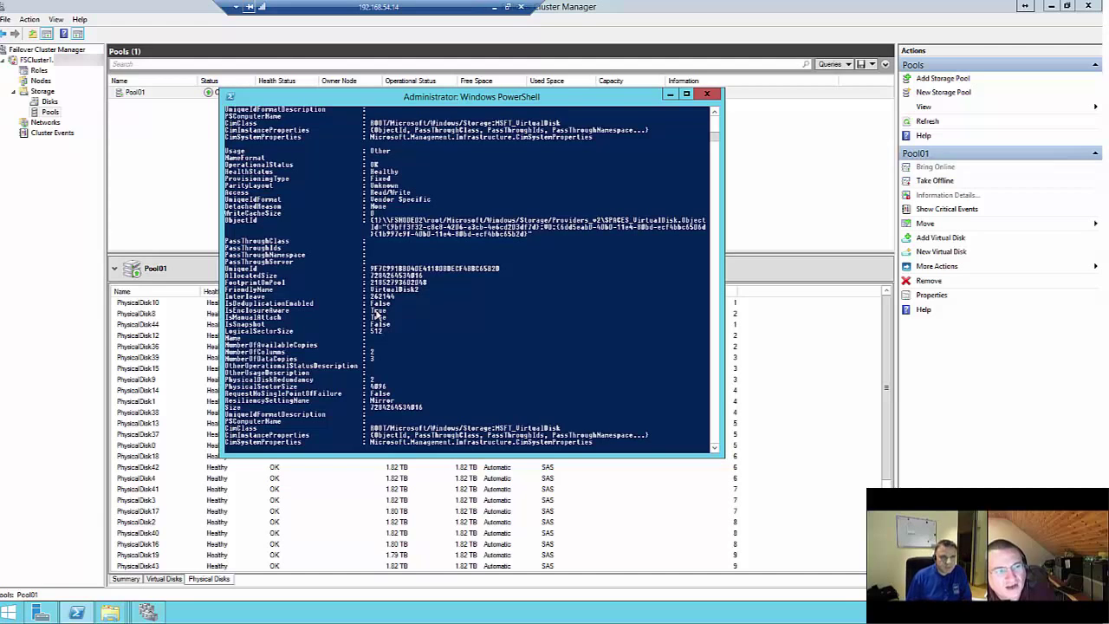
Minimize PowerShell and examine the resiliency details of the FSQuorum and VirtualDisk1 cluster disks.
left_click(672, 94)
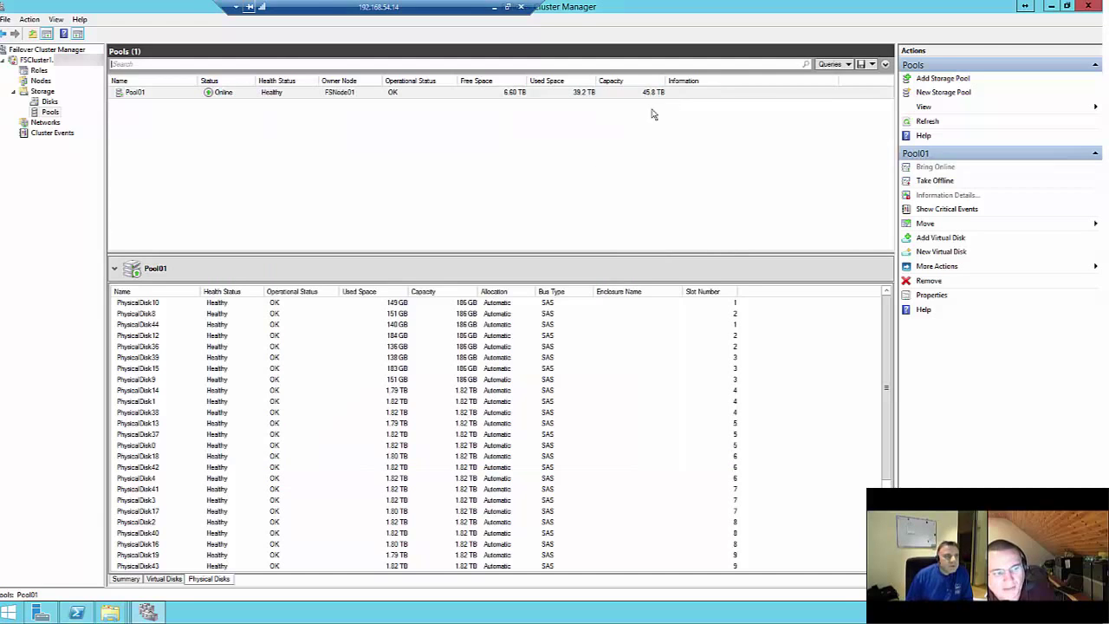
left_click(48, 102)
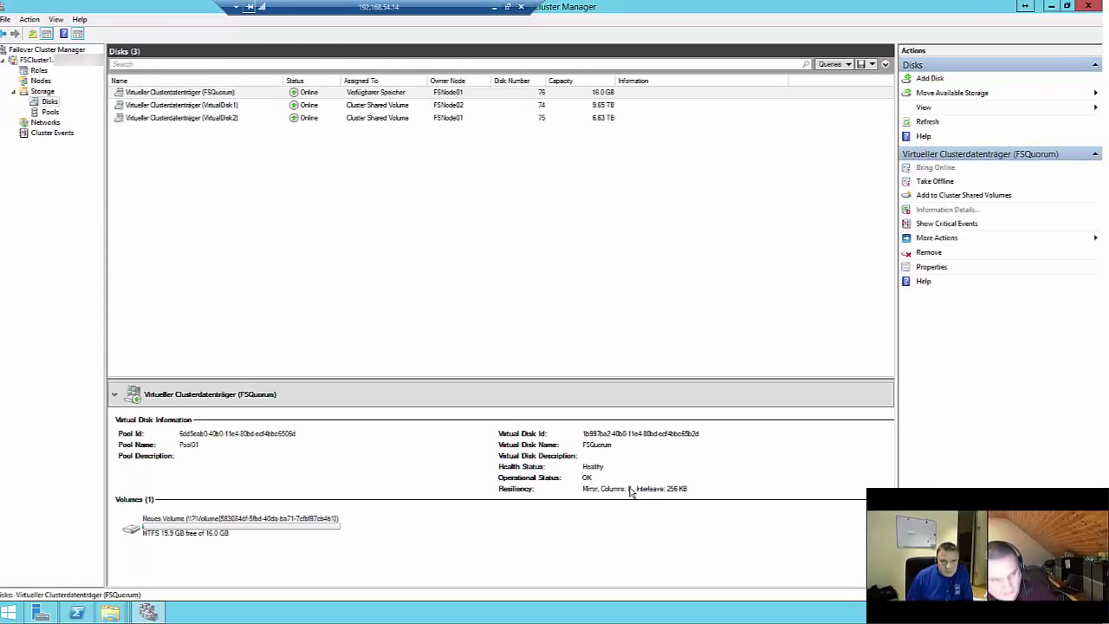
left_click(214, 106)
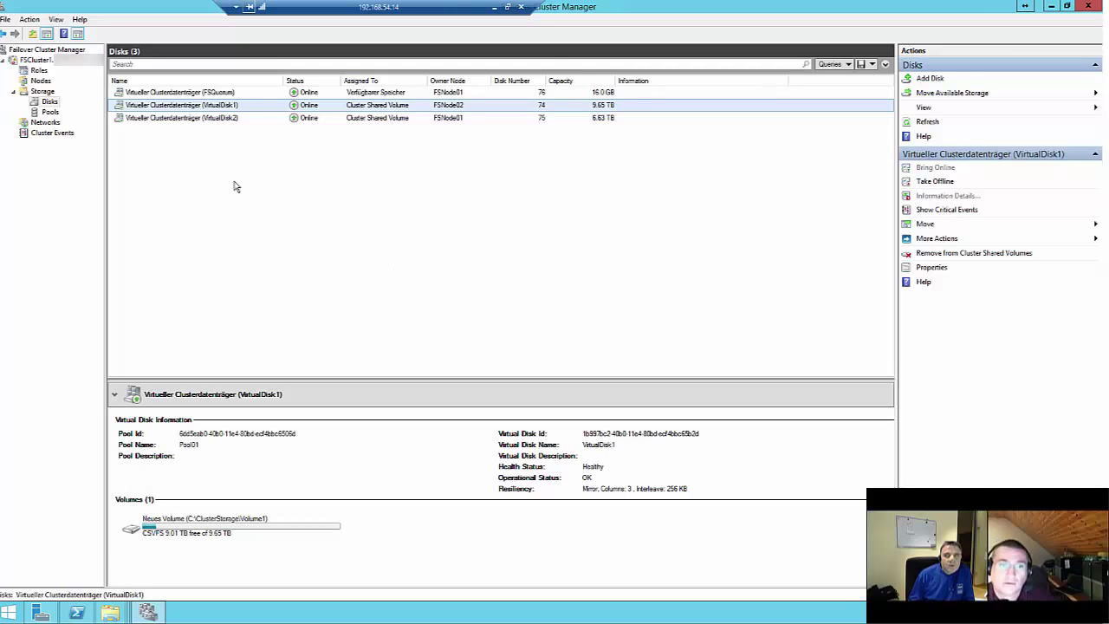
Clear away the cluster manager and the VHDs properties, and start moving the VHDs folder from Volume1 to Volume2 with administrator permission.
left_click(1050, 6)
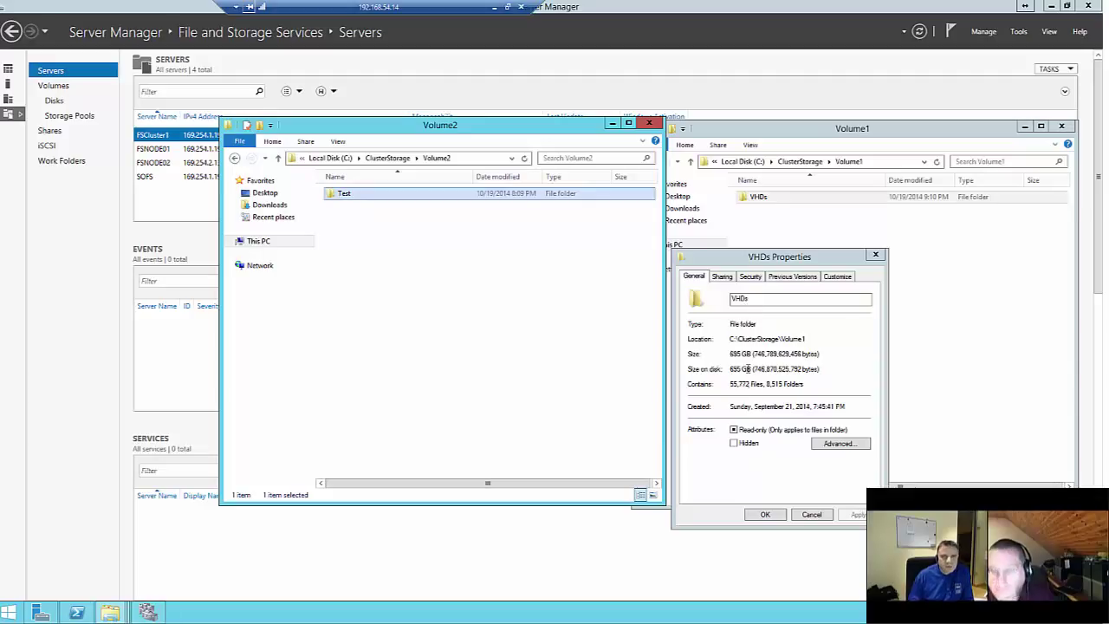
left_click(810, 514)
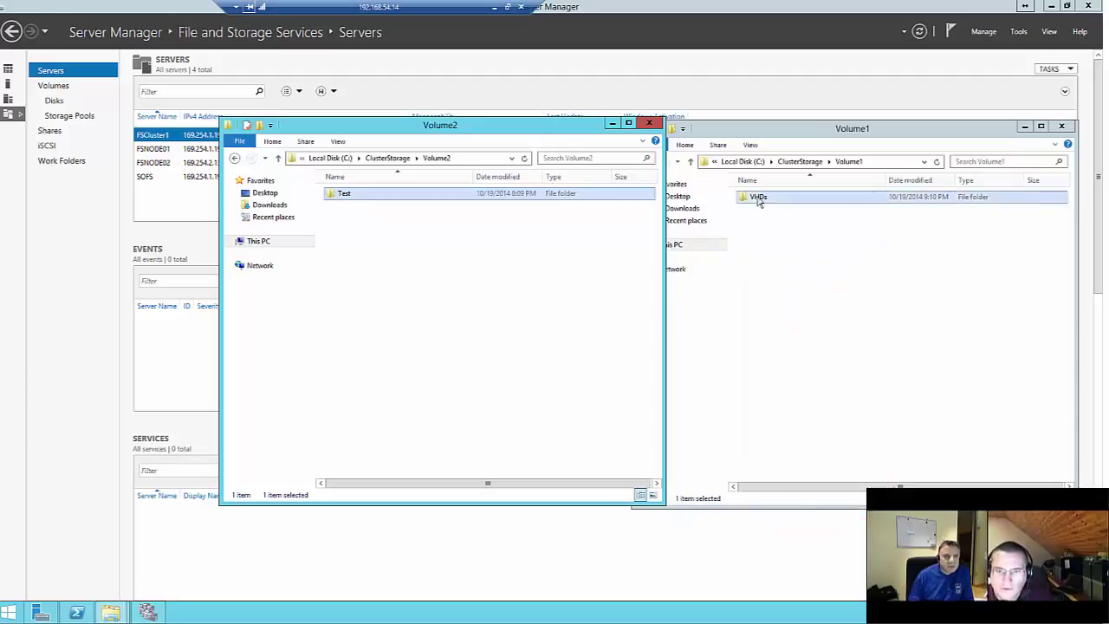
left_click_drag(758, 199, 406, 289)
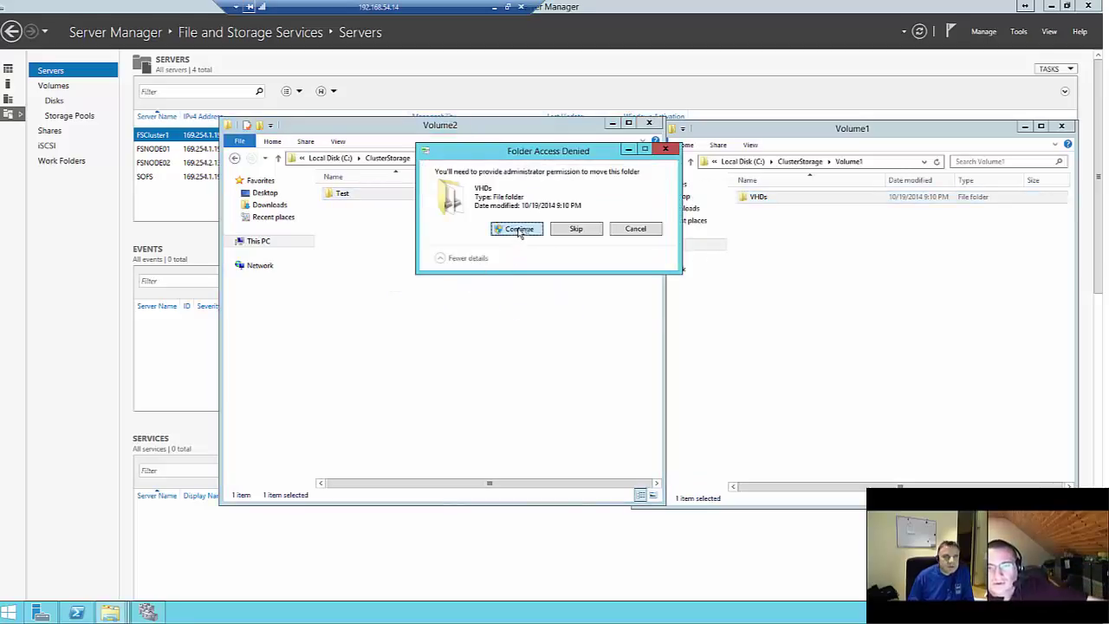
left_click(519, 229)
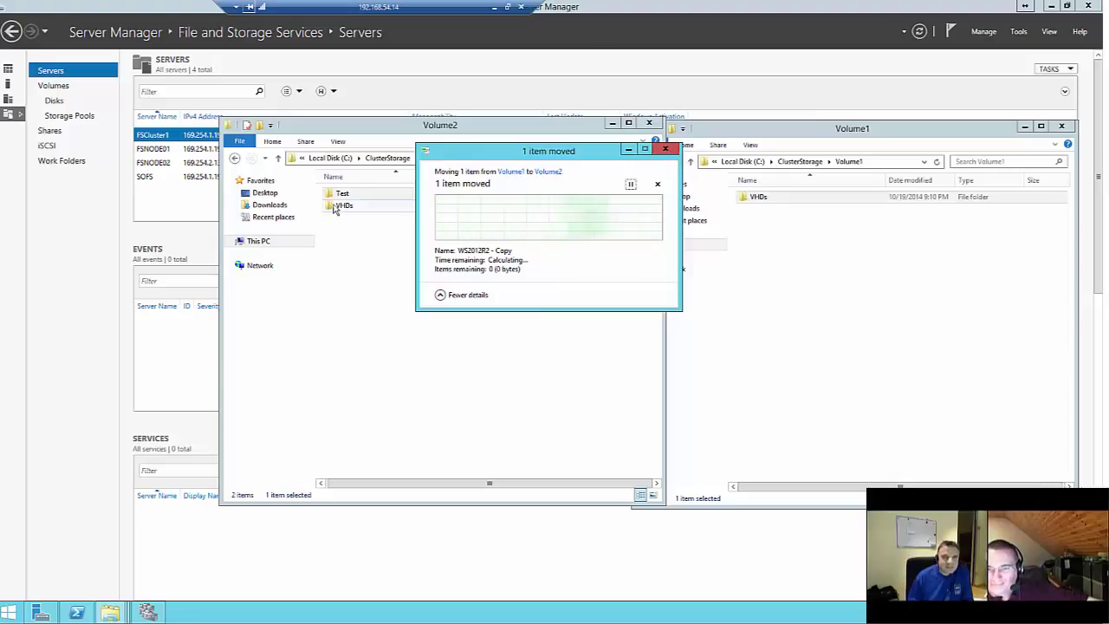
Duplicate WS2012R2 - Copy within Volume1's VHDs folder and move the transfer progress window clear of the Volume2 window.
double_click(759, 197)
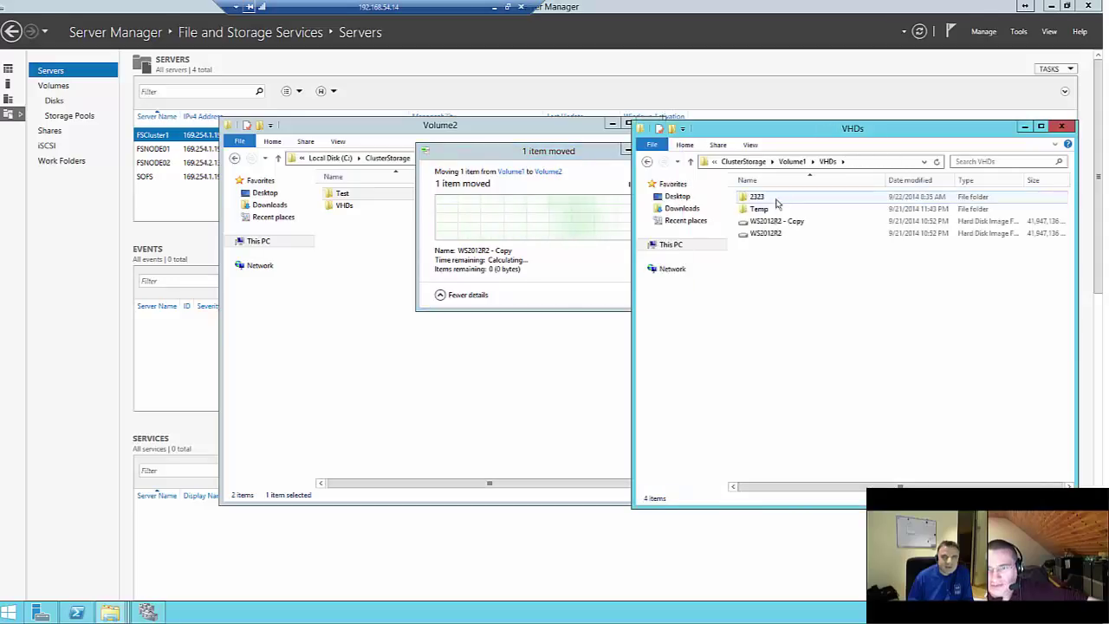
left_click(767, 223)
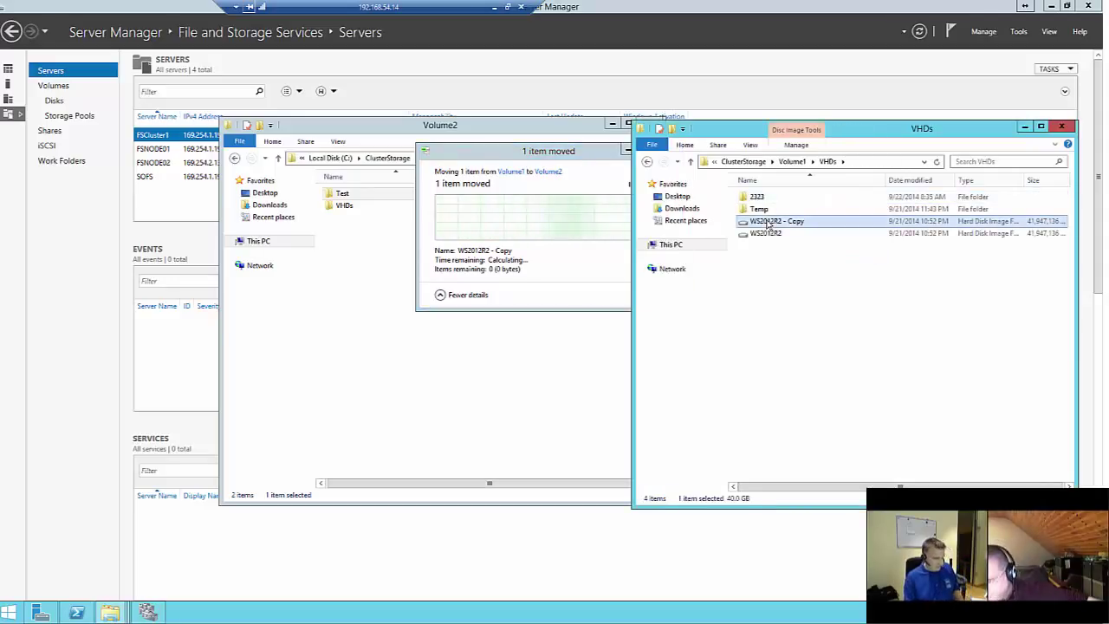
key("ctrl+v")
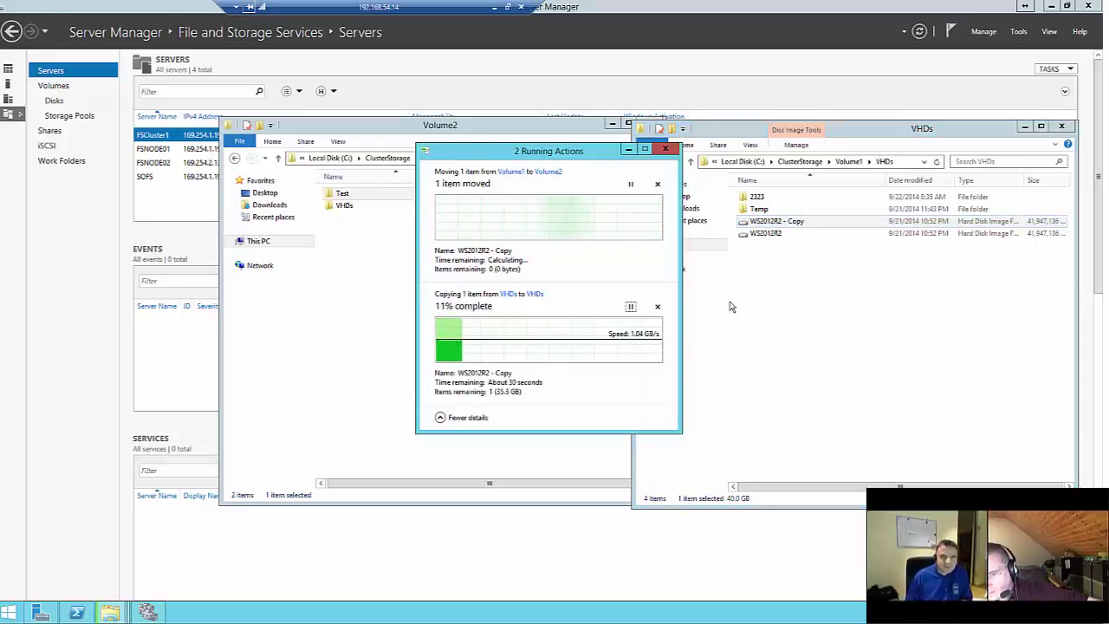
left_click_drag(590, 151, 797, 302)
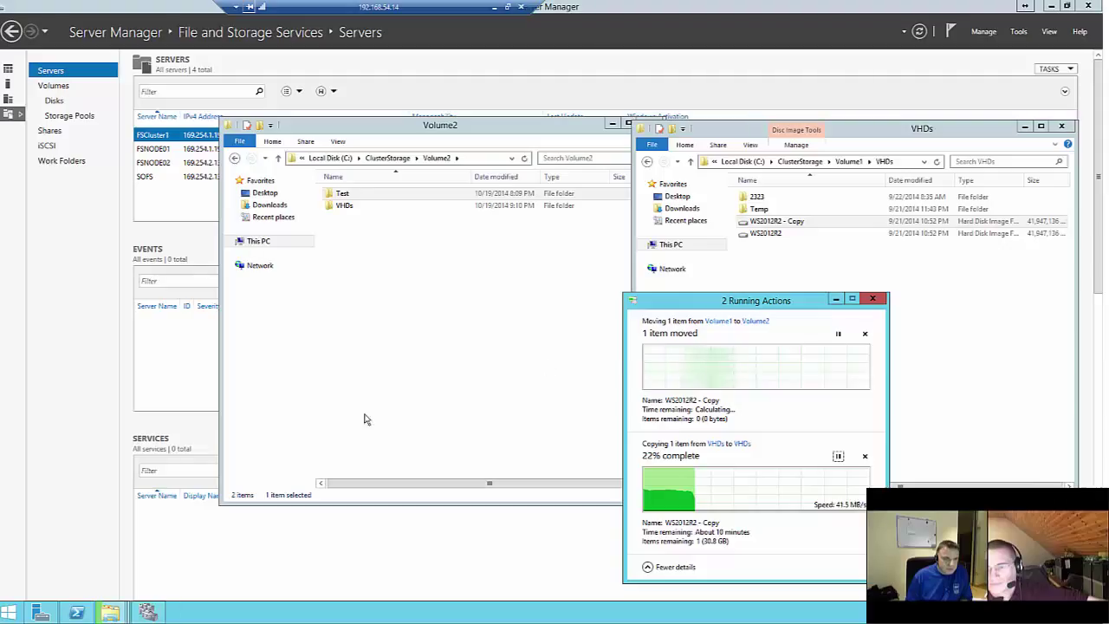
Bring the transfer progress window forward and cancel the folder move from Volume1 to Volume2, leaving the disk image copy running.
left_click(104, 611)
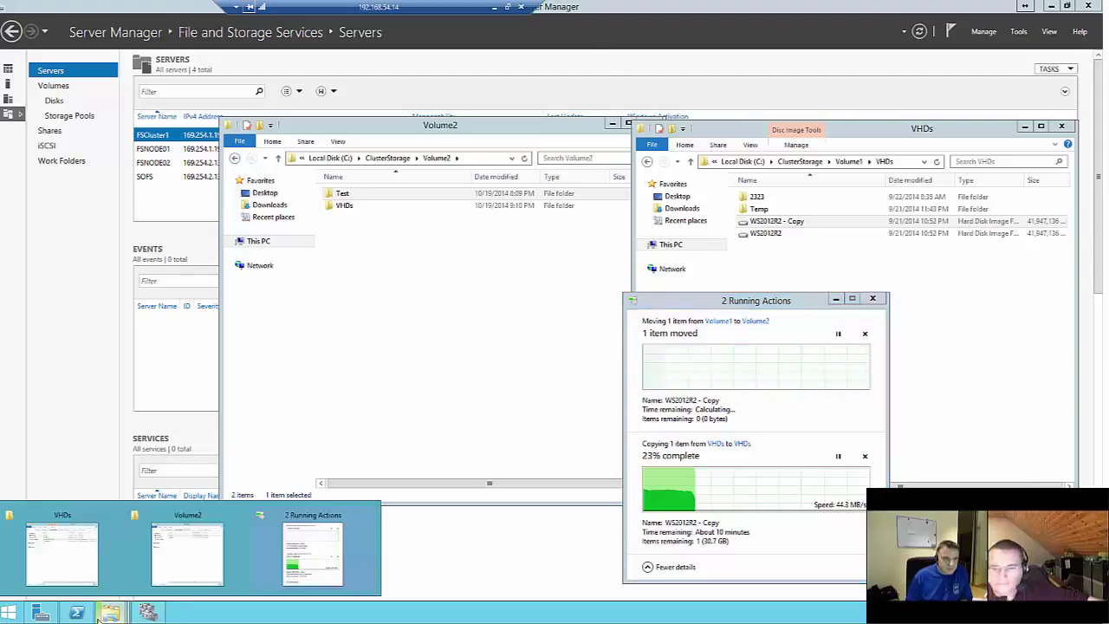
left_click(303, 532)
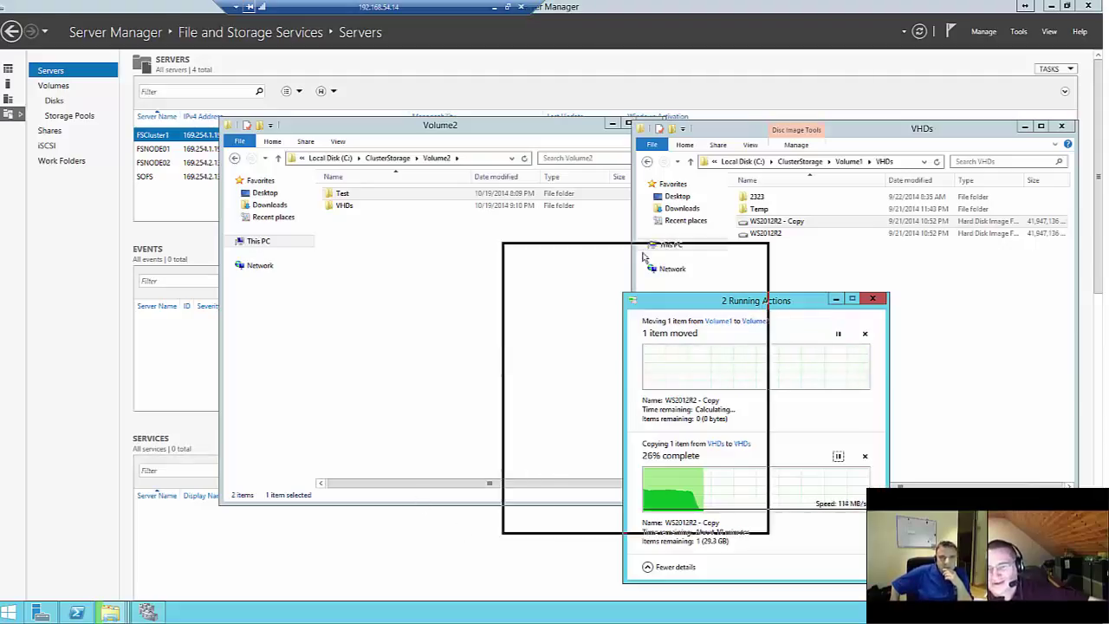
left_click_drag(643, 256, 593, 251)
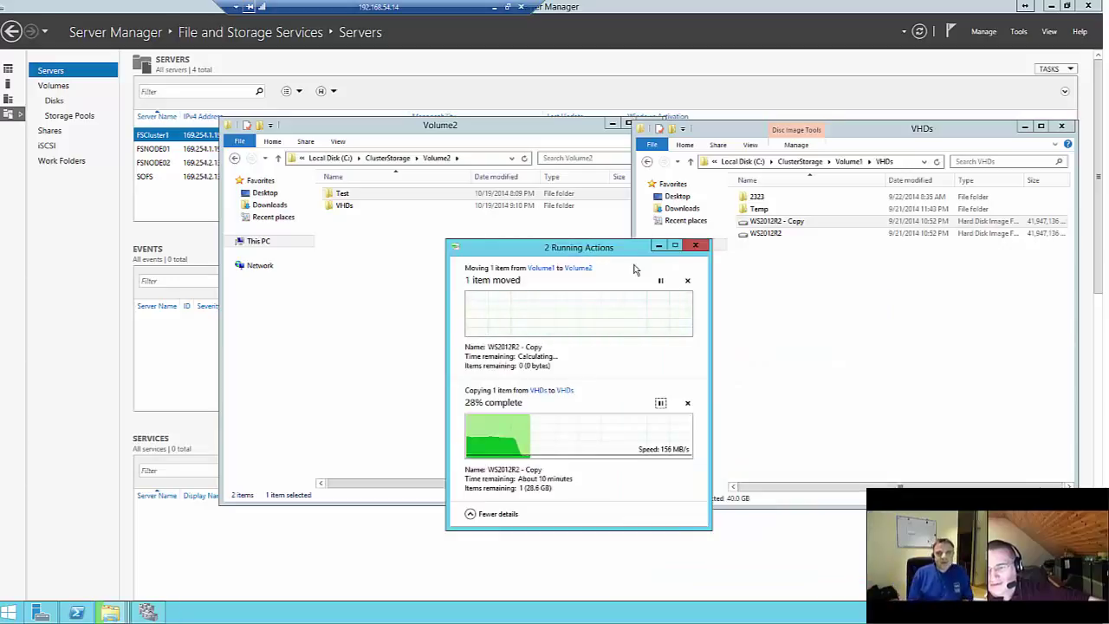
left_click(762, 224)
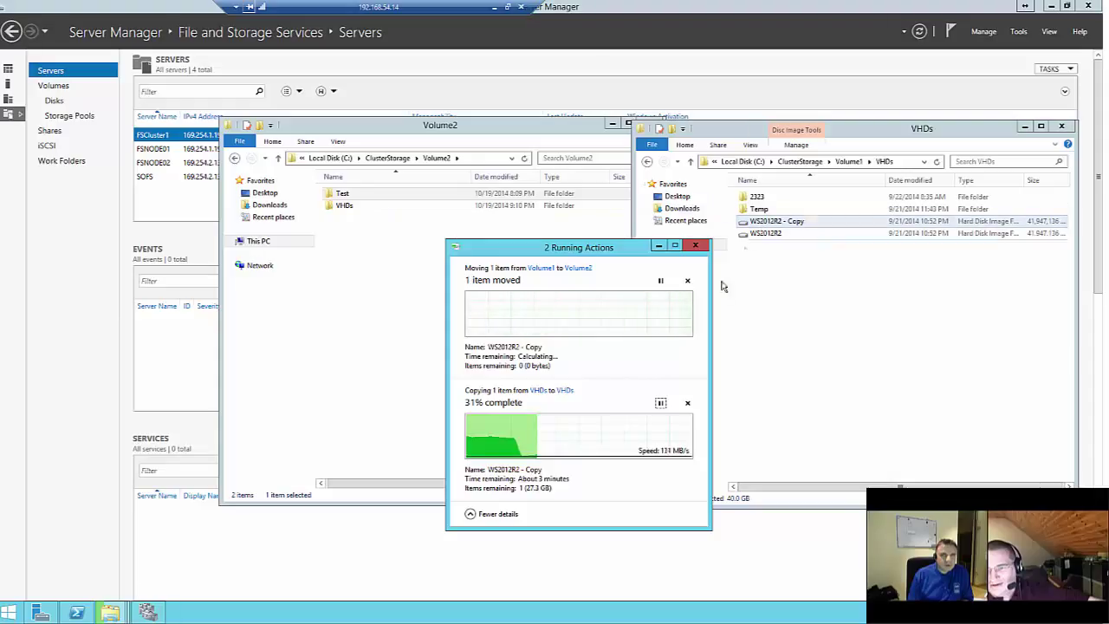
left_click(687, 282)
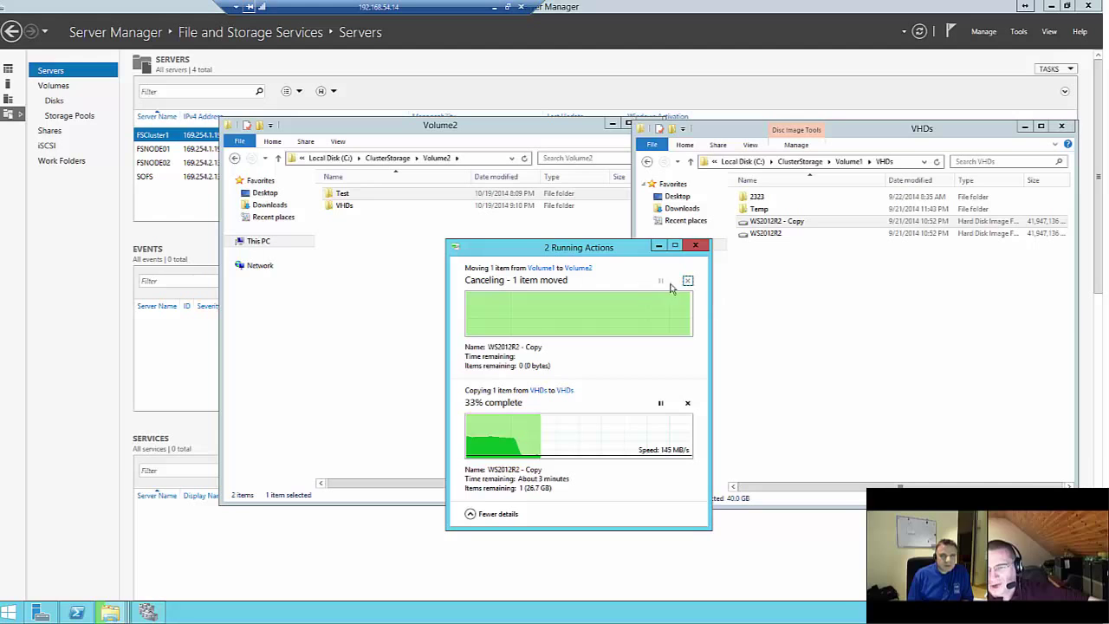
left_click_drag(619, 251, 779, 278)
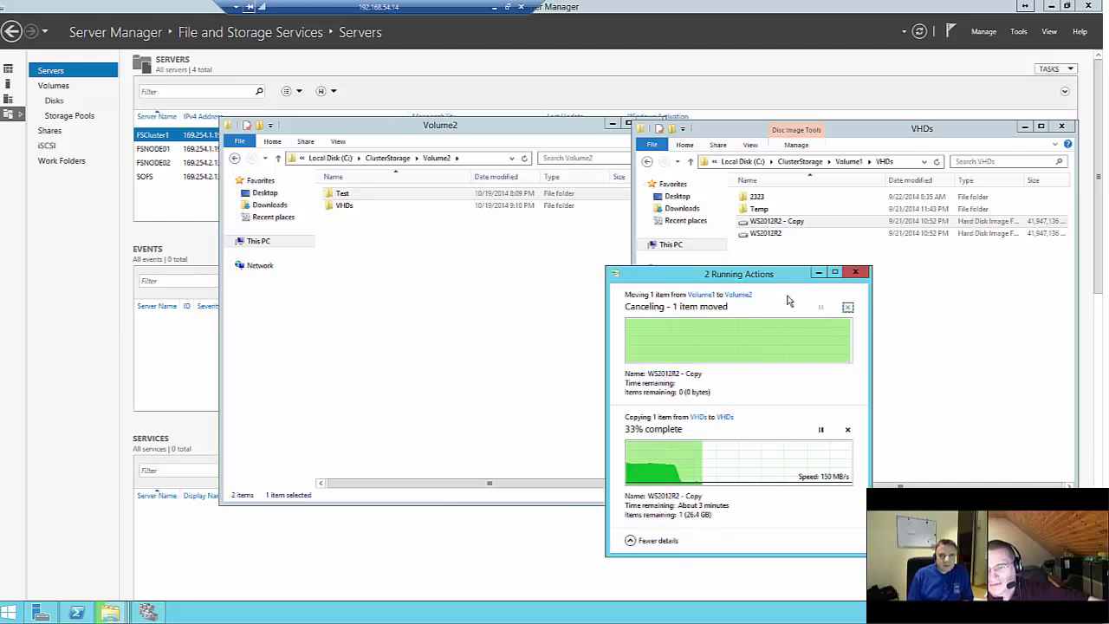
left_click(759, 236)
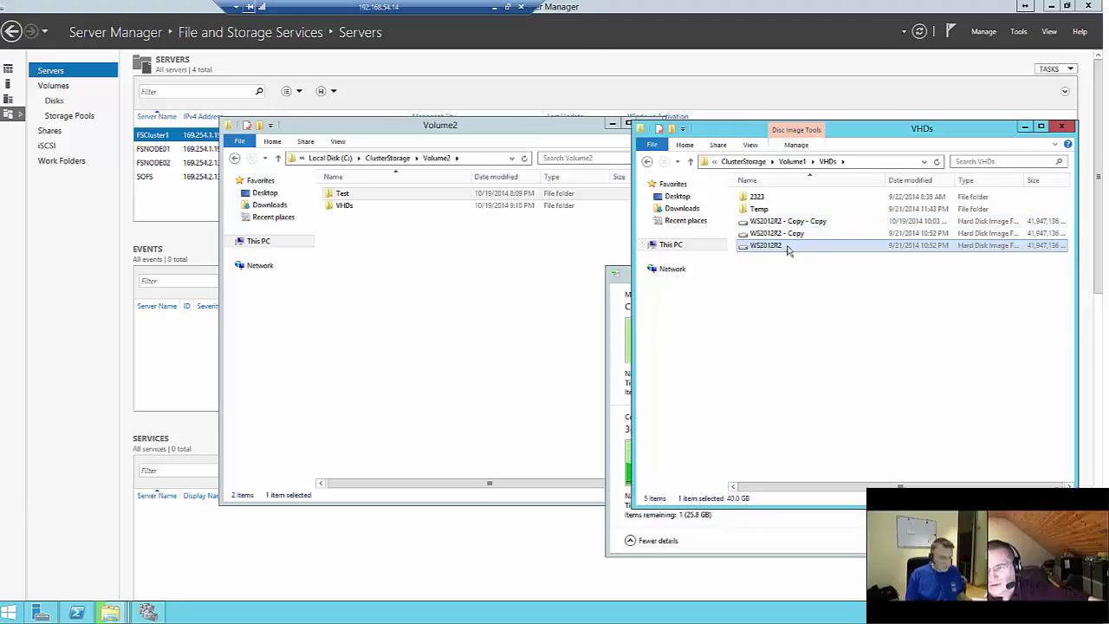
left_click(787, 237)
left_click(782, 249, "ctrl")
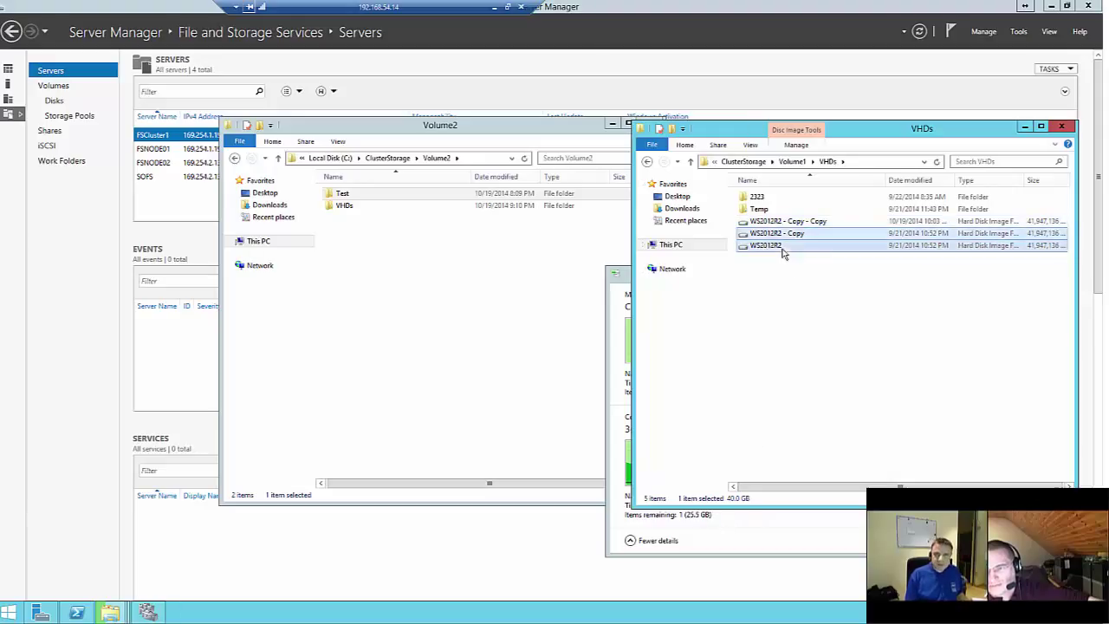
left_click_drag(681, 260, 386, 298)
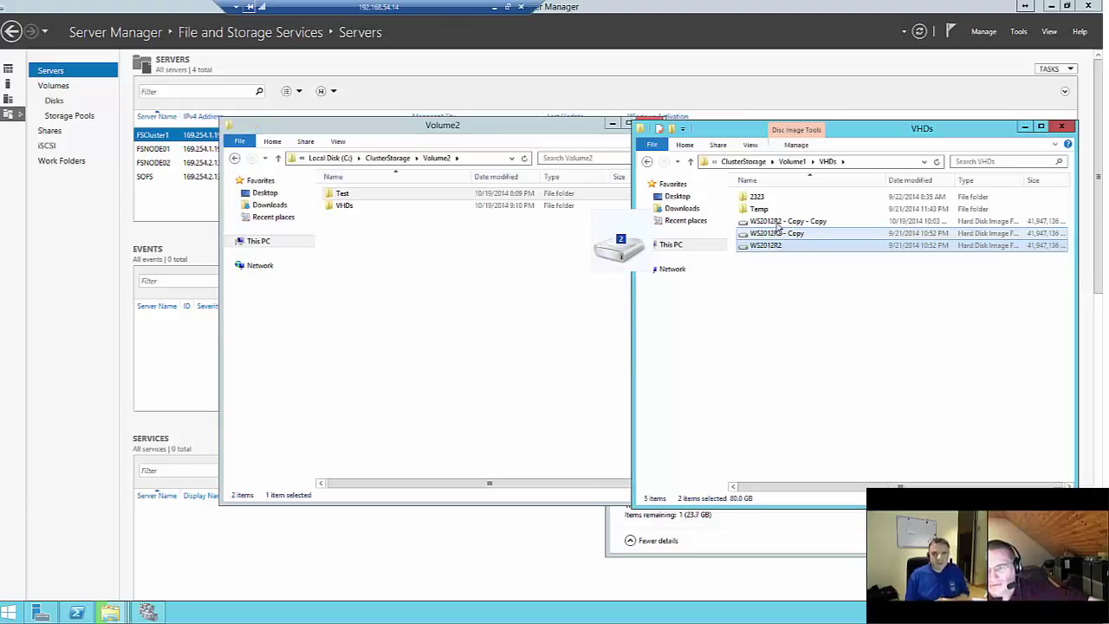
left_click(752, 222)
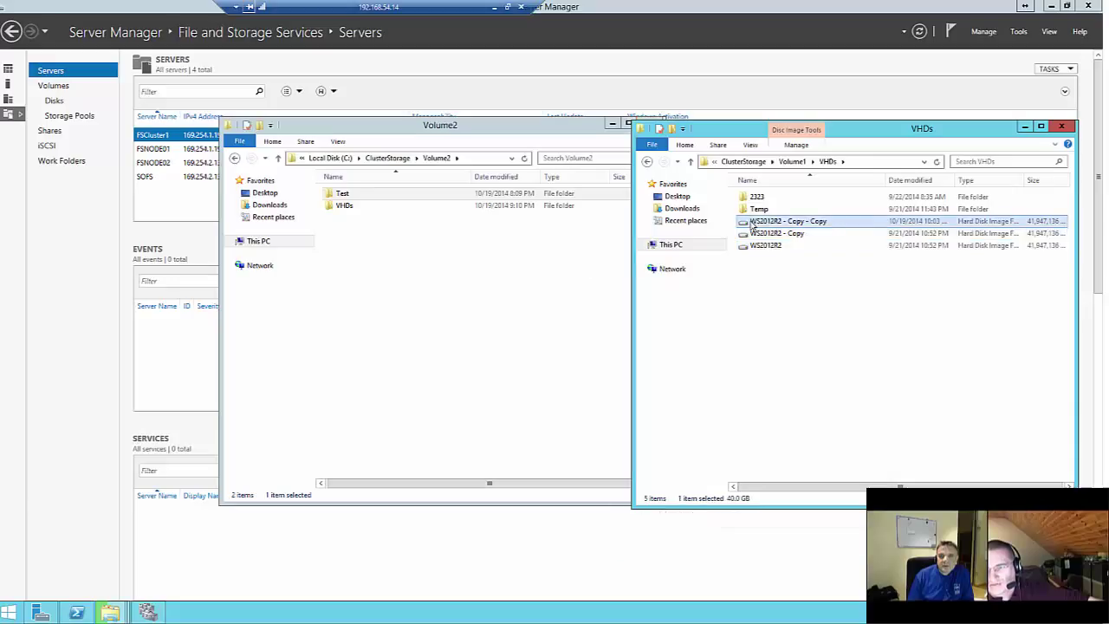
right_click(783, 227)
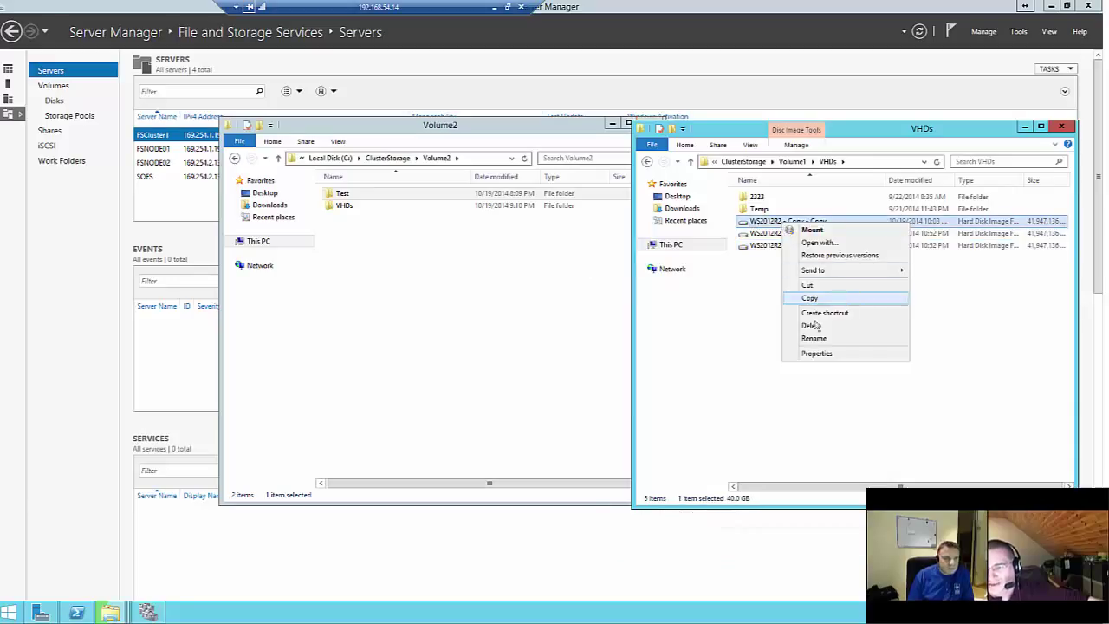
Shift the transfer progress window clear of the VHDs file list and start moving WS2012R2 to Volume2 with administrator permission.
left_click(110, 614)
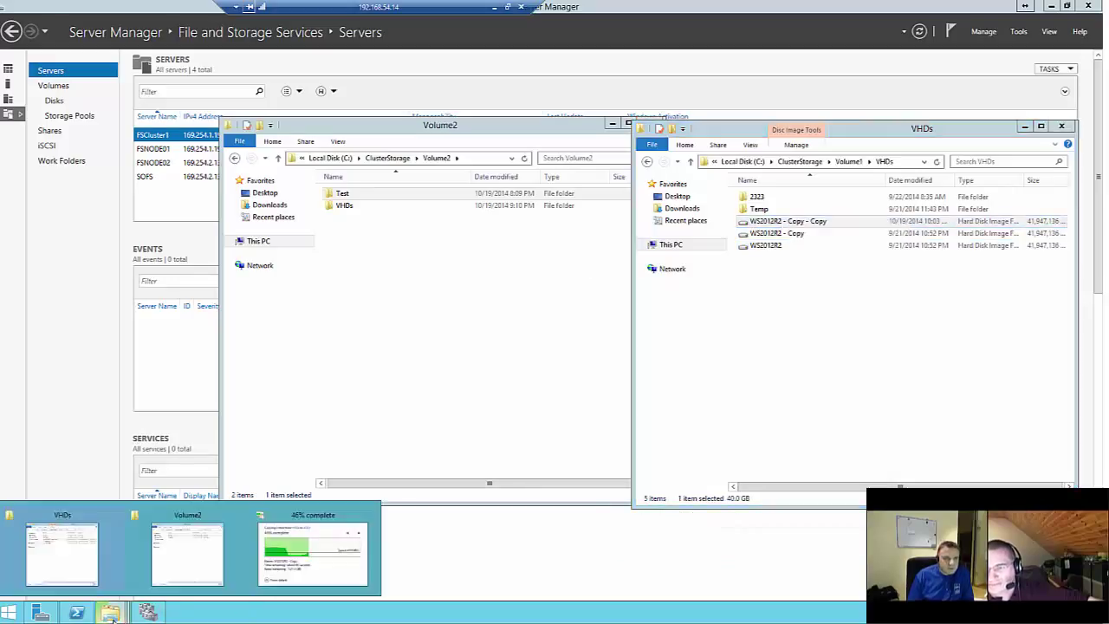
left_click(307, 553)
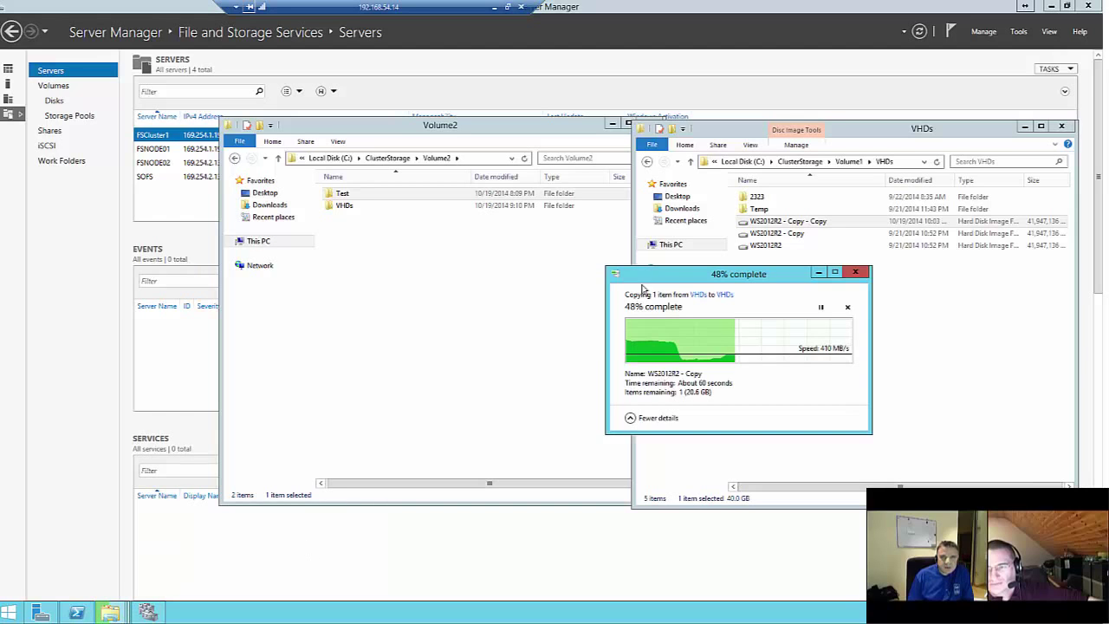
left_click_drag(681, 283, 788, 374)
left_click_drag(756, 250, 373, 312)
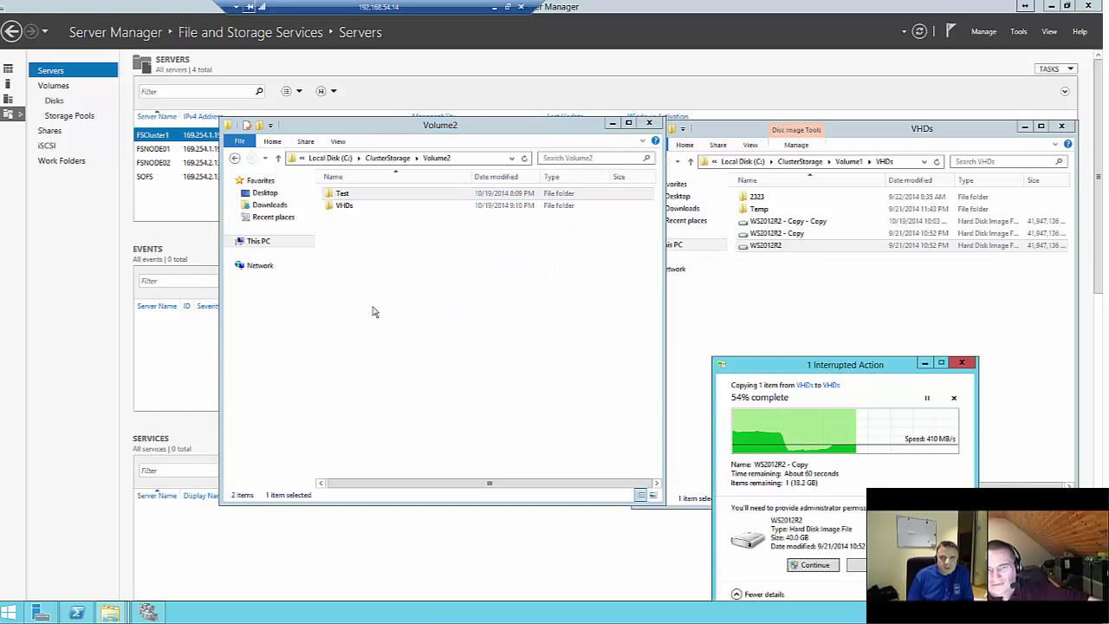
left_click_drag(766, 370, 840, 297)
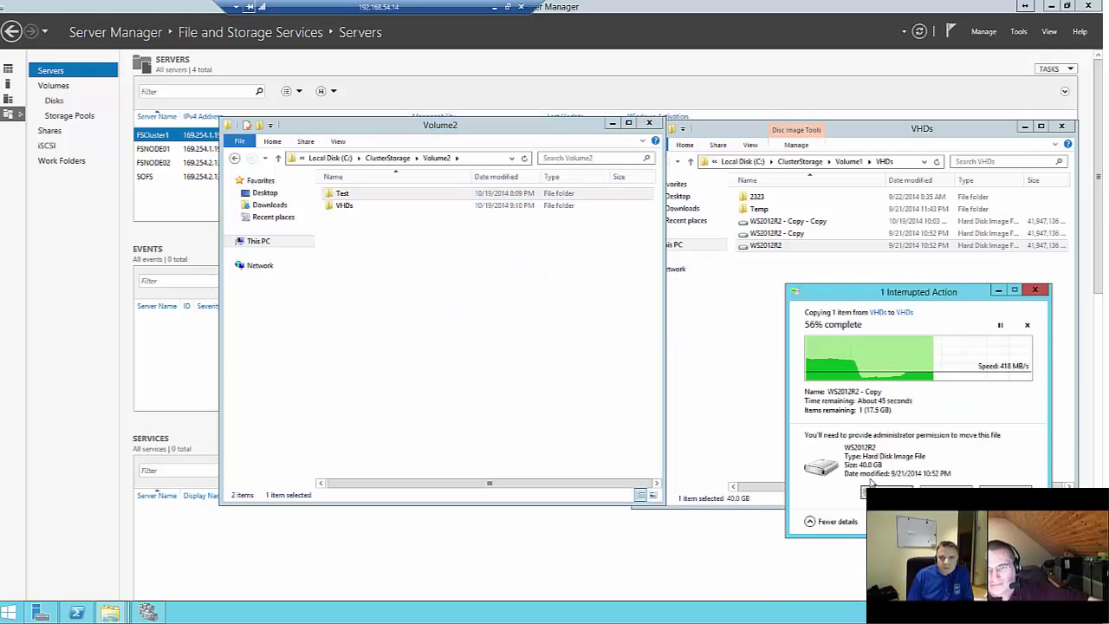
key("Return")
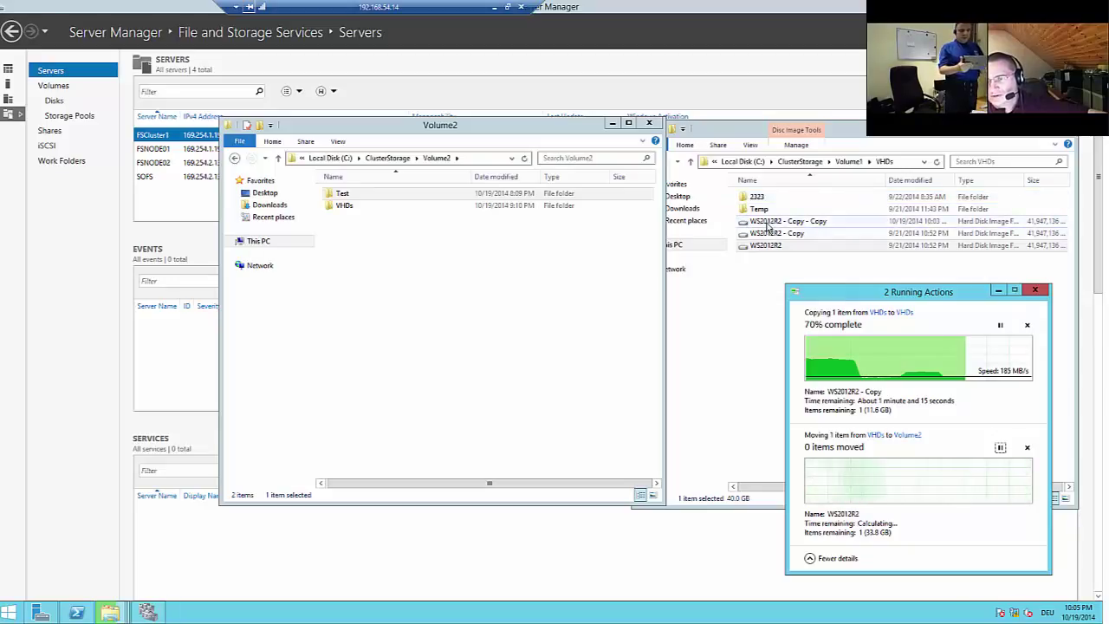
Try to copy WS2012R2 - Copy - Copy from Volume1 into Volume2's VHDs folder, and cancel the interrupted transfer.
left_click(768, 224)
right_click(768, 225)
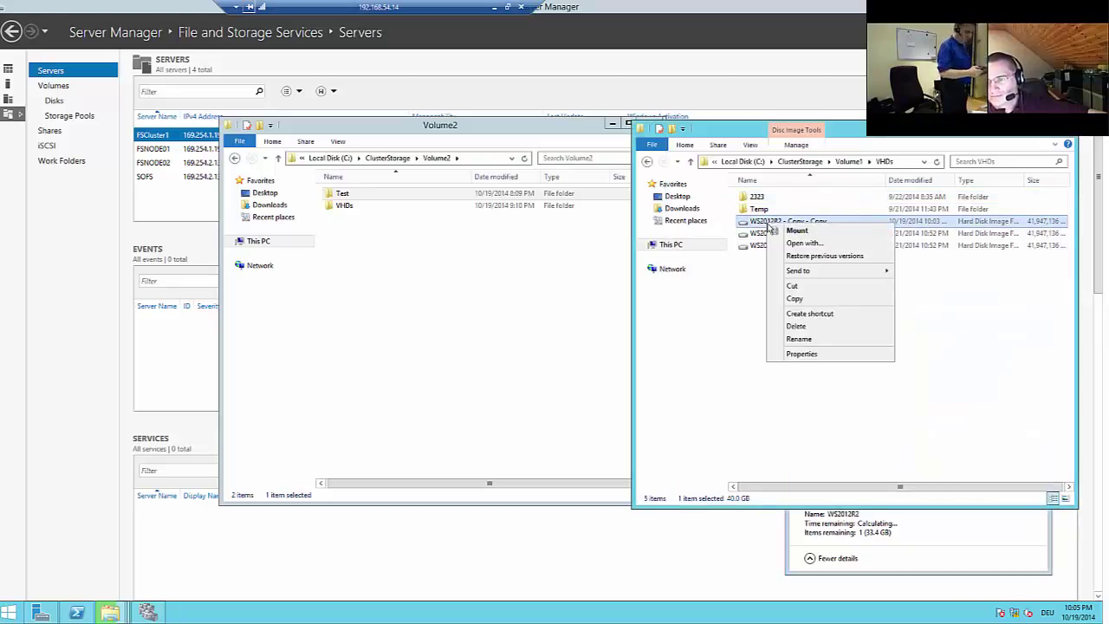
left_click(797, 299)
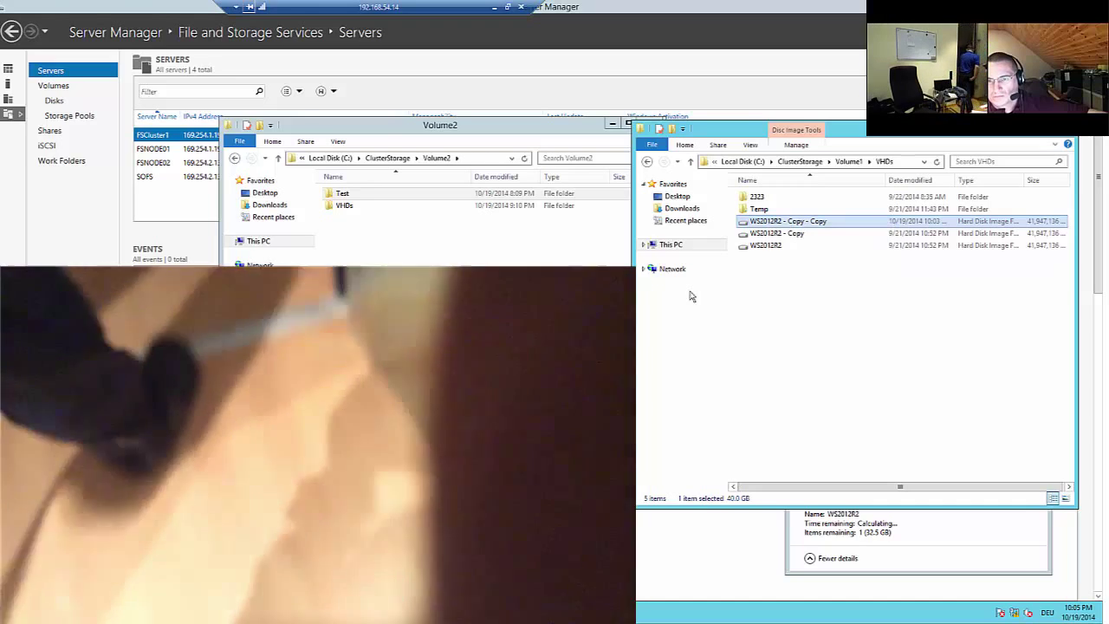
double_click(344, 205)
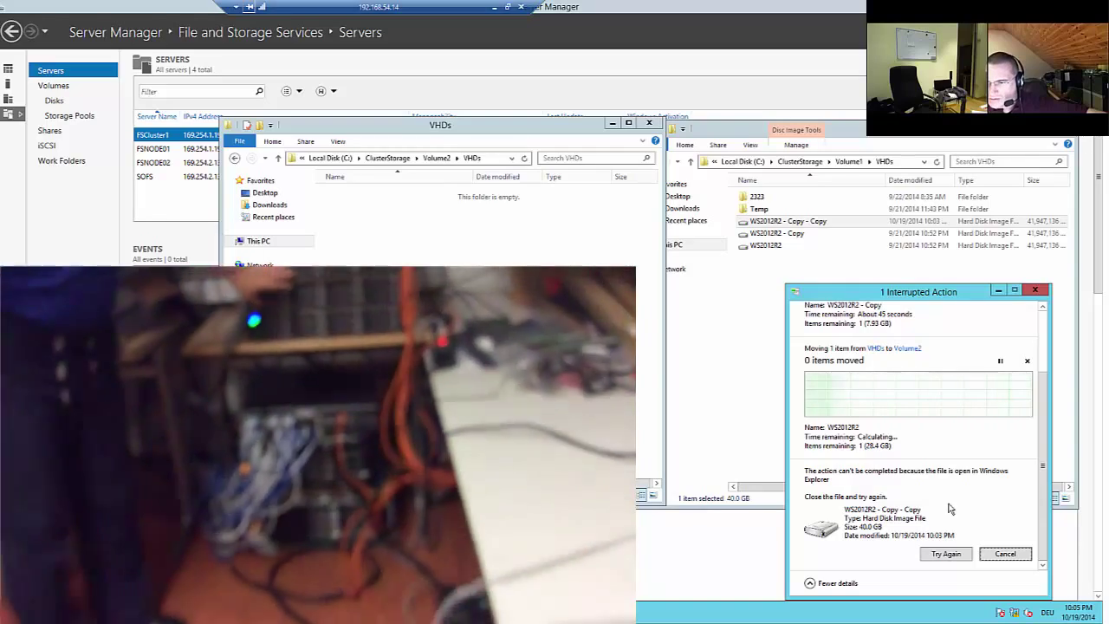
left_click(1002, 555)
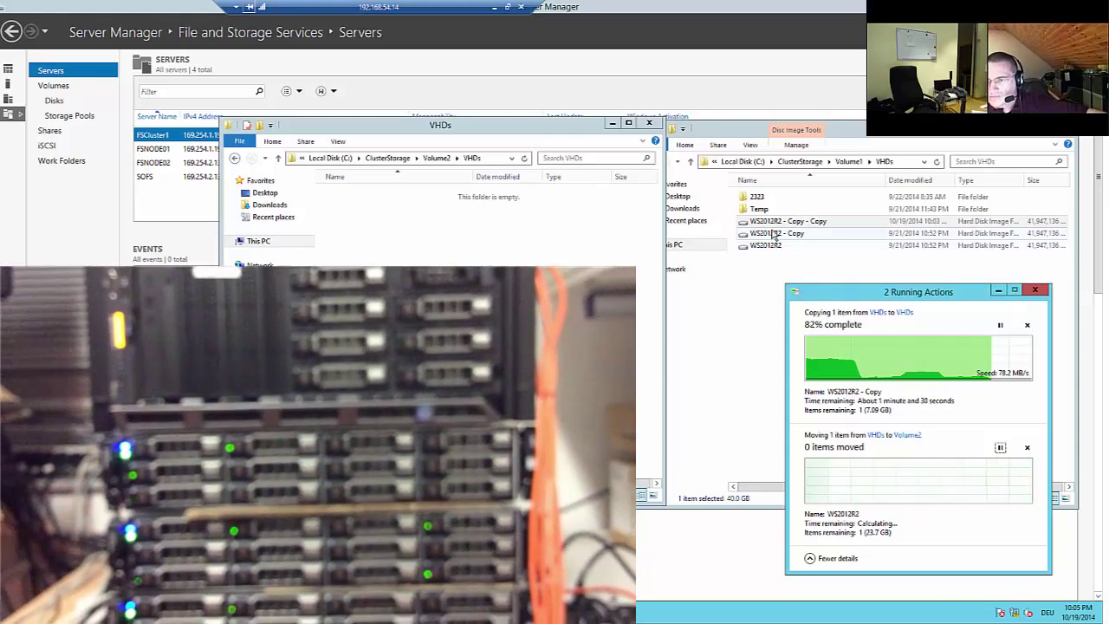
Copy WS2012R2 - Copy - Copy to the clipboard and bring the transfer progress window forward over Volume1's VHDs window.
left_click(777, 224)
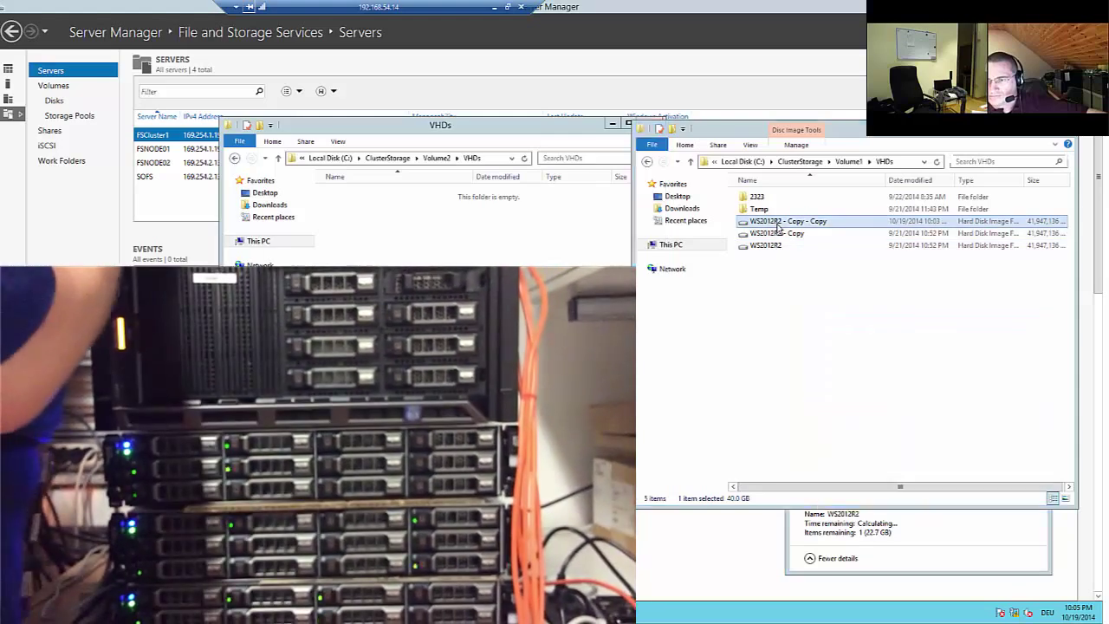
right_click(778, 227)
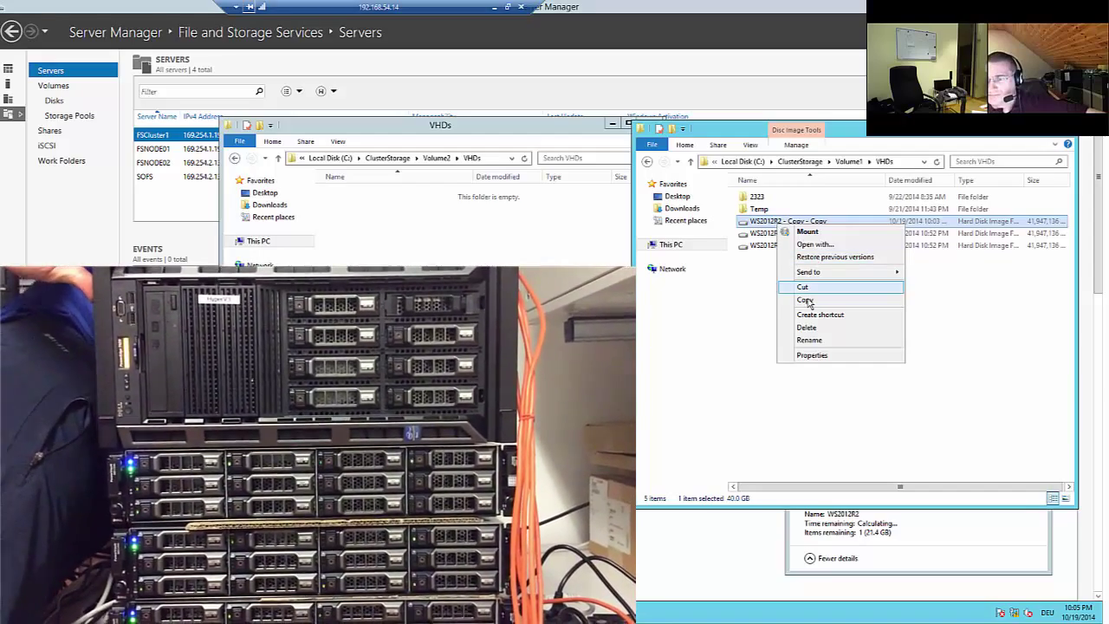
left_click(805, 300)
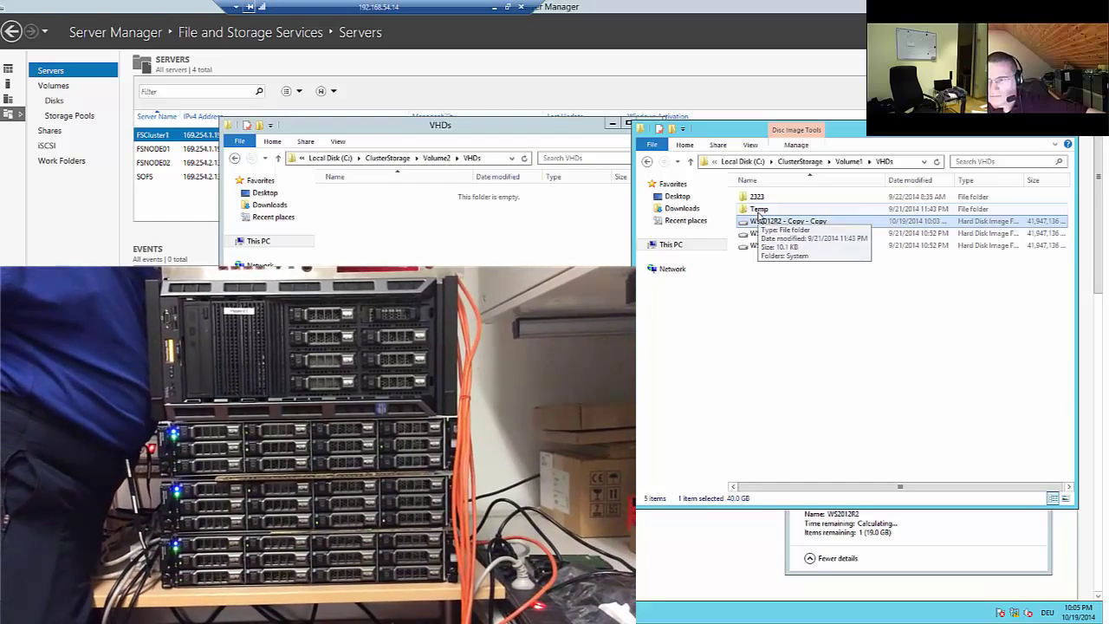
left_click(890, 552)
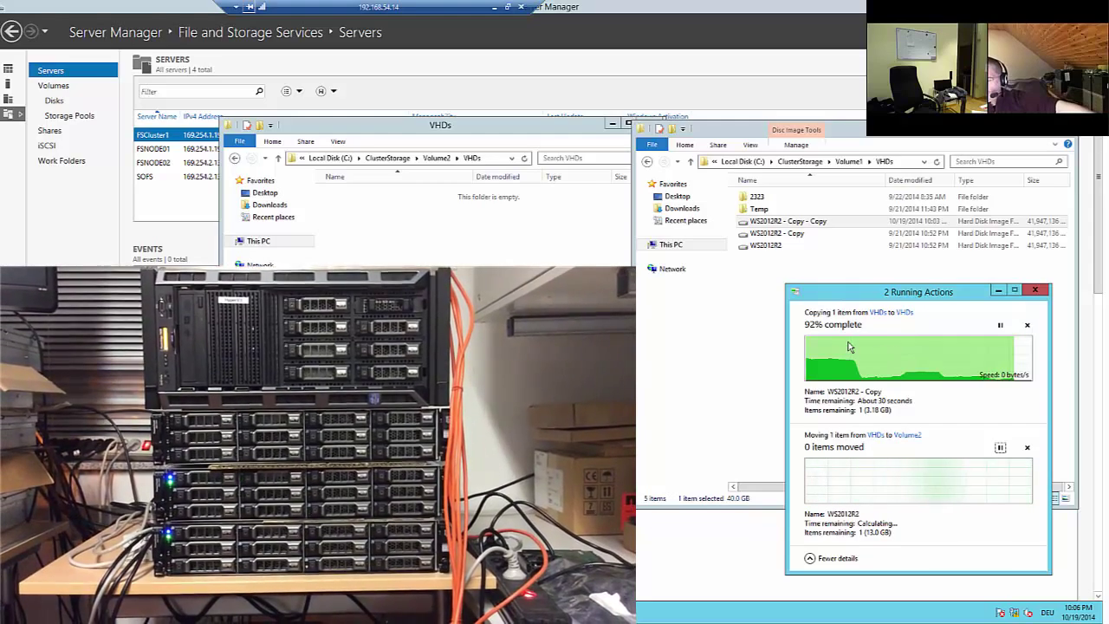
left_click_drag(925, 295, 826, 264)
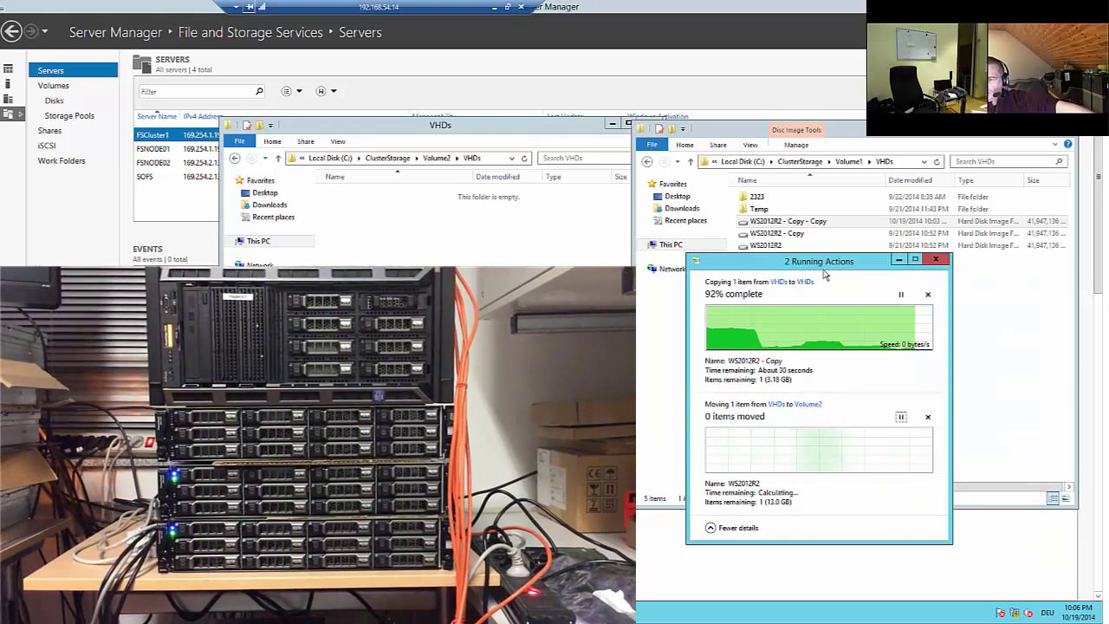